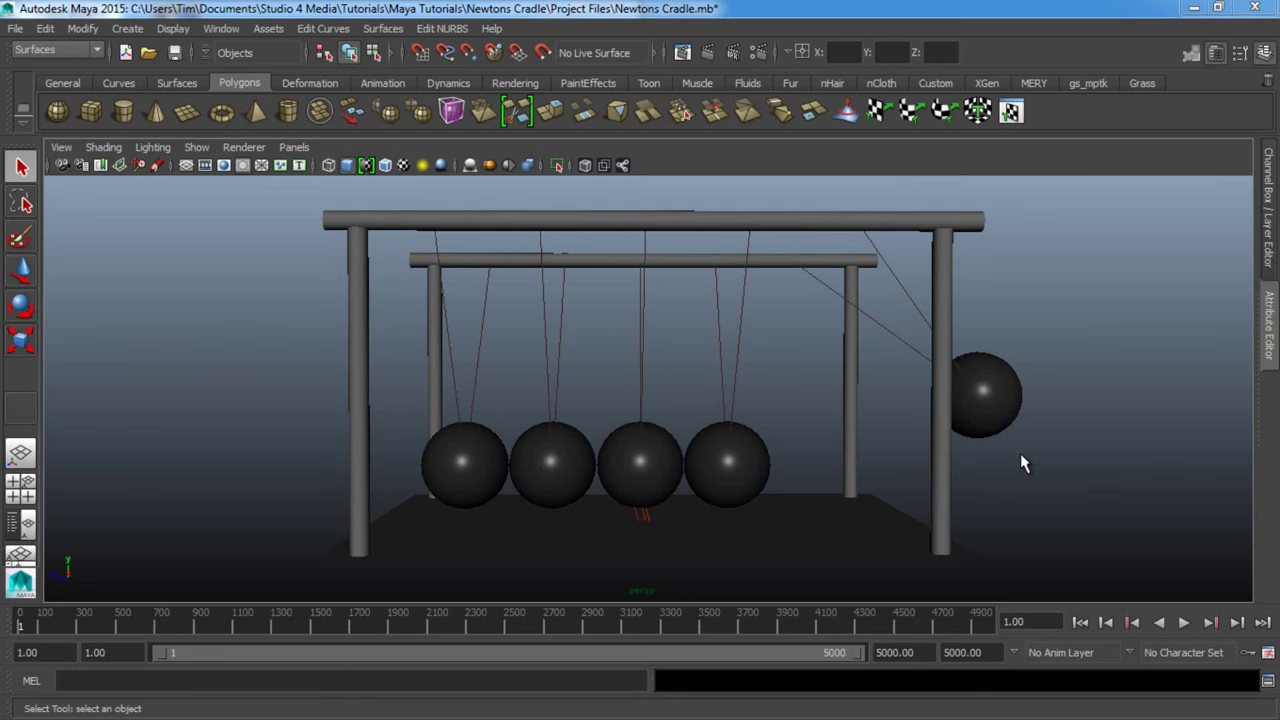
Orbit to a frontal view of the cradle and start playing the simulation.
{"action": "mouse_move", "coordinate": [1002, 455]}
{"action": "left_mouse_down", "text": "alt"}
{"action": "mouse_move", "coordinate": [903, 463]}
{"action": "mouse_move", "coordinate": [903, 474]}
{"action": "mouse_move", "coordinate": [922, 410]}
{"action": "left_mouse_up", "text": "alt"}
{"action": "mouse_move", "coordinate": [840, 497]}
{"action": "left_mouse_down", "text": "alt"}
{"action": "mouse_move", "coordinate": [686, 511]}
{"action": "mouse_move", "coordinate": [978, 436]}
{"action": "left_mouse_up", "text": "alt"}
{"action": "mouse_move", "coordinate": [950, 490]}
{"action": "left_mouse_down", "text": "alt"}
{"action": "mouse_move", "coordinate": [851, 480]}
{"action": "mouse_move", "coordinate": [894, 471]}
{"action": "mouse_move", "coordinate": [1060, 560]}
{"action": "left_mouse_up", "text": "alt"}
{"action": "left_click", "coordinate": [1183, 622]}
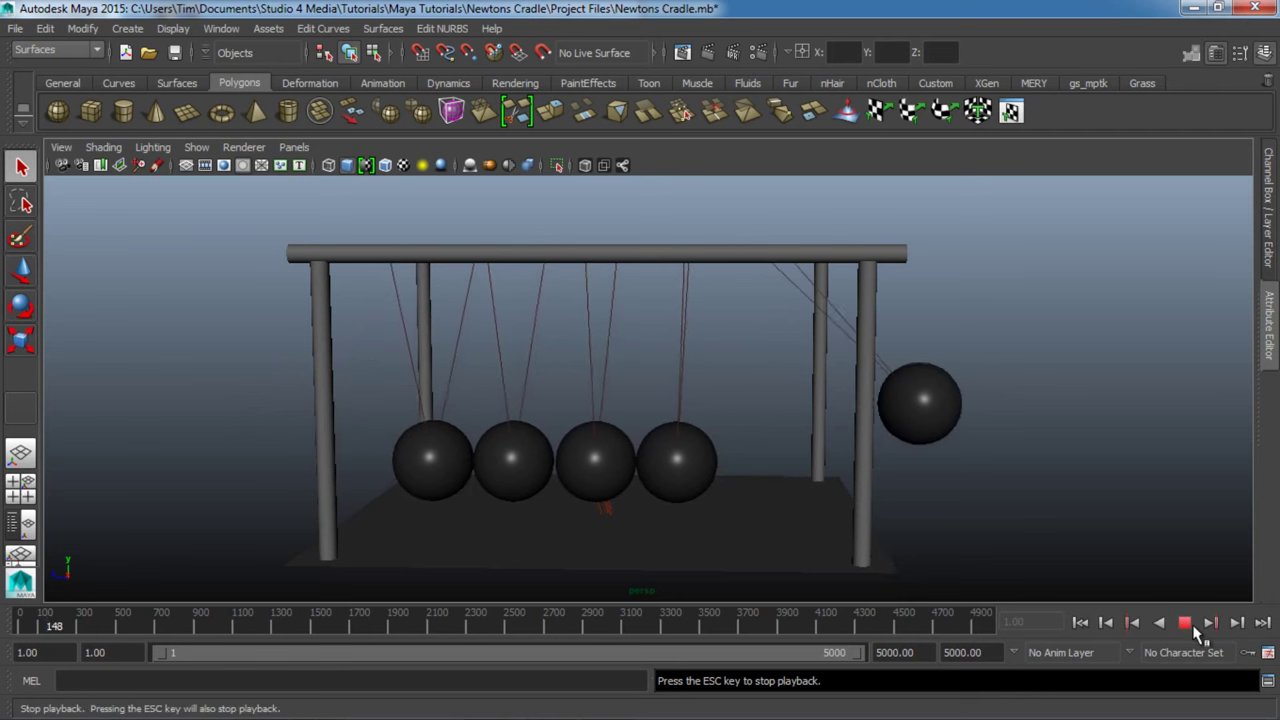
Watch the colliding balls up close from several angles, then stop playback at frame 325.
{"action": "left_click_drag", "start_coordinate": [921, 575], "coordinate": [500, 505], "text": "alt"}
{"action": "right_click_drag", "start_coordinate": [500, 505], "coordinate": [720, 523], "text": "alt"}
{"action": "middle_click_drag", "start_coordinate": [720, 523], "coordinate": [751, 503], "text": "alt"}
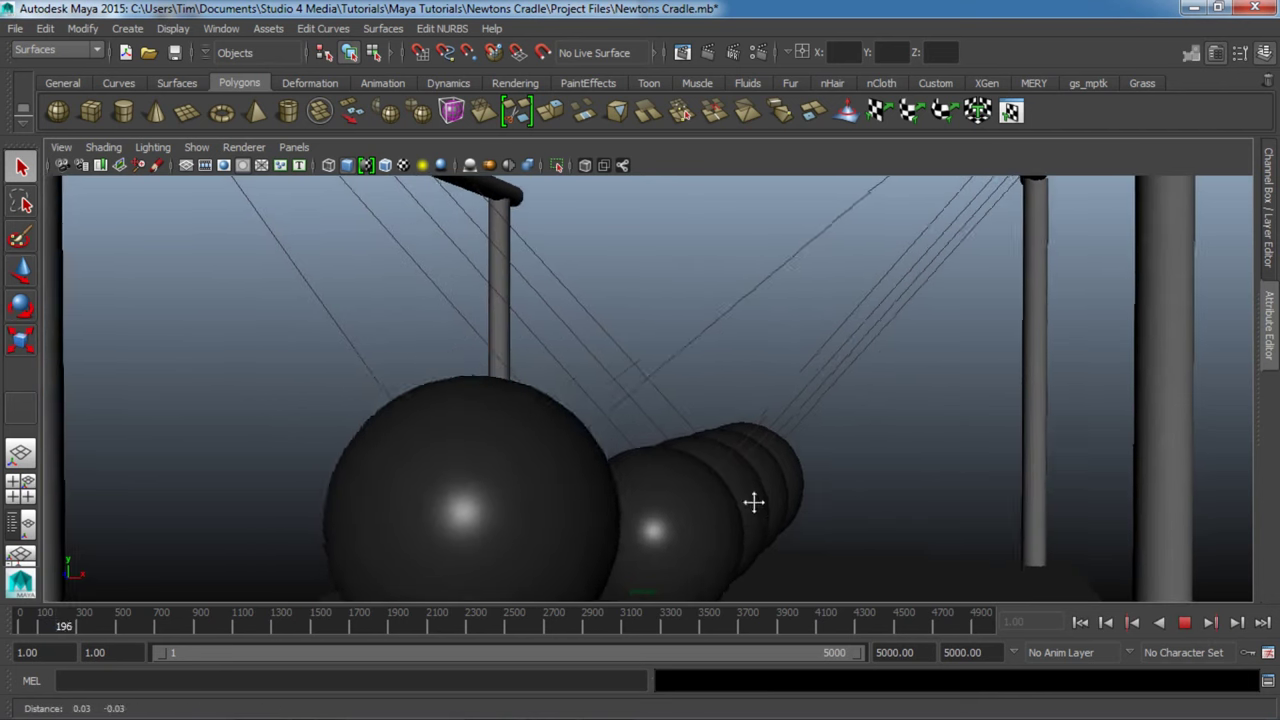
{"action": "left_click_drag", "start_coordinate": [751, 503], "coordinate": [737, 486], "text": "alt"}
{"action": "mouse_move", "coordinate": [737, 486]}
{"action": "right_mouse_down", "text": "alt"}
{"action": "mouse_move", "coordinate": [730, 502]}
{"action": "mouse_move", "coordinate": [629, 509]}
{"action": "right_mouse_up", "text": "alt"}
{"action": "left_click_drag", "start_coordinate": [629, 509], "coordinate": [571, 506], "text": "alt"}
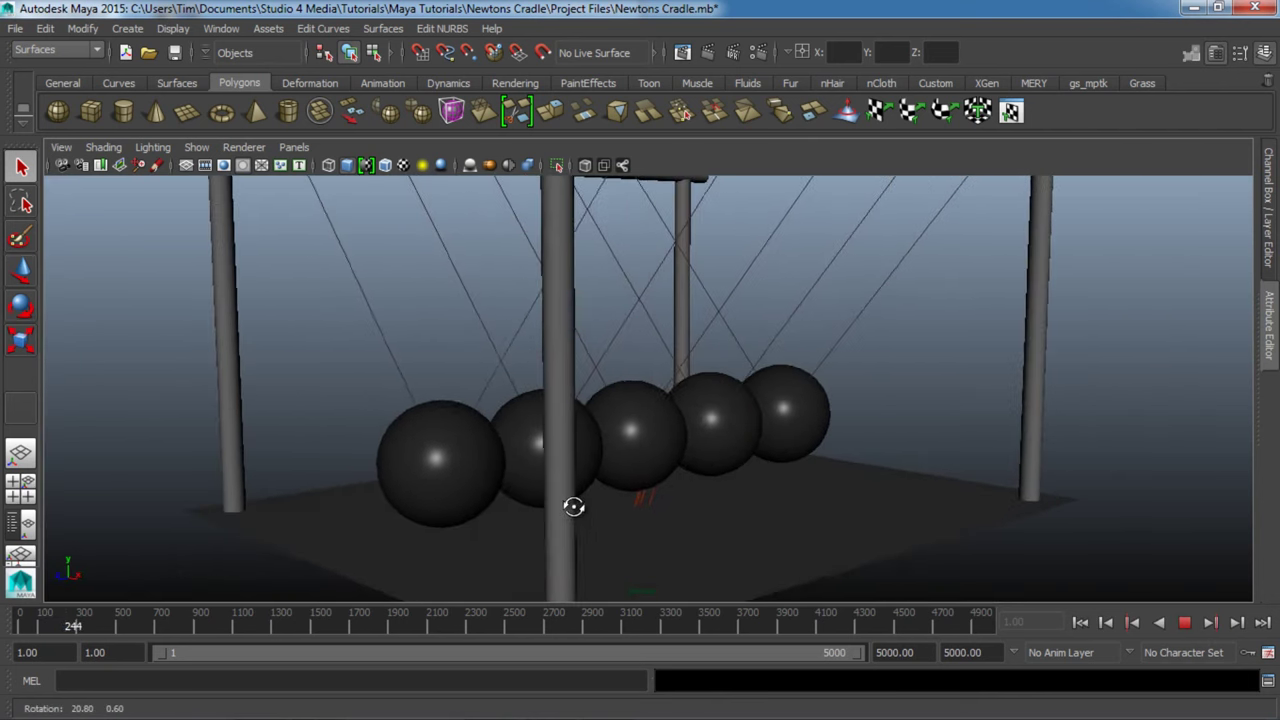
{"action": "left_click_drag", "start_coordinate": [981, 538], "coordinate": [846, 534], "text": "alt"}
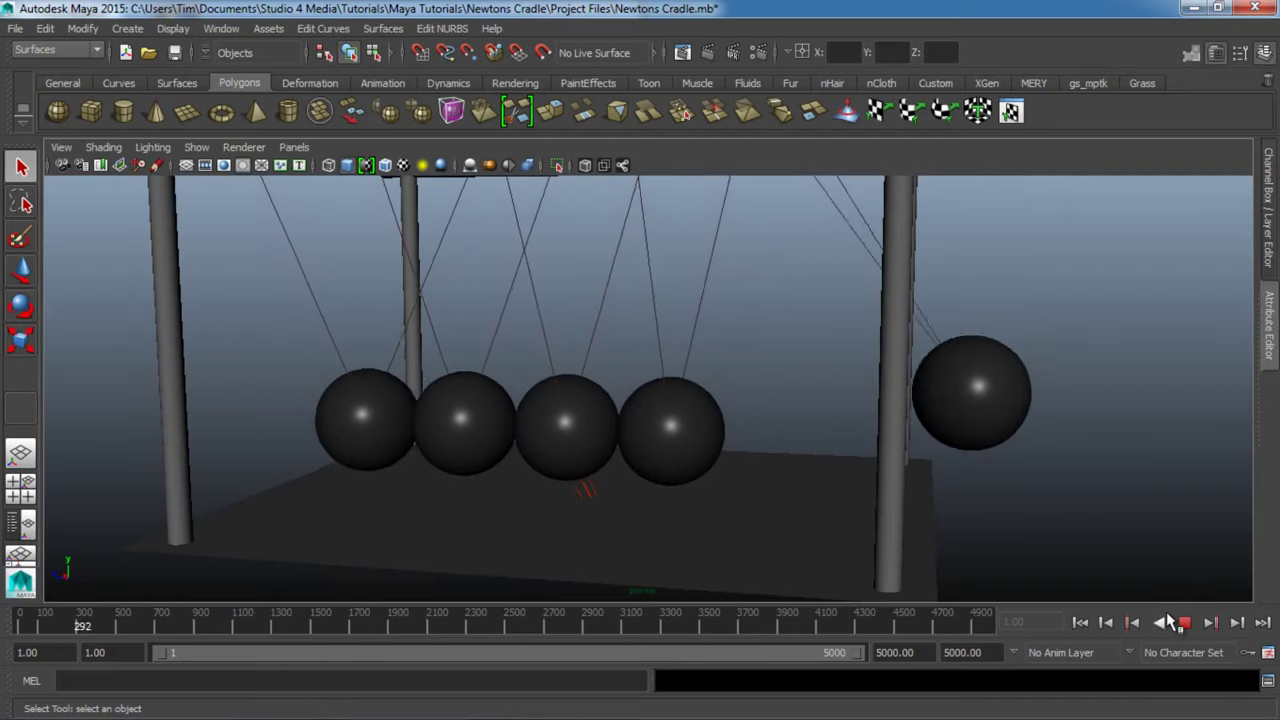
{"action": "left_click", "coordinate": [1190, 625]}
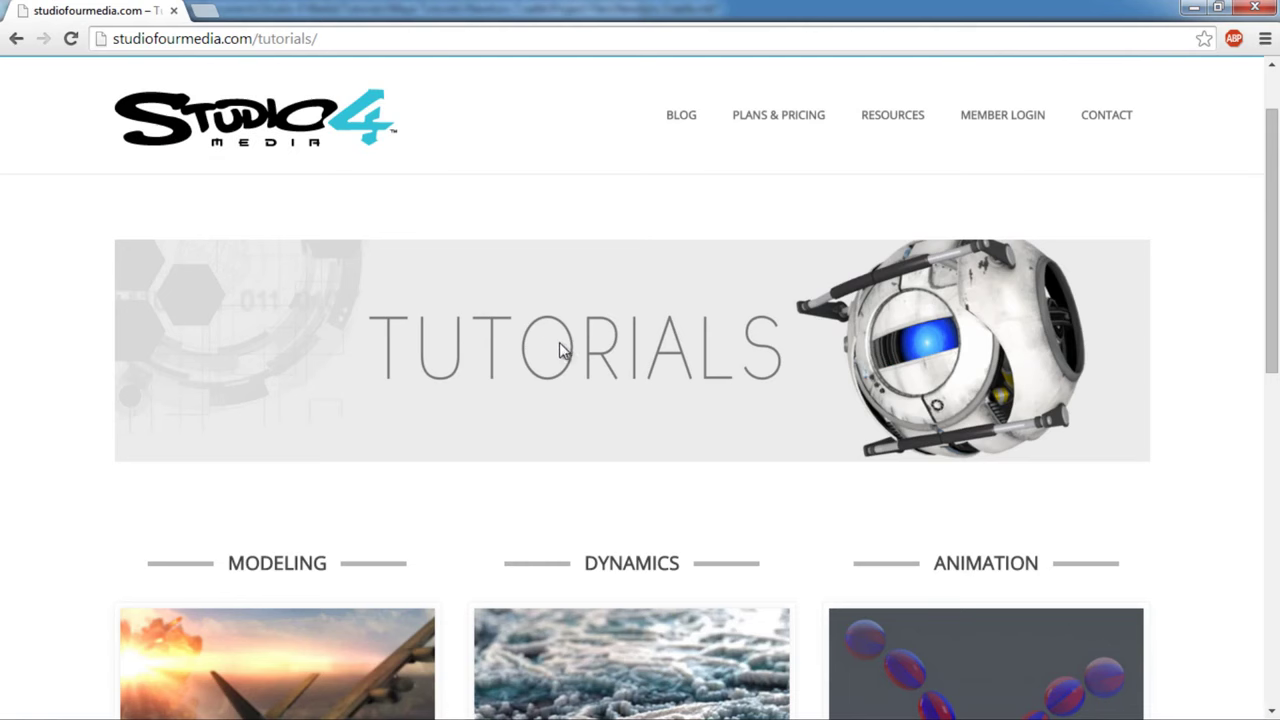
Scroll through the studiofourmedia.com tutorial categories, then minimize Chrome to return to Maya.
{"action": "scroll", "coordinate": [560, 349], "scroll_direction": "down", "scroll_amount": 2}
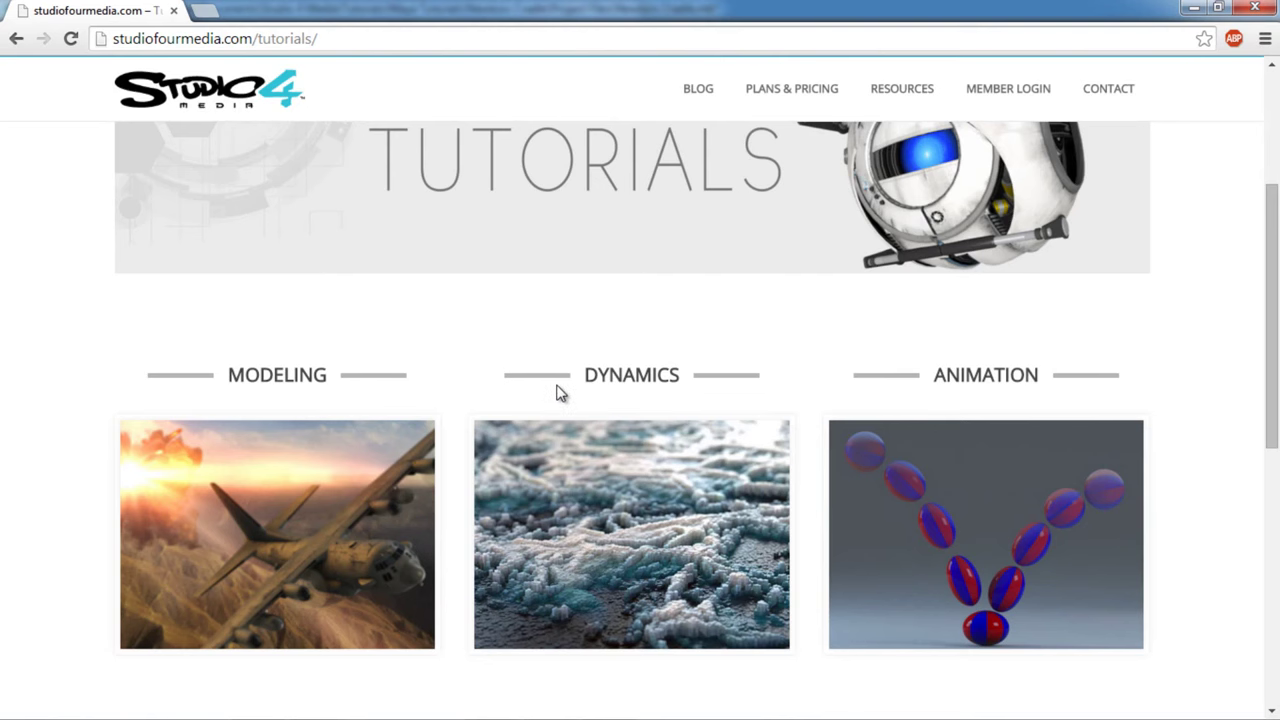
{"action": "scroll", "coordinate": [560, 393], "scroll_direction": "down", "scroll_amount": 2}
{"action": "scroll", "coordinate": [560, 393], "scroll_direction": "up", "scroll_amount": 1}
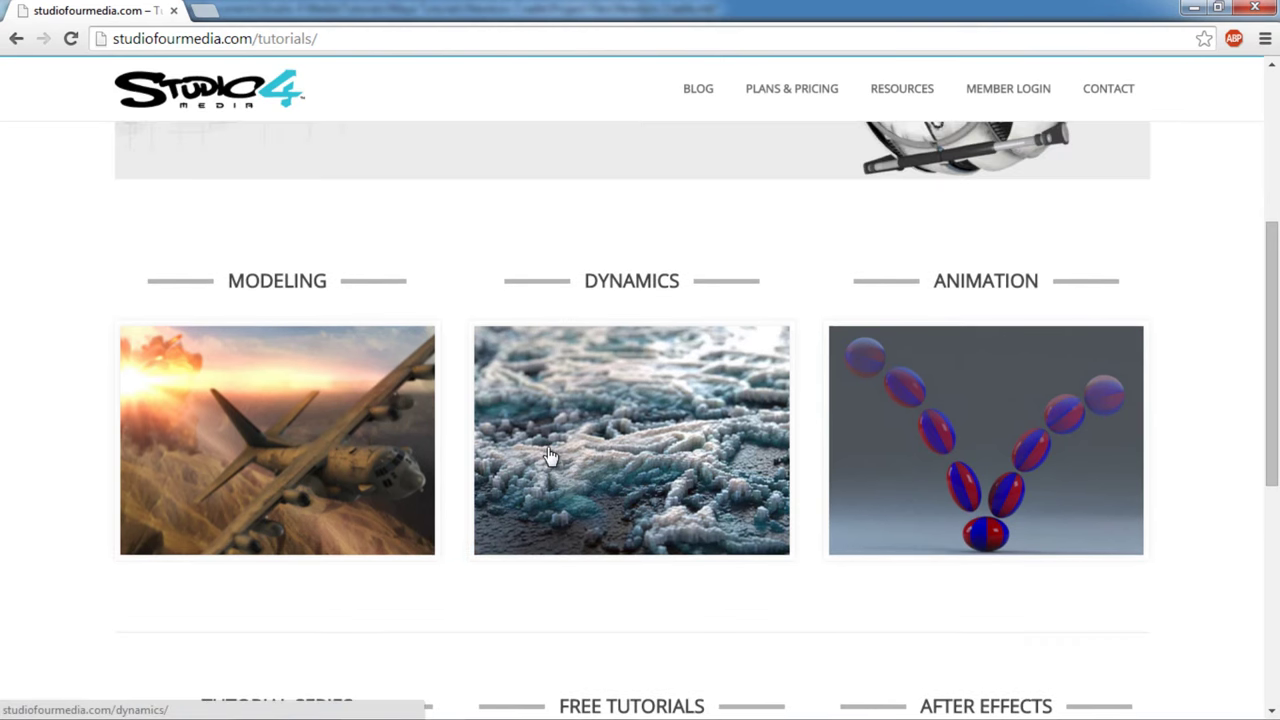
{"action": "scroll", "coordinate": [549, 453], "scroll_direction": "down", "scroll_amount": 2}
{"action": "scroll", "coordinate": [548, 449], "scroll_direction": "down", "scroll_amount": 2}
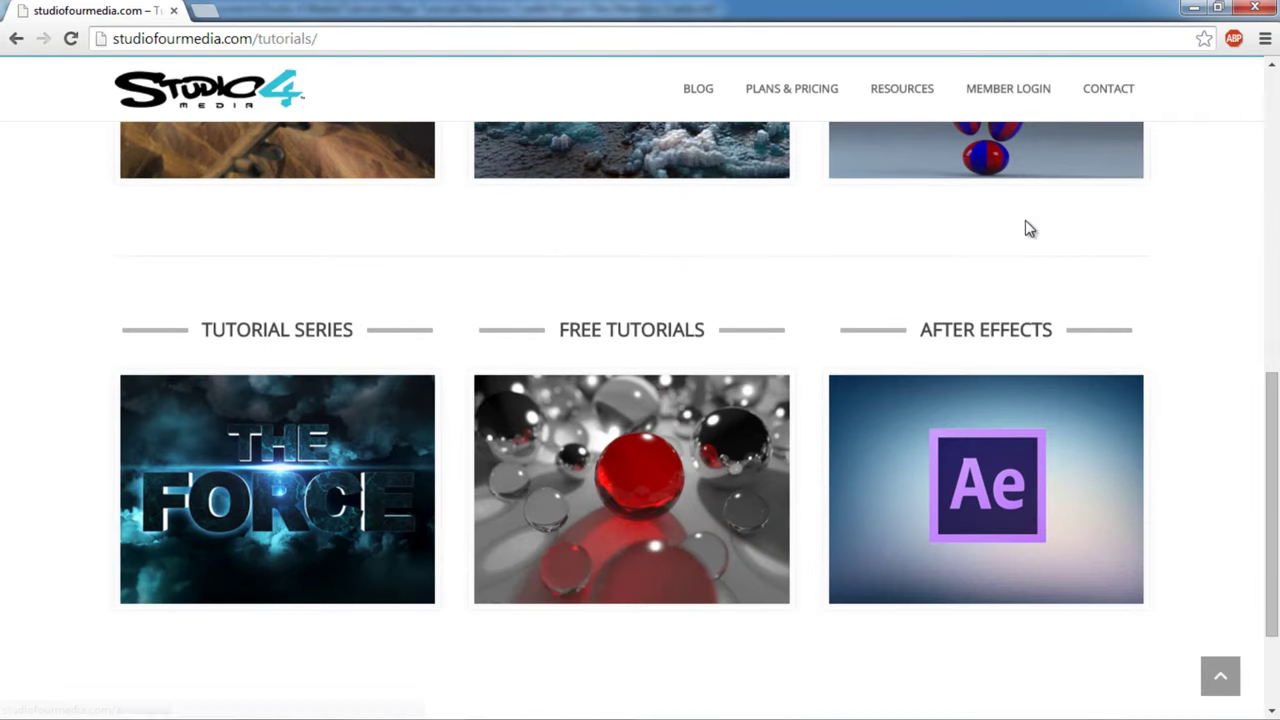
{"action": "scroll", "coordinate": [1030, 232], "scroll_direction": "up", "scroll_amount": 3}
{"action": "left_click", "coordinate": [1255, 10]}
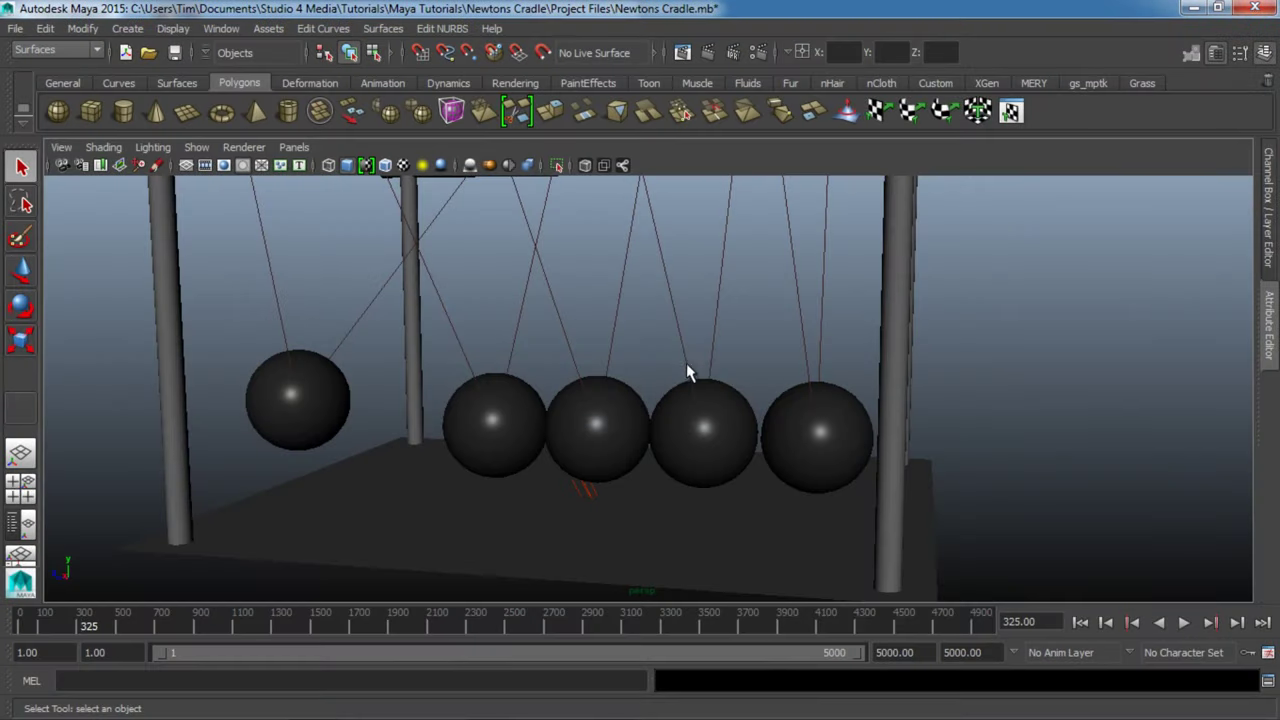
Rewind the cradle animation to frame 1 and save Newtons Cradle.mb.
{"action": "left_click_drag", "start_coordinate": [687, 365], "coordinate": [670, 412], "text": "alt"}
{"action": "left_click", "coordinate": [1080, 622]}
{"action": "mouse_move", "coordinate": [810, 505]}
{"action": "left_mouse_down", "text": "alt"}
{"action": "mouse_move", "coordinate": [600, 443]}
{"action": "mouse_move", "coordinate": [797, 453]}
{"action": "mouse_move", "coordinate": [705, 455]}
{"action": "left_mouse_up", "text": "alt"}
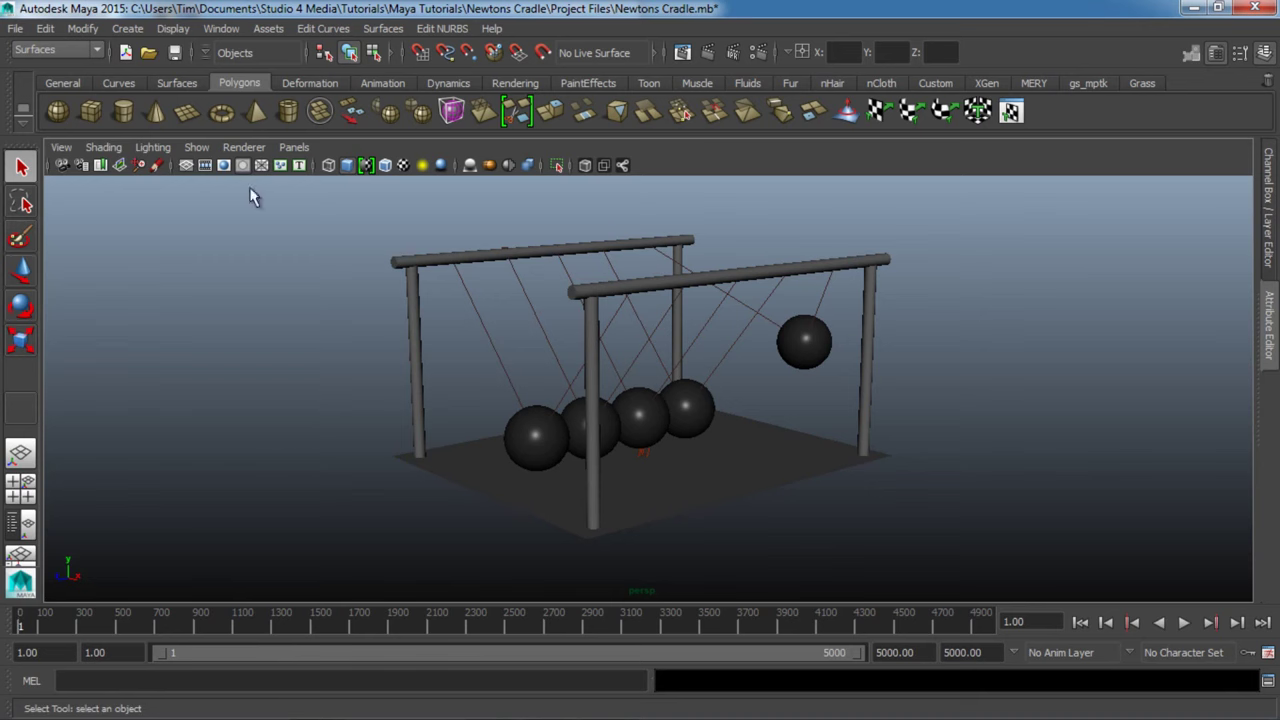
{"action": "left_click", "coordinate": [178, 54]}
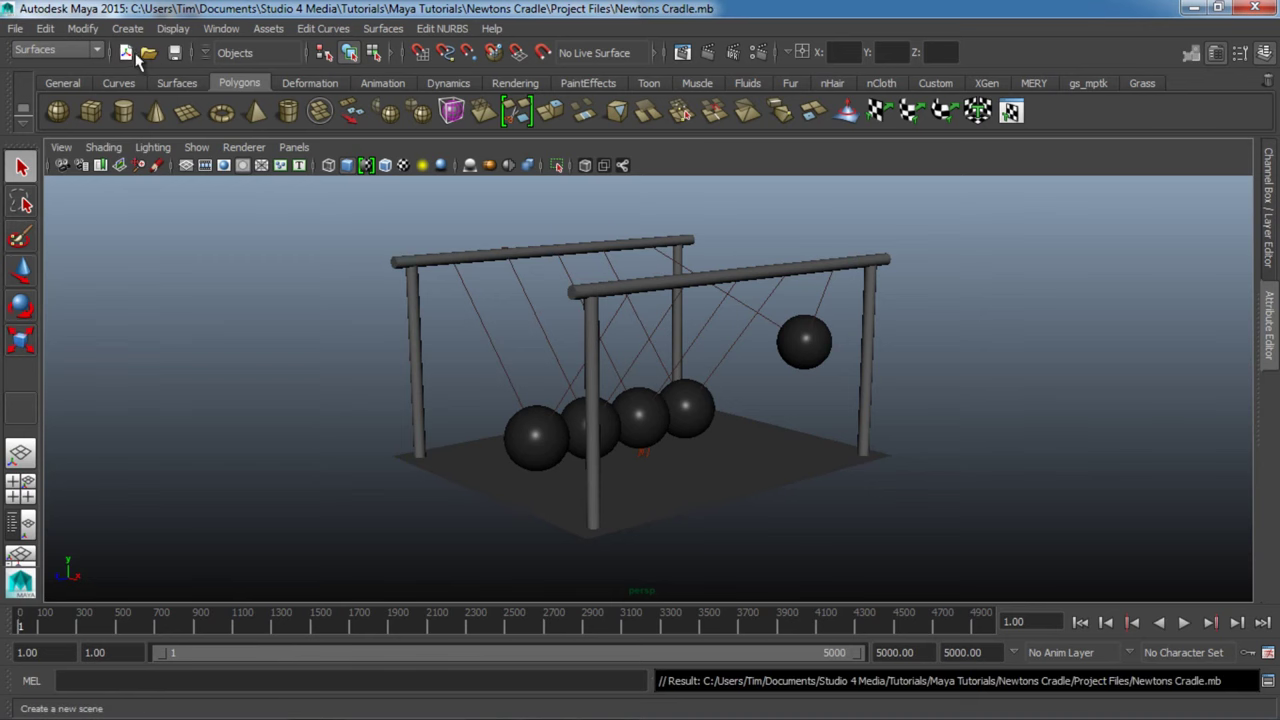
Open a new untitled scene and tilt the view over the empty grid.
{"action": "left_click", "coordinate": [130, 54]}
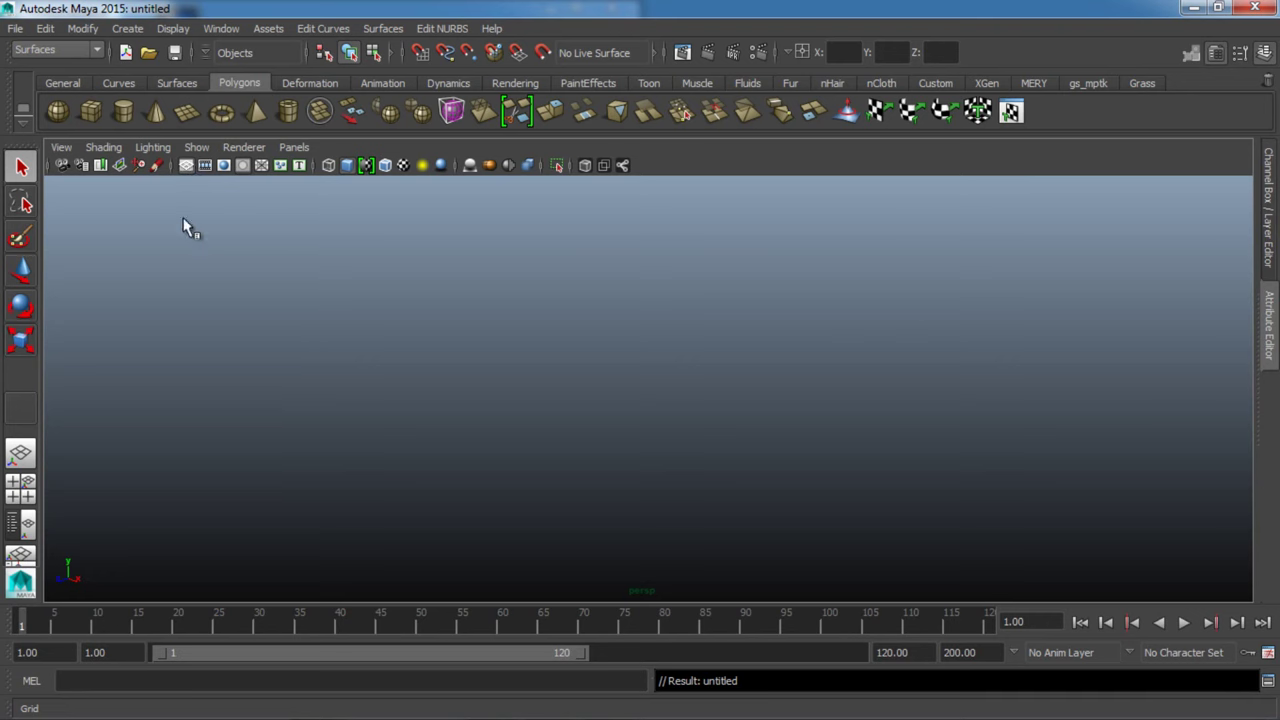
{"action": "scroll", "coordinate": [600, 437], "scroll_direction": "down", "scroll_amount": 2}
{"action": "scroll", "coordinate": [600, 437], "scroll_direction": "down", "scroll_amount": 1}
{"action": "scroll", "coordinate": [600, 437], "scroll_direction": "up", "scroll_amount": 3}
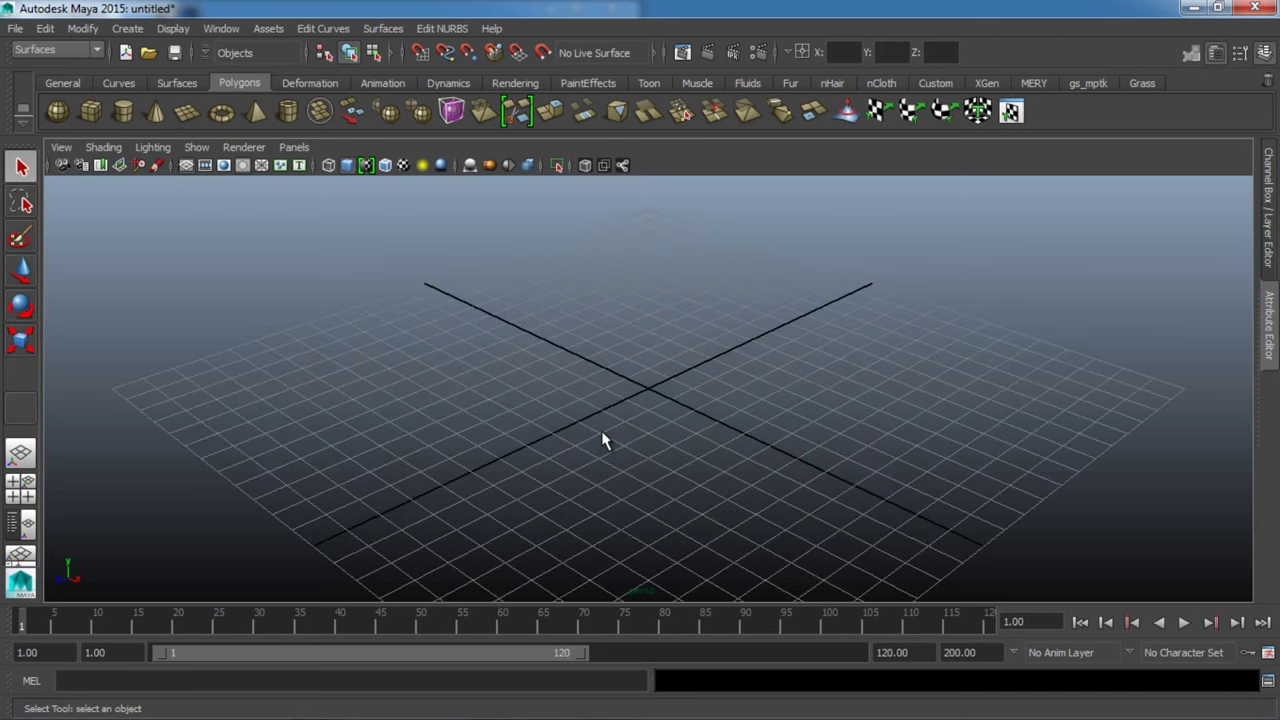
{"action": "scroll", "coordinate": [600, 437], "scroll_direction": "down", "scroll_amount": 2}
{"action": "mouse_move", "coordinate": [743, 489]}
{"action": "left_mouse_down", "text": "alt"}
{"action": "mouse_move", "coordinate": [583, 449]}
{"action": "mouse_move", "coordinate": [626, 463]}
{"action": "mouse_move", "coordinate": [747, 460]}
{"action": "mouse_move", "coordinate": [724, 474]}
{"action": "left_mouse_up", "text": "alt"}
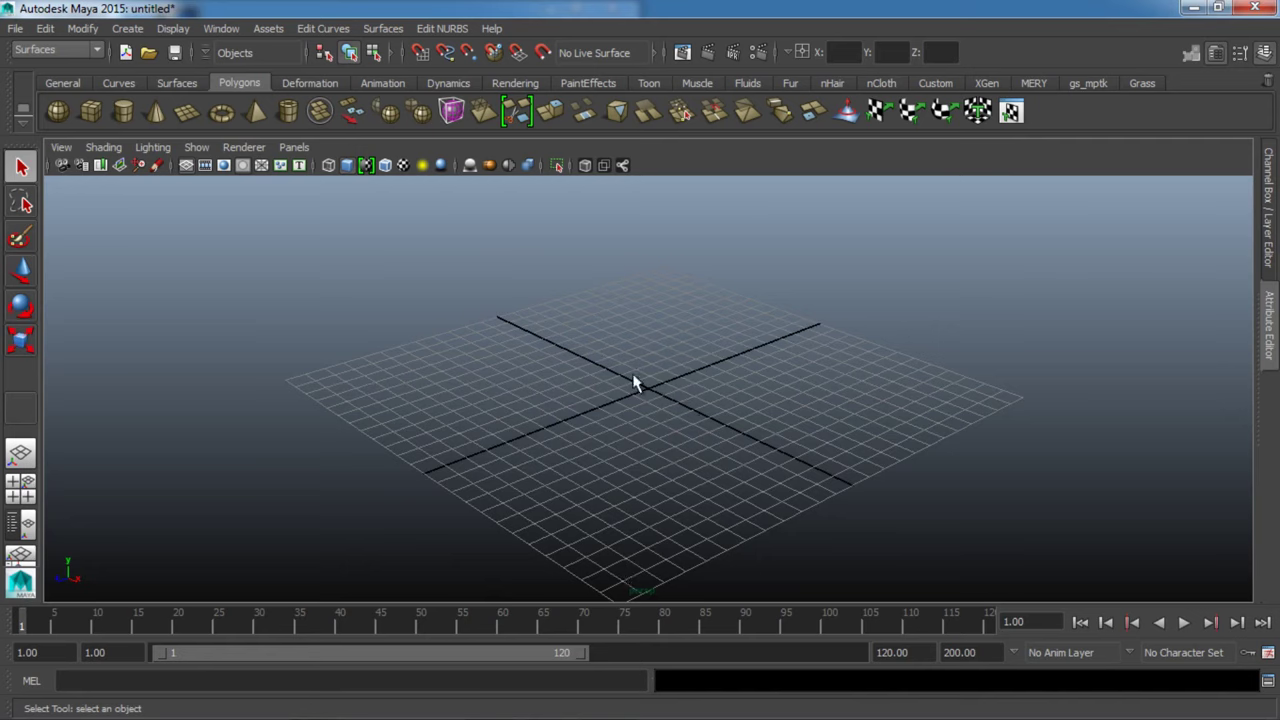
{"action": "left_click_drag", "start_coordinate": [635, 382], "coordinate": [714, 456], "text": "alt"}
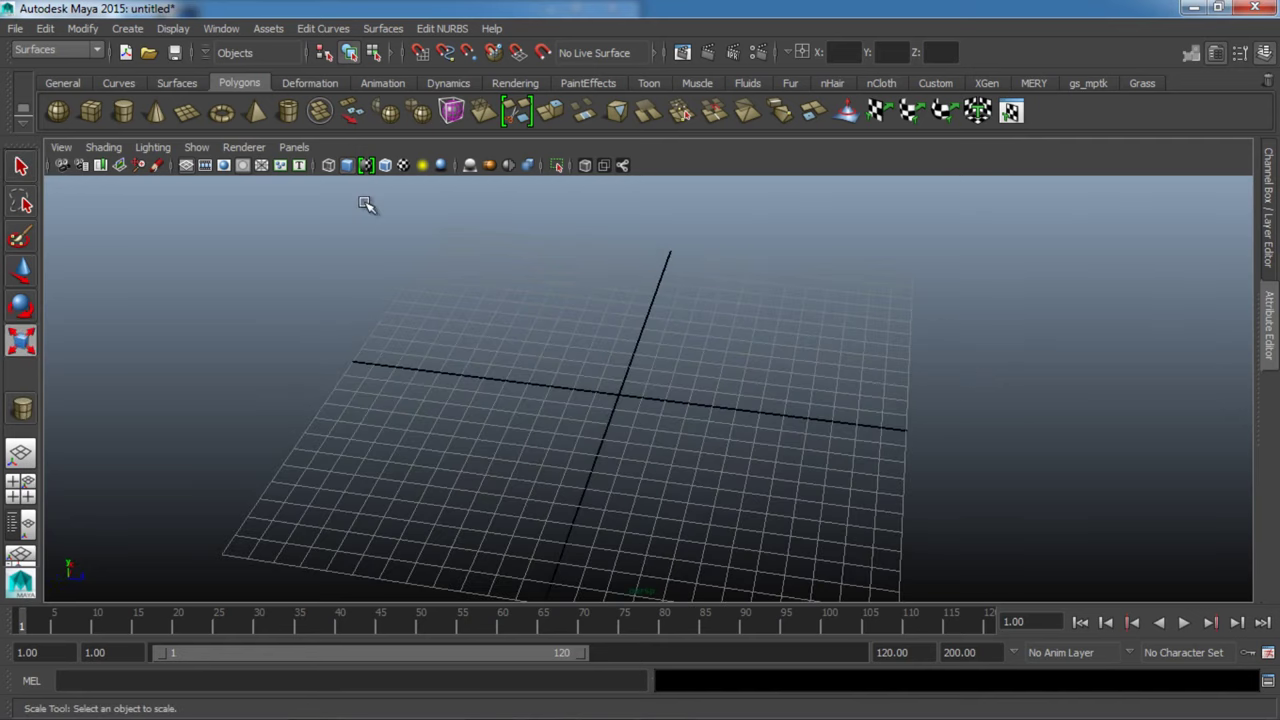
Draw a large polygon plane, pPlane1, across the grid and deselect it.
{"action": "left_click", "coordinate": [199, 118]}
{"action": "left_click_drag", "start_coordinate": [450, 232], "coordinate": [815, 650]}
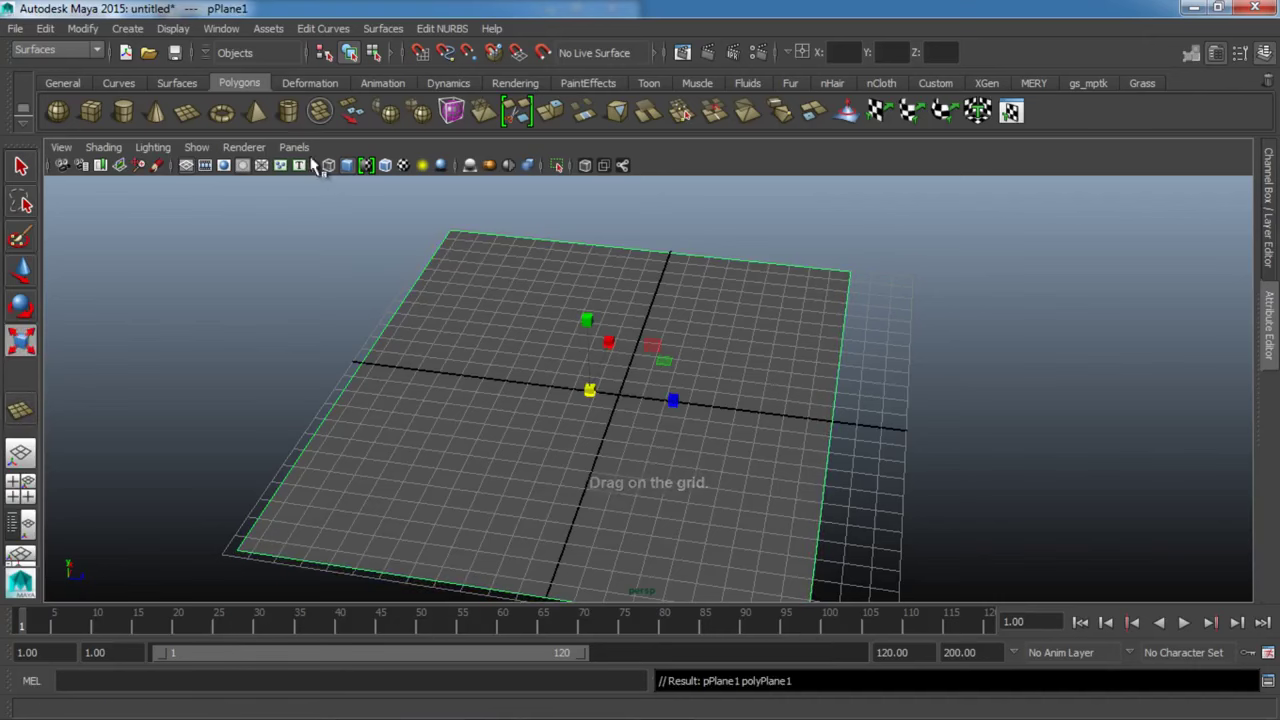
{"action": "left_click", "coordinate": [186, 165]}
{"action": "mouse_move", "coordinate": [490, 400]}
{"action": "left_mouse_down", "text": "alt"}
{"action": "mouse_move", "coordinate": [474, 374]}
{"action": "mouse_move", "coordinate": [486, 346]}
{"action": "mouse_move", "coordinate": [309, 306]}
{"action": "left_mouse_up", "text": "alt"}
{"action": "left_click", "coordinate": [229, 271]}
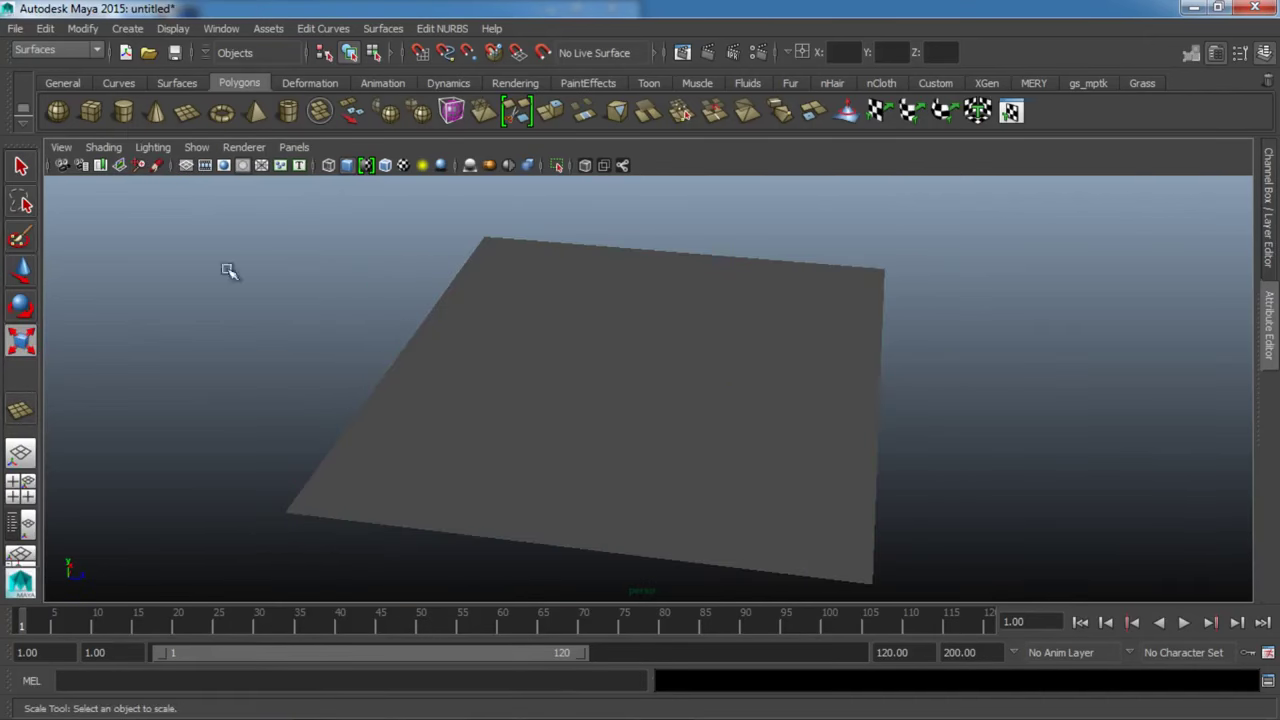
Create a tall polygon cylinder post at one corner of the plane.
{"action": "left_click", "coordinate": [124, 113]}
{"action": "left_click_drag", "start_coordinate": [317, 496], "coordinate": [330, 509]}
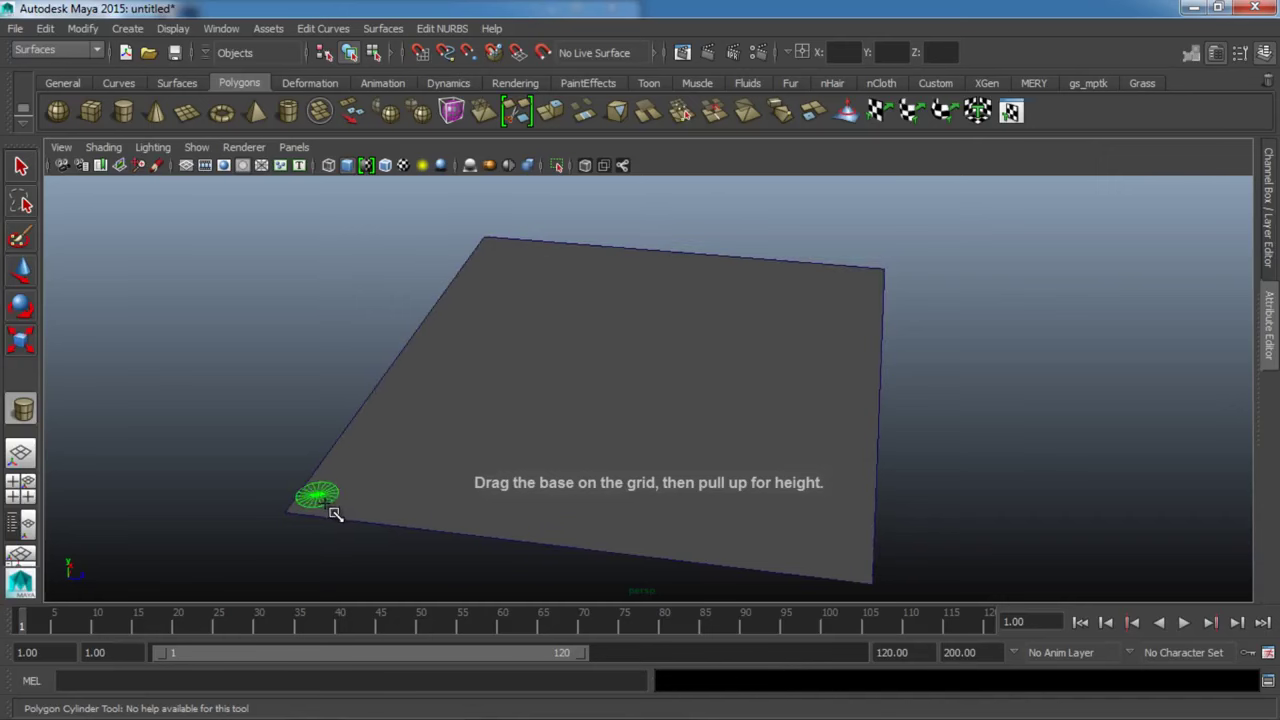
{"action": "left_click_drag", "start_coordinate": [323, 397], "coordinate": [258, 172]}
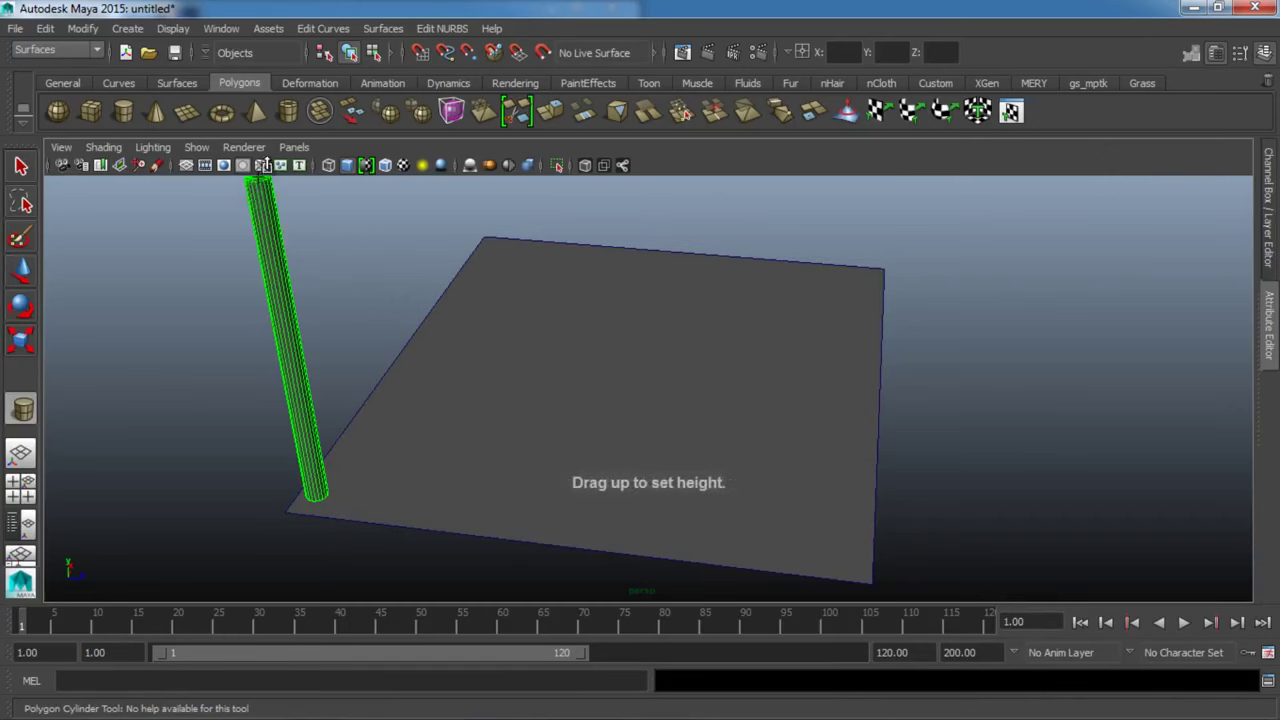
{"action": "mouse_move", "coordinate": [548, 314]}
{"action": "left_mouse_down", "text": "alt"}
{"action": "mouse_move", "coordinate": [663, 449]}
{"action": "mouse_move", "coordinate": [563, 509]}
{"action": "mouse_move", "coordinate": [505, 475]}
{"action": "left_mouse_up", "text": "alt"}
Duplicate the post and move the copies to the other corners of the base.
{"action": "key", "text": "w"}
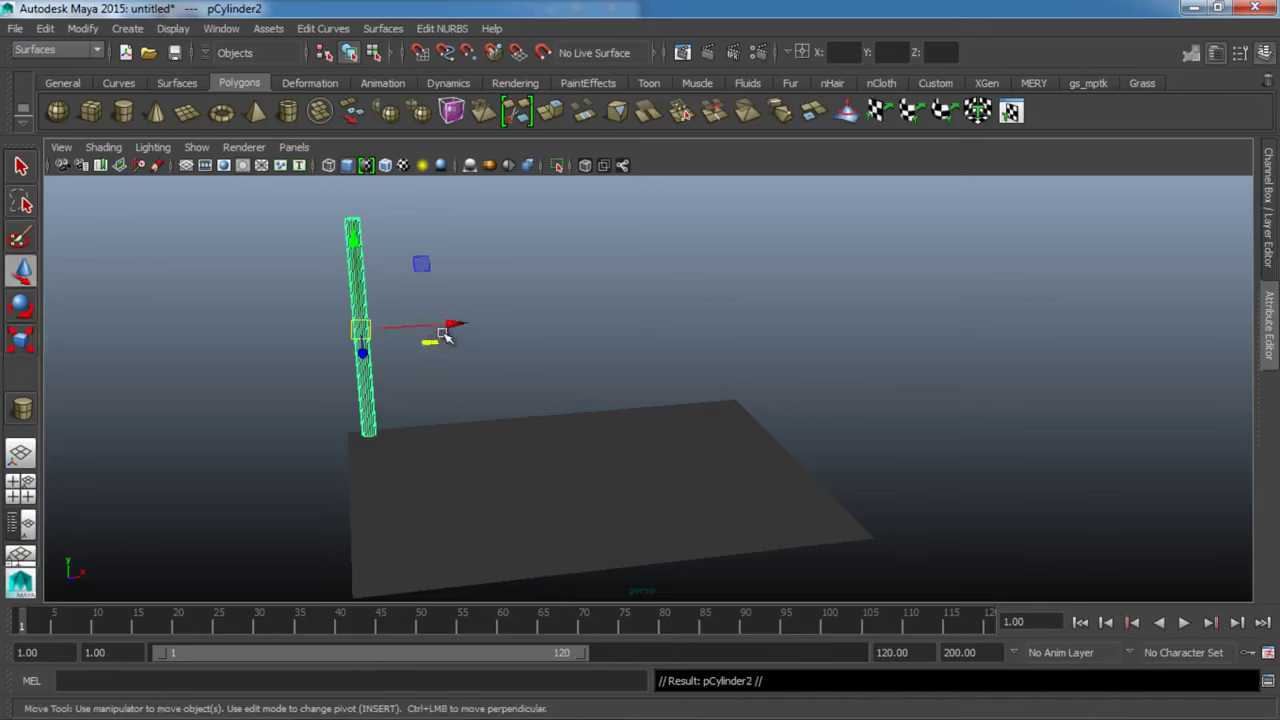
{"action": "mouse_move", "coordinate": [430, 342]}
{"action": "left_mouse_down"}
{"action": "mouse_move", "coordinate": [640, 331]}
{"action": "mouse_move", "coordinate": [829, 349]}
{"action": "mouse_move", "coordinate": [811, 353]}
{"action": "left_mouse_up"}
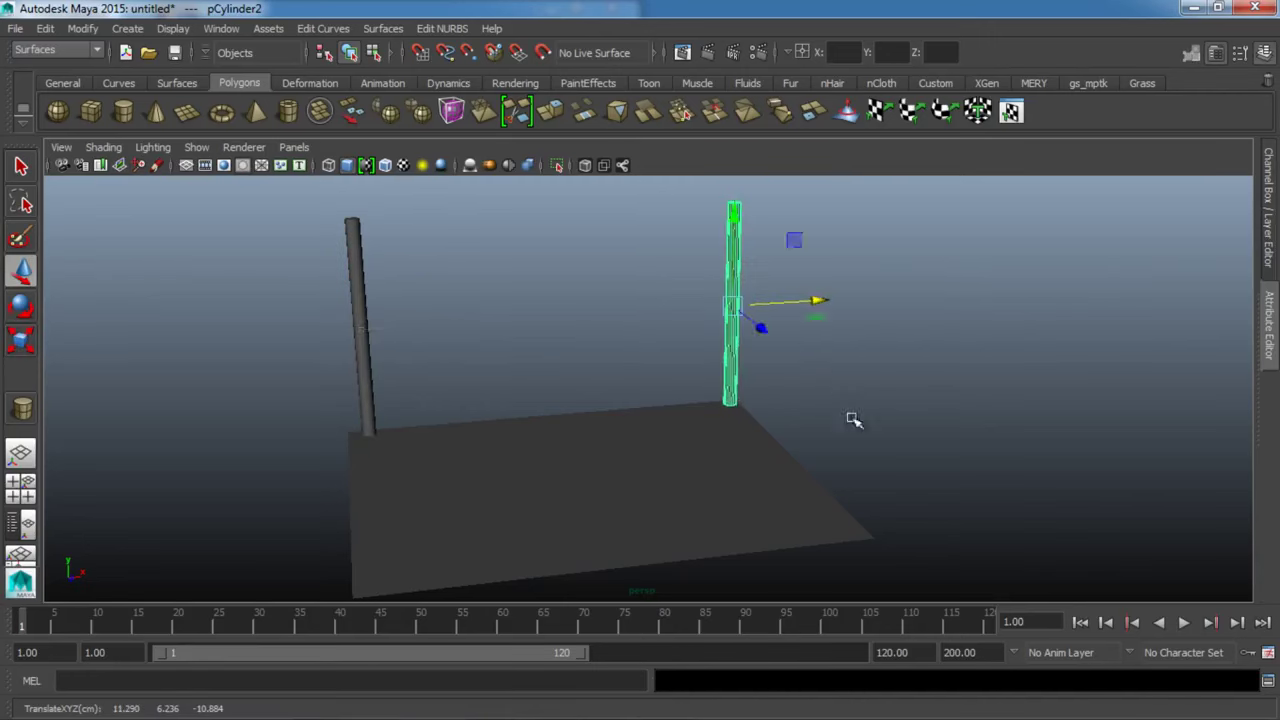
{"action": "mouse_move", "coordinate": [851, 420]}
{"action": "left_mouse_down", "text": "alt"}
{"action": "mouse_move", "coordinate": [622, 440]}
{"action": "mouse_move", "coordinate": [684, 500]}
{"action": "left_mouse_up", "text": "alt"}
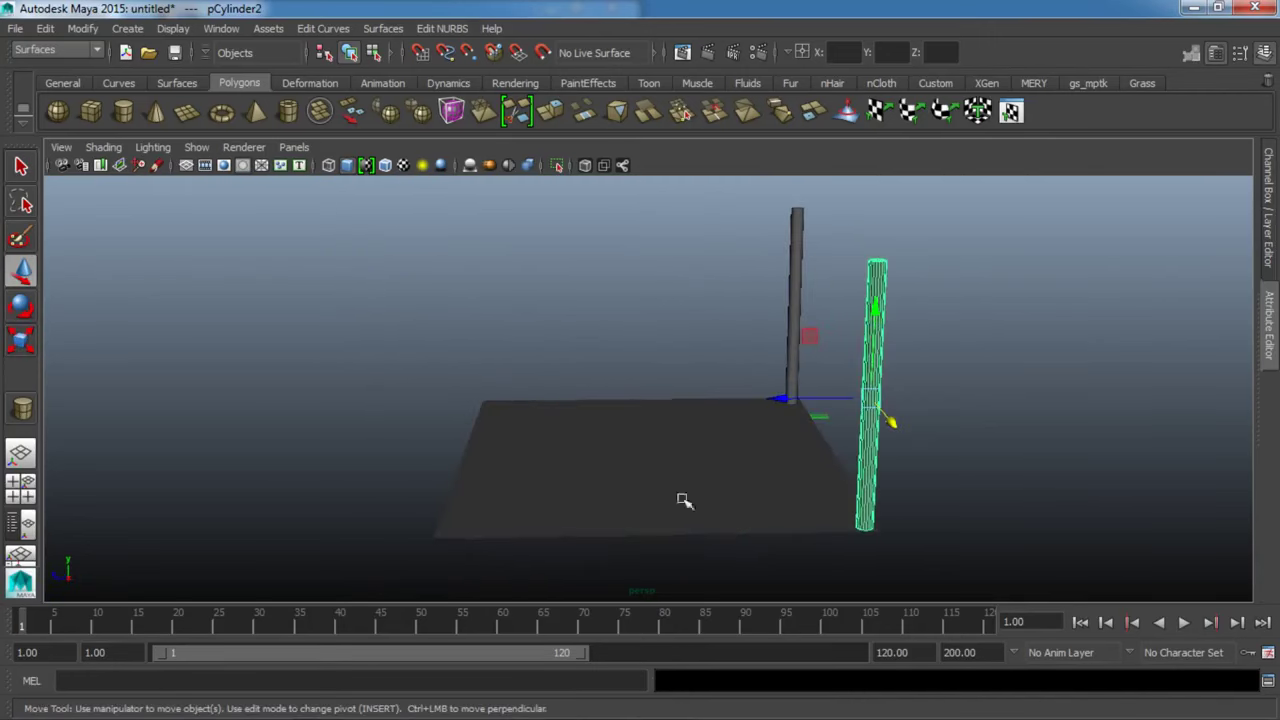
{"action": "mouse_move", "coordinate": [797, 401]}
{"action": "left_mouse_down"}
{"action": "mouse_move", "coordinate": [351, 420]}
{"action": "mouse_move", "coordinate": [569, 477]}
{"action": "mouse_move", "coordinate": [847, 483]}
{"action": "left_mouse_up"}
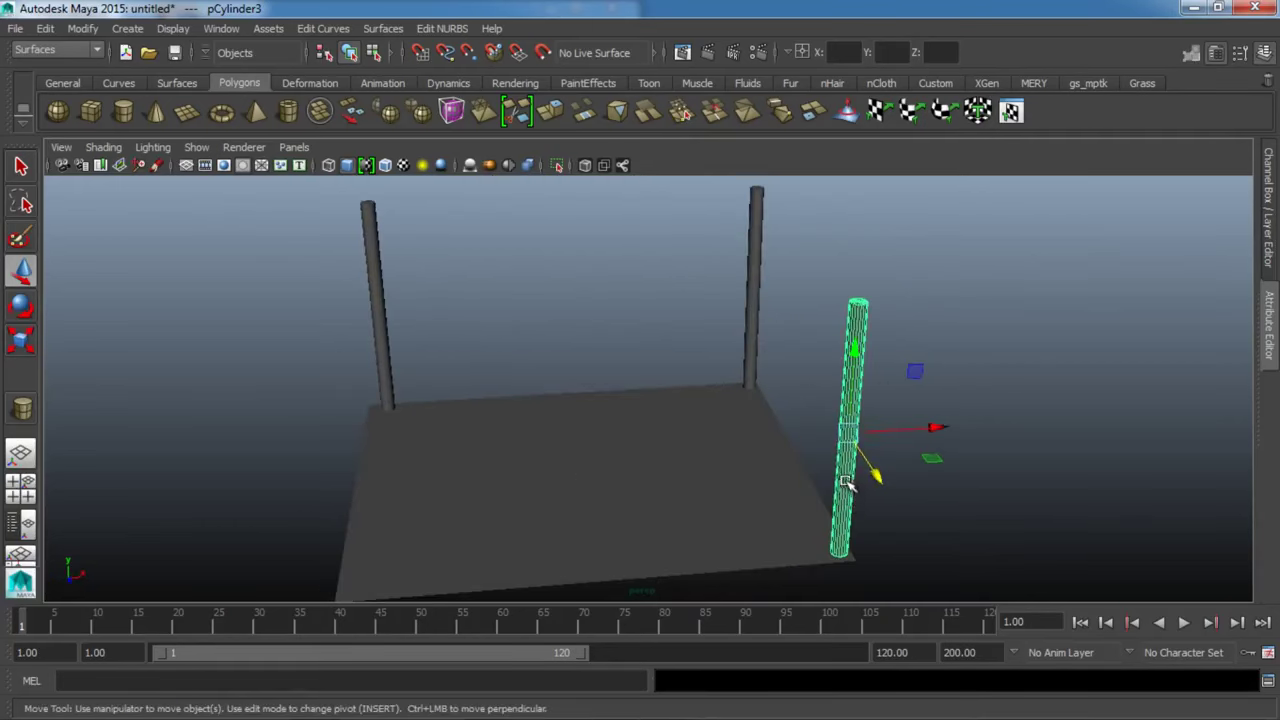
{"action": "key", "text": "ctrl+d"}
{"action": "left_click_drag", "start_coordinate": [912, 433], "coordinate": [428, 455]}
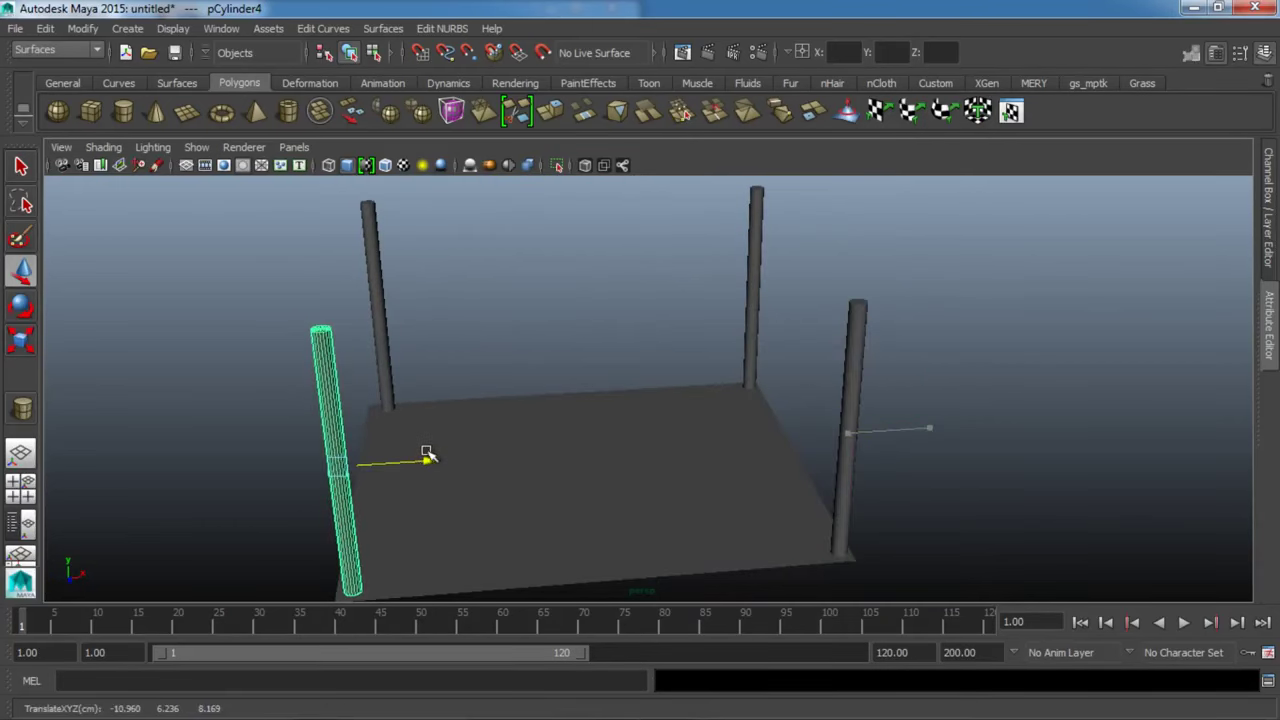
Duplicate a post, raise the copy above the others and tilt it diagonally.
{"action": "key", "text": "ctrl+d"}
{"action": "mouse_move", "coordinate": [329, 371]}
{"action": "left_mouse_down"}
{"action": "mouse_move", "coordinate": [330, 200]}
{"action": "mouse_move", "coordinate": [477, 333]}
{"action": "left_mouse_up"}
{"action": "key", "text": "e"}
{"action": "left_click_drag", "start_coordinate": [465, 222], "coordinate": [522, 276]}
Lay the raised cylinder flat by setting its Rotate Z to -90.
{"action": "left_click", "coordinate": [1270, 236]}
{"action": "key", "text": "ctrl+z"}
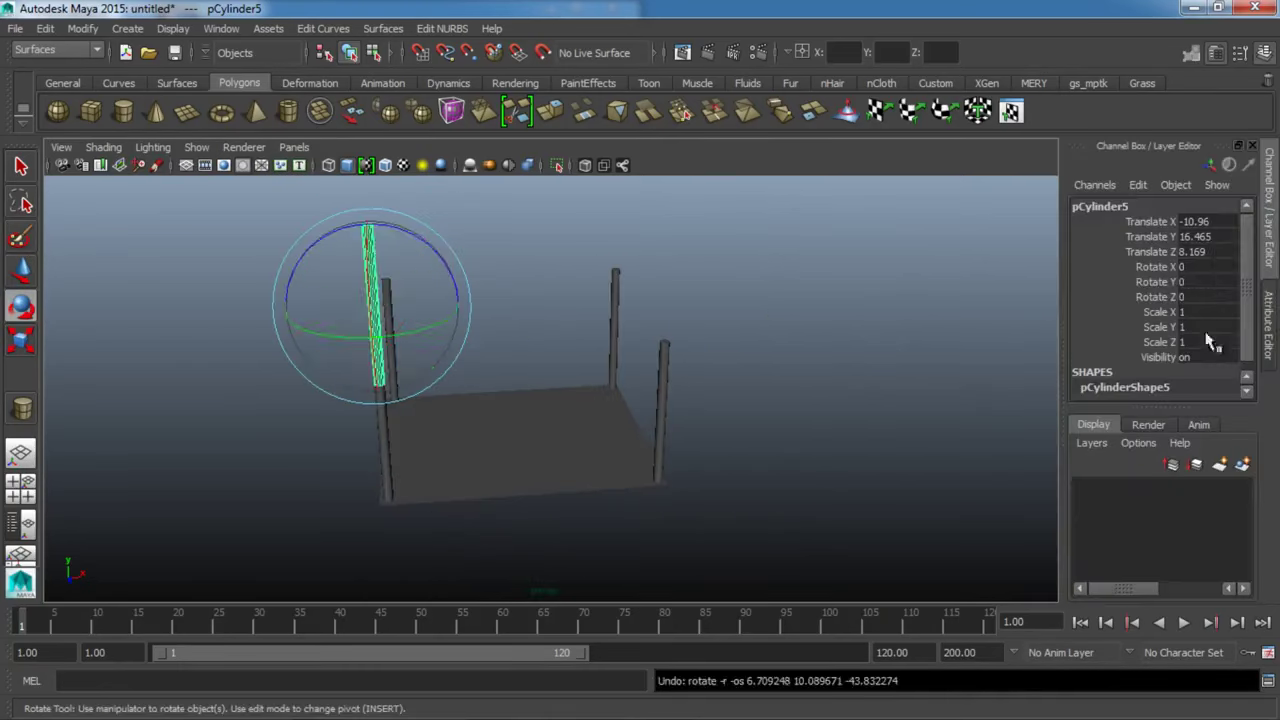
{"action": "left_click_drag", "start_coordinate": [400, 228], "coordinate": [494, 277]}
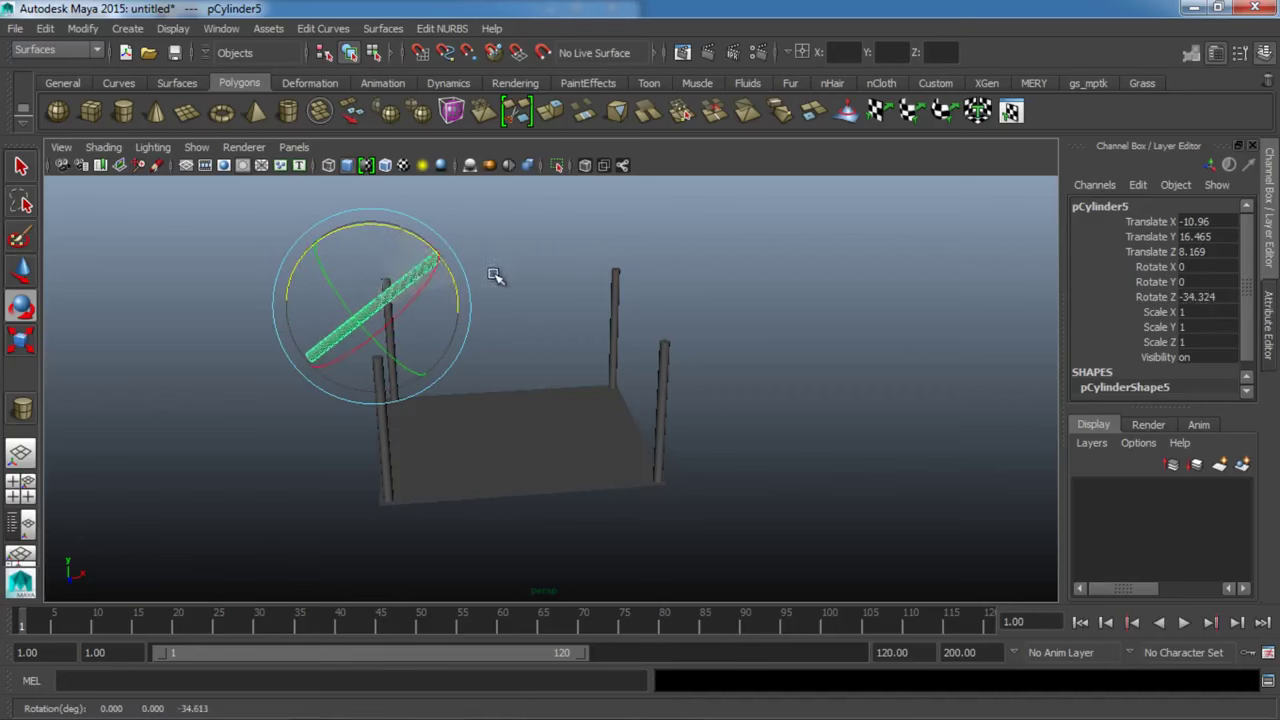
{"action": "type", "text": "0"}
{"action": "key", "text": "Return"}
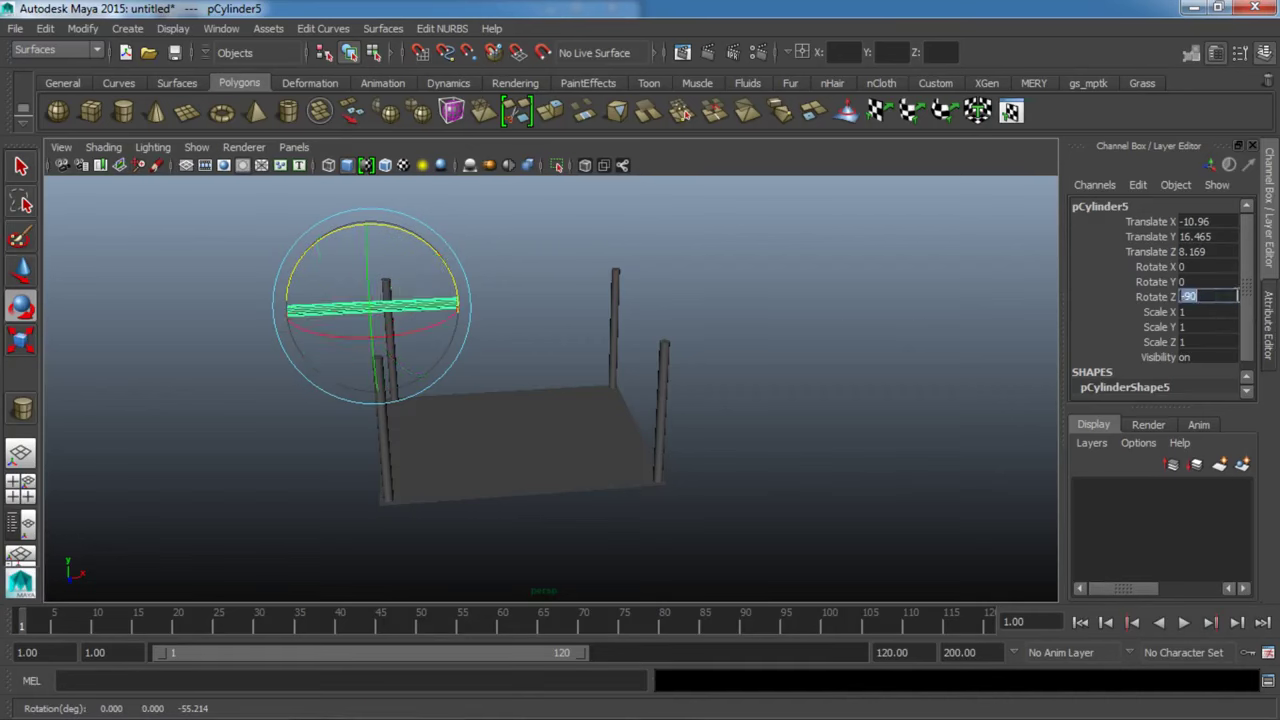
Seat the stretched crossbar on the post tops, then duplicate it onto the opposite posts.
{"action": "left_click", "coordinate": [343, 274]}
{"action": "left_click", "coordinate": [357, 297]}
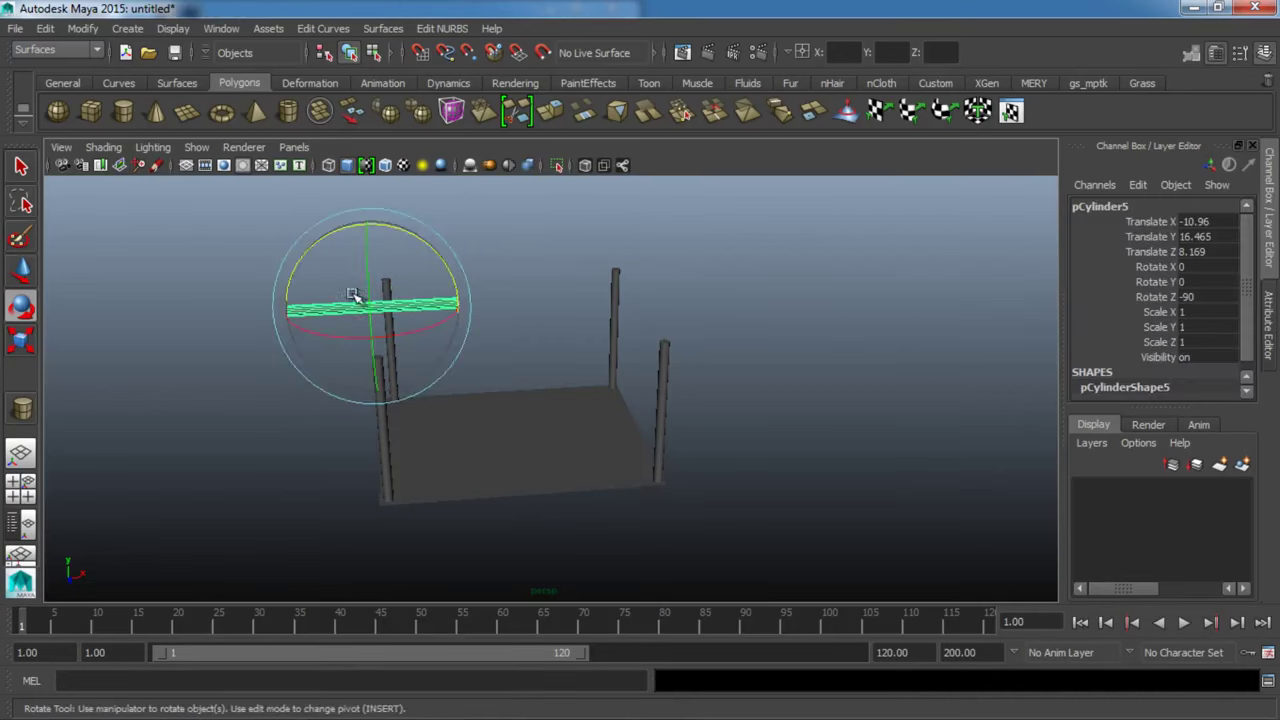
{"action": "key", "text": "w"}
{"action": "mouse_move", "coordinate": [368, 225]}
{"action": "left_mouse_down"}
{"action": "mouse_move", "coordinate": [383, 297]}
{"action": "mouse_move", "coordinate": [381, 286]}
{"action": "left_mouse_up"}
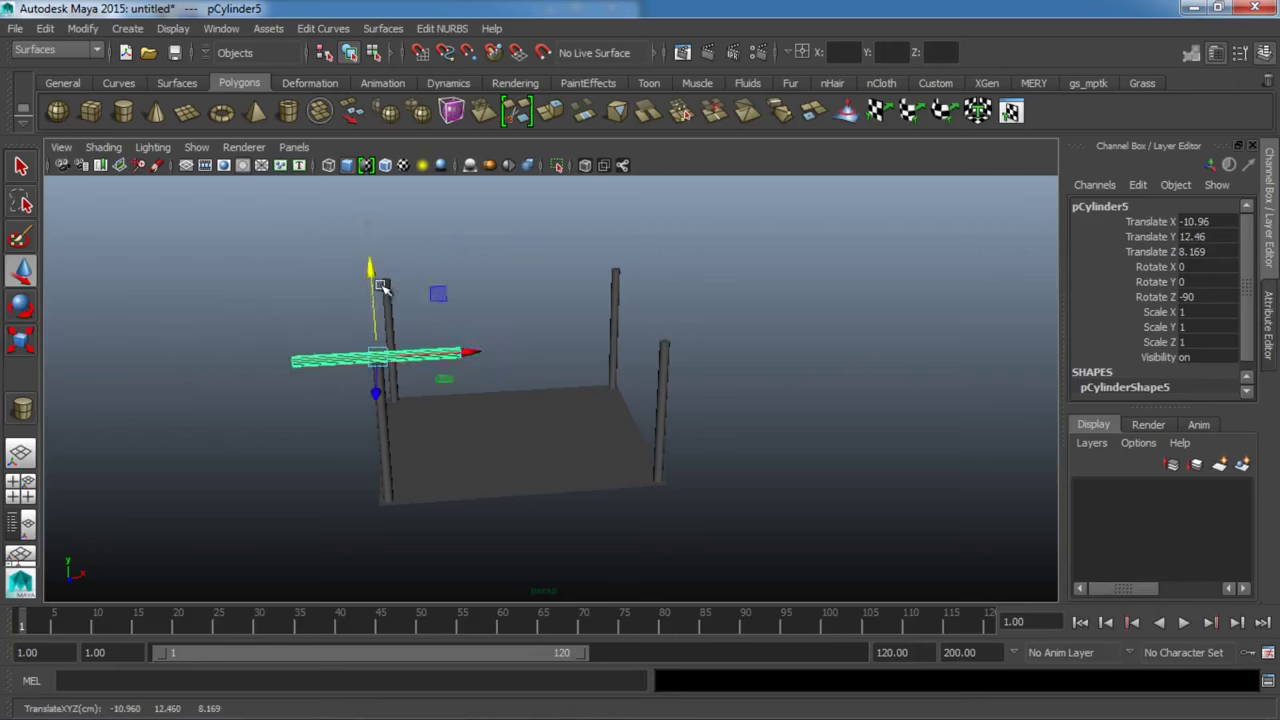
{"action": "left_click_drag", "start_coordinate": [466, 352], "coordinate": [650, 344]}
{"action": "key", "text": "r"}
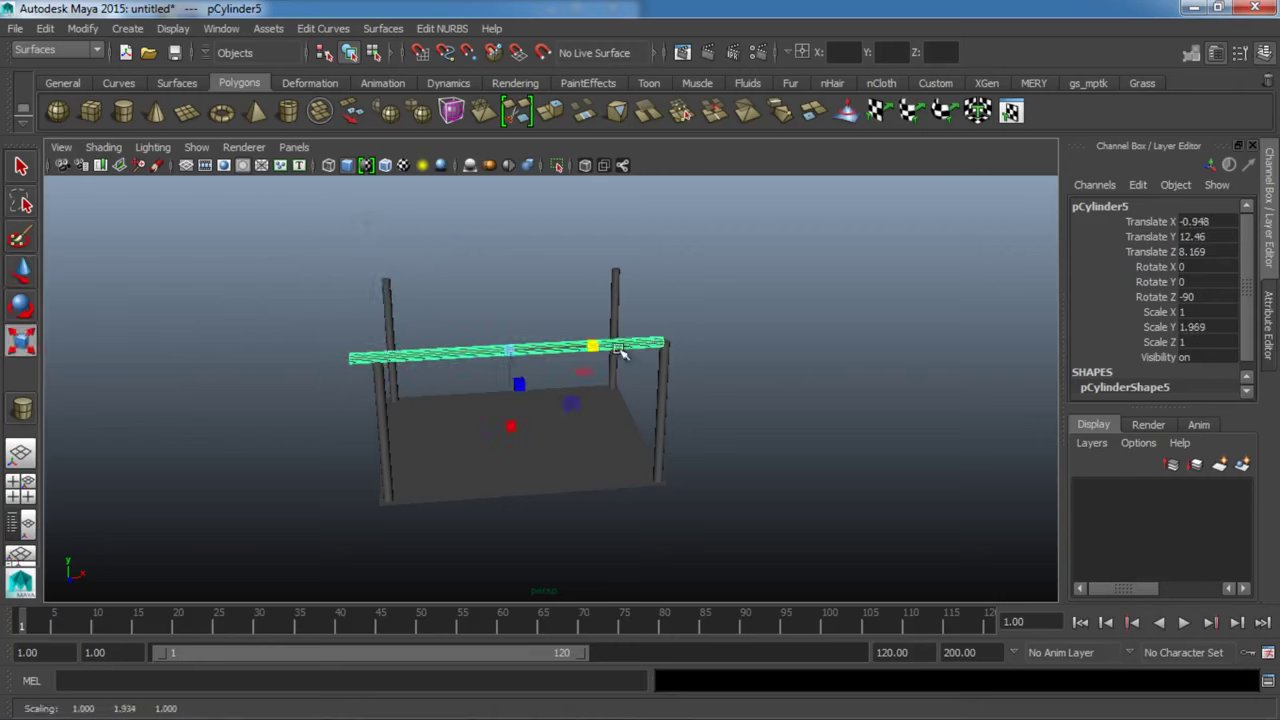
{"action": "key", "text": "w"}
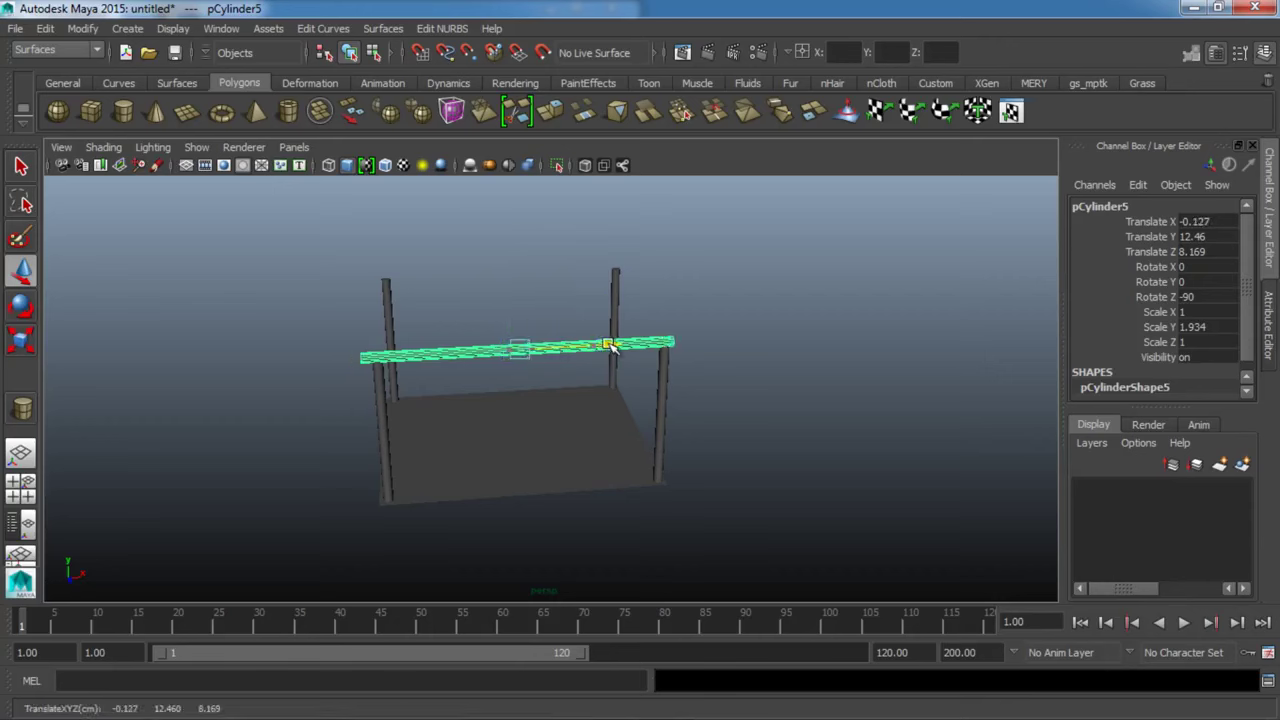
{"action": "key", "text": "ctrl+d"}
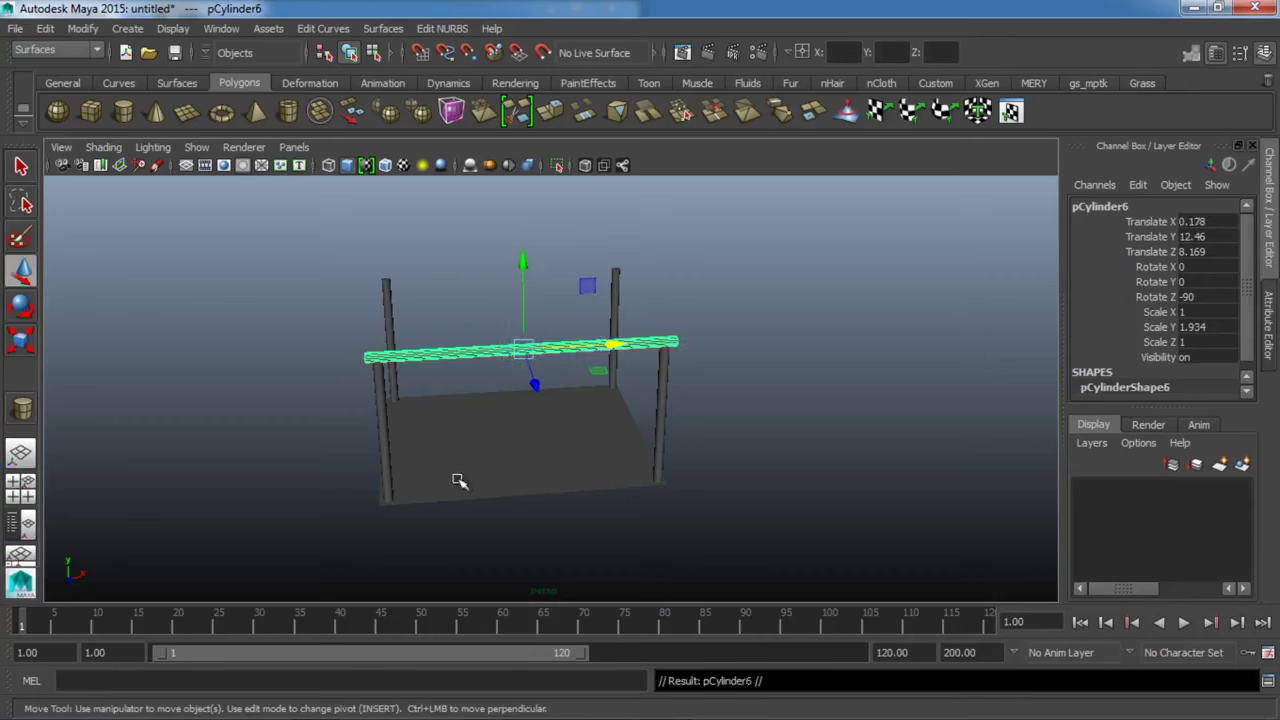
{"action": "mouse_move", "coordinate": [563, 514]}
{"action": "left_mouse_down", "text": "alt"}
{"action": "mouse_move", "coordinate": [690, 400]}
{"action": "mouse_move", "coordinate": [505, 322]}
{"action": "left_mouse_up", "text": "alt"}
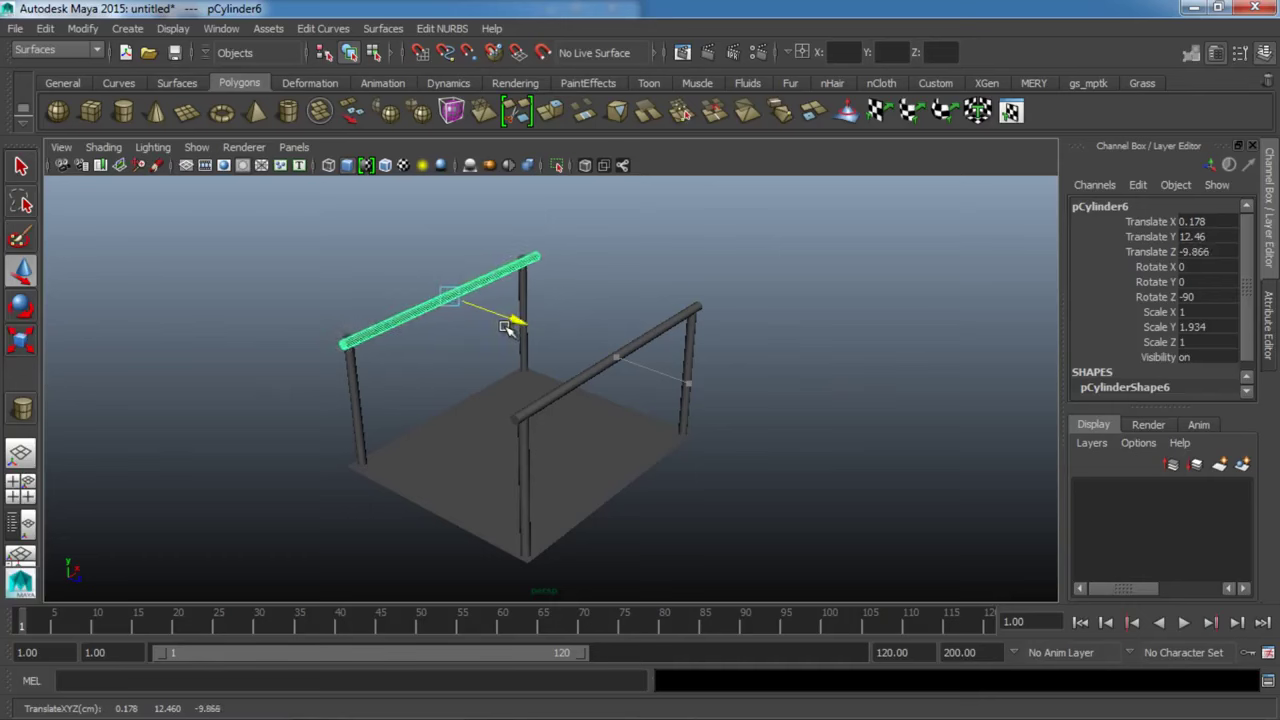
Hide the channel box and scale the floor plane narrower along X.
{"action": "left_click", "coordinate": [891, 304]}
{"action": "mouse_move", "coordinate": [891, 304]}
{"action": "left_mouse_down", "text": "alt"}
{"action": "mouse_move", "coordinate": [923, 414]}
{"action": "mouse_move", "coordinate": [1146, 410]}
{"action": "left_mouse_up", "text": "alt"}
{"action": "left_click", "coordinate": [1274, 270]}
{"action": "mouse_move", "coordinate": [1014, 423]}
{"action": "left_mouse_down", "text": "alt"}
{"action": "mouse_move", "coordinate": [557, 423]}
{"action": "mouse_move", "coordinate": [320, 293]}
{"action": "mouse_move", "coordinate": [851, 357]}
{"action": "left_mouse_up", "text": "alt"}
{"action": "left_click", "coordinate": [894, 463]}
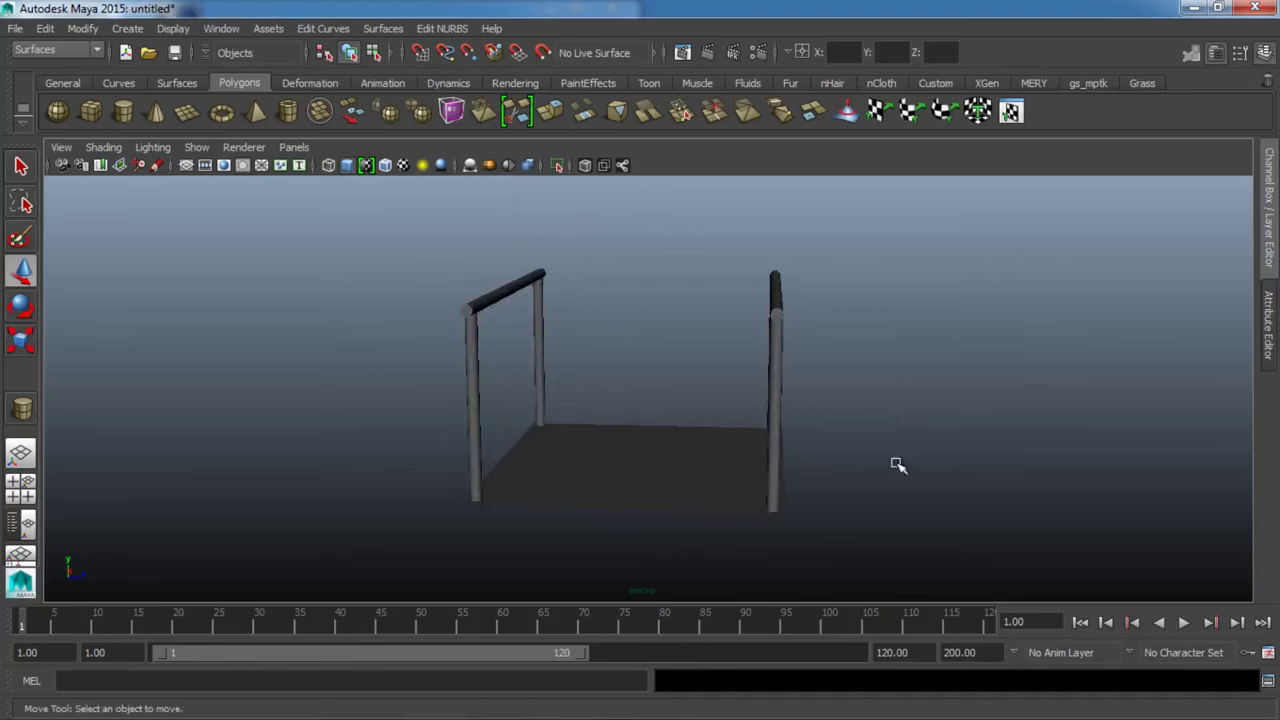
{"action": "left_click", "coordinate": [728, 464]}
{"action": "left_click_drag", "start_coordinate": [676, 526], "coordinate": [703, 517], "text": "alt"}
{"action": "left_click", "coordinate": [752, 355]}
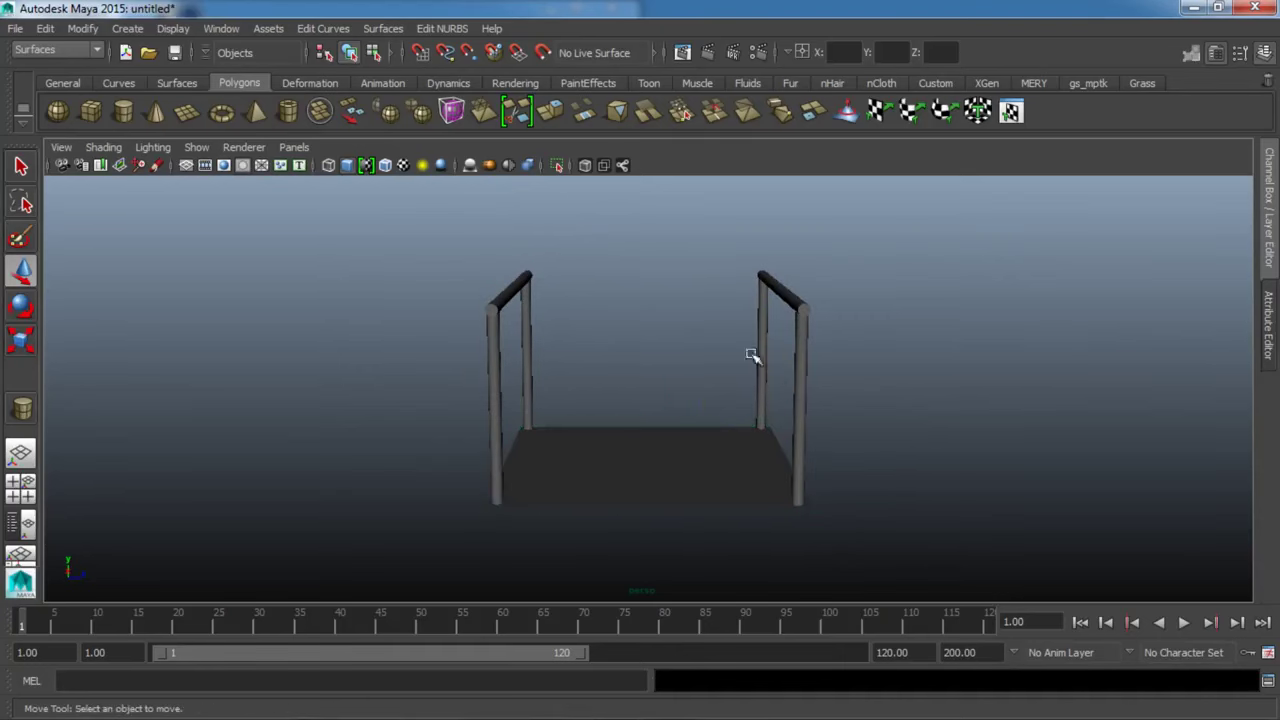
{"action": "left_click", "coordinate": [708, 450]}
{"action": "key", "text": "r"}
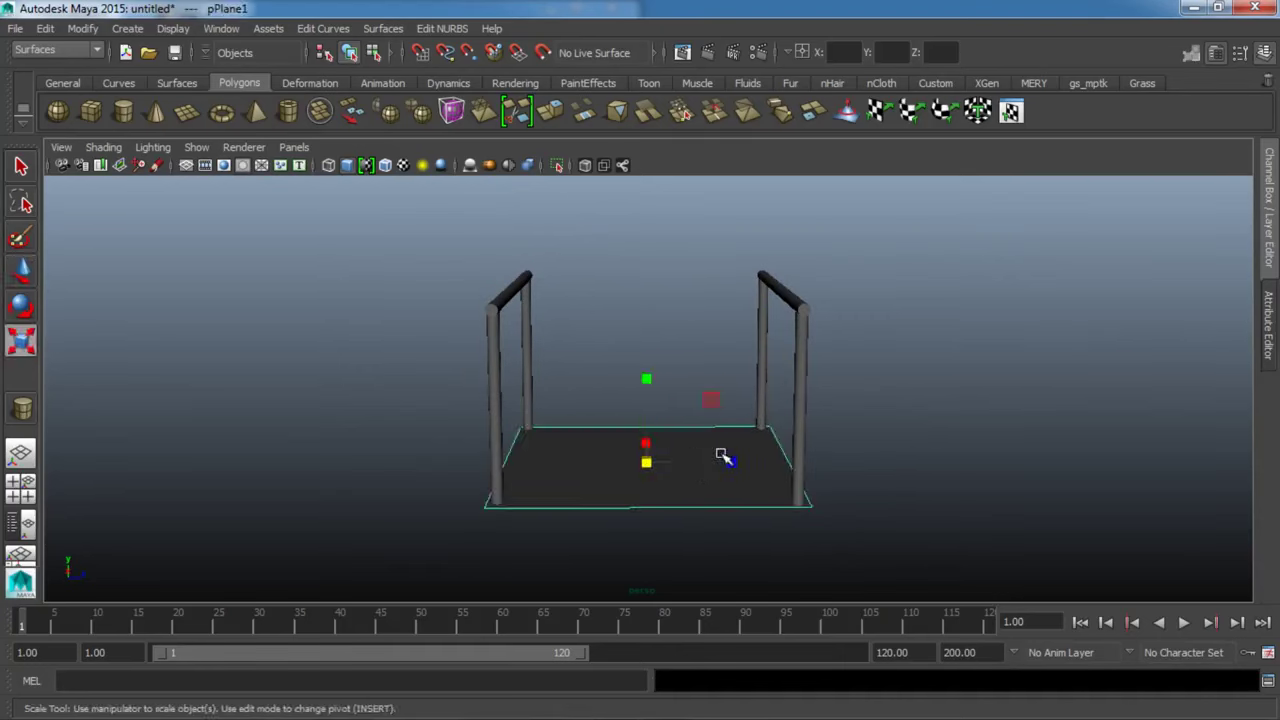
{"action": "left_click_drag", "start_coordinate": [734, 458], "coordinate": [705, 463]}
{"action": "key", "text": "w"}
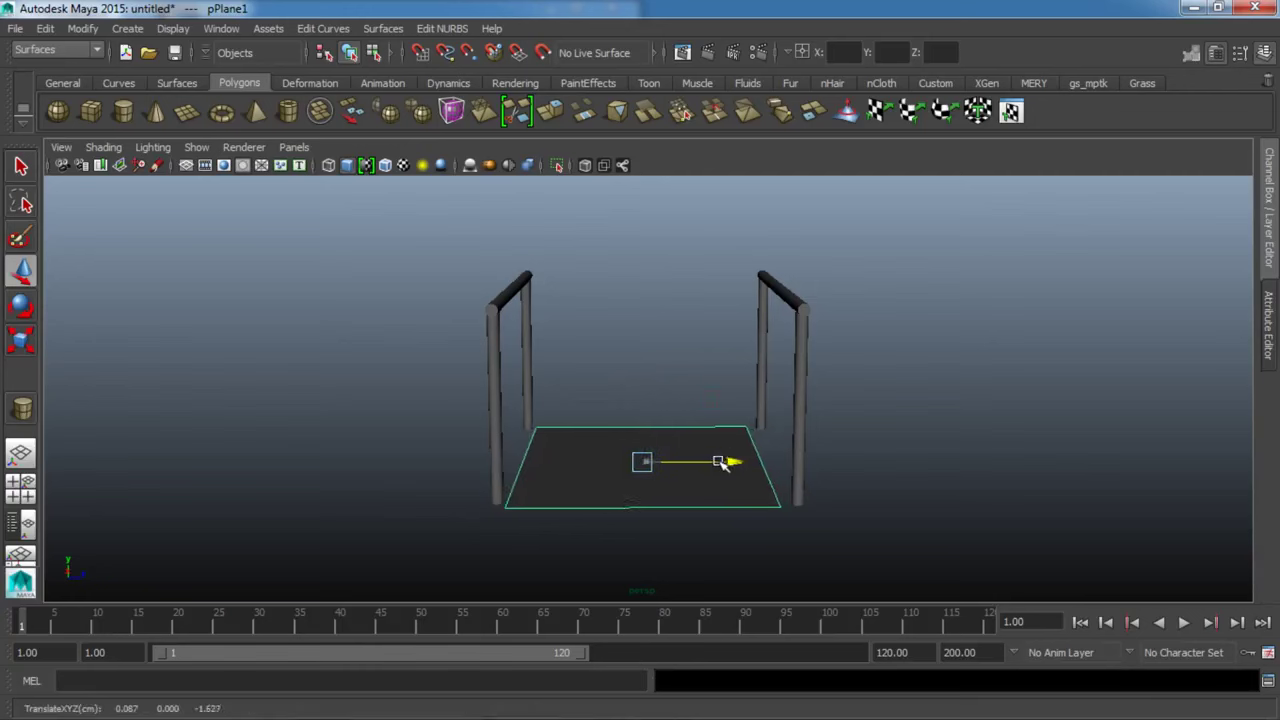
Move the right post-and-crossbar frame inward along X to the floor's edge.
{"action": "left_click", "coordinate": [784, 292]}
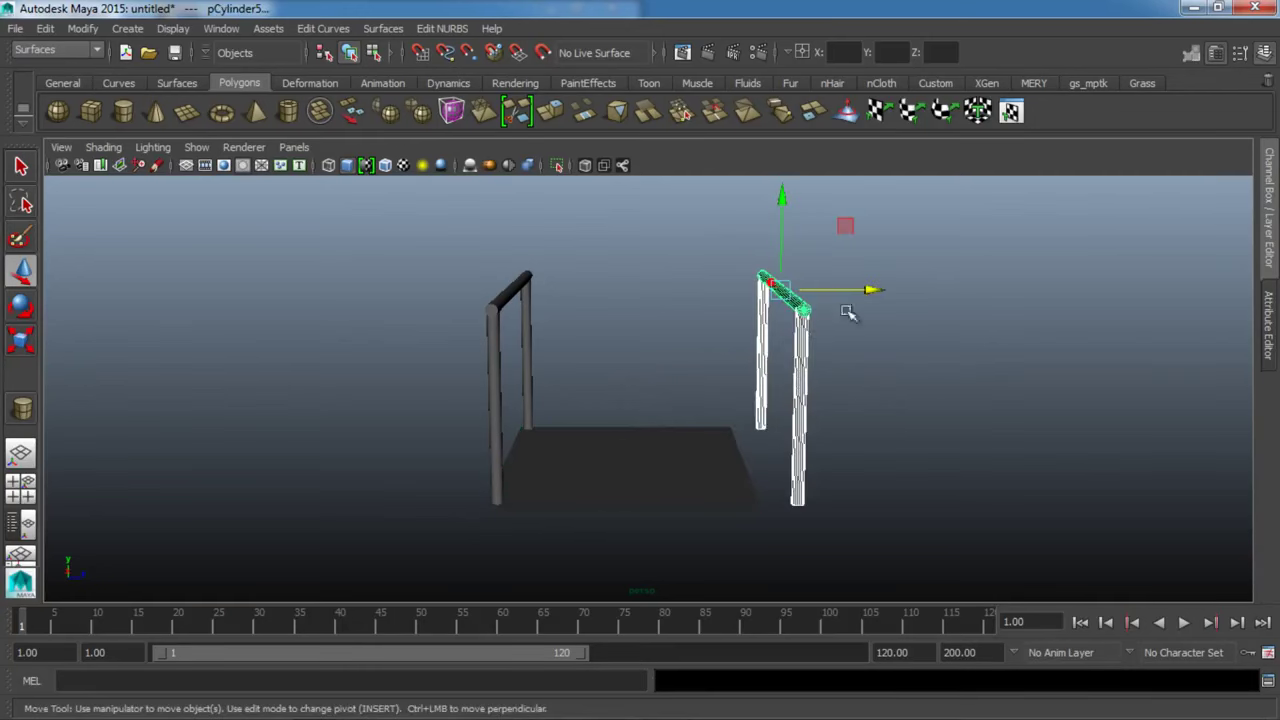
{"action": "left_click_drag", "start_coordinate": [866, 289], "coordinate": [822, 292]}
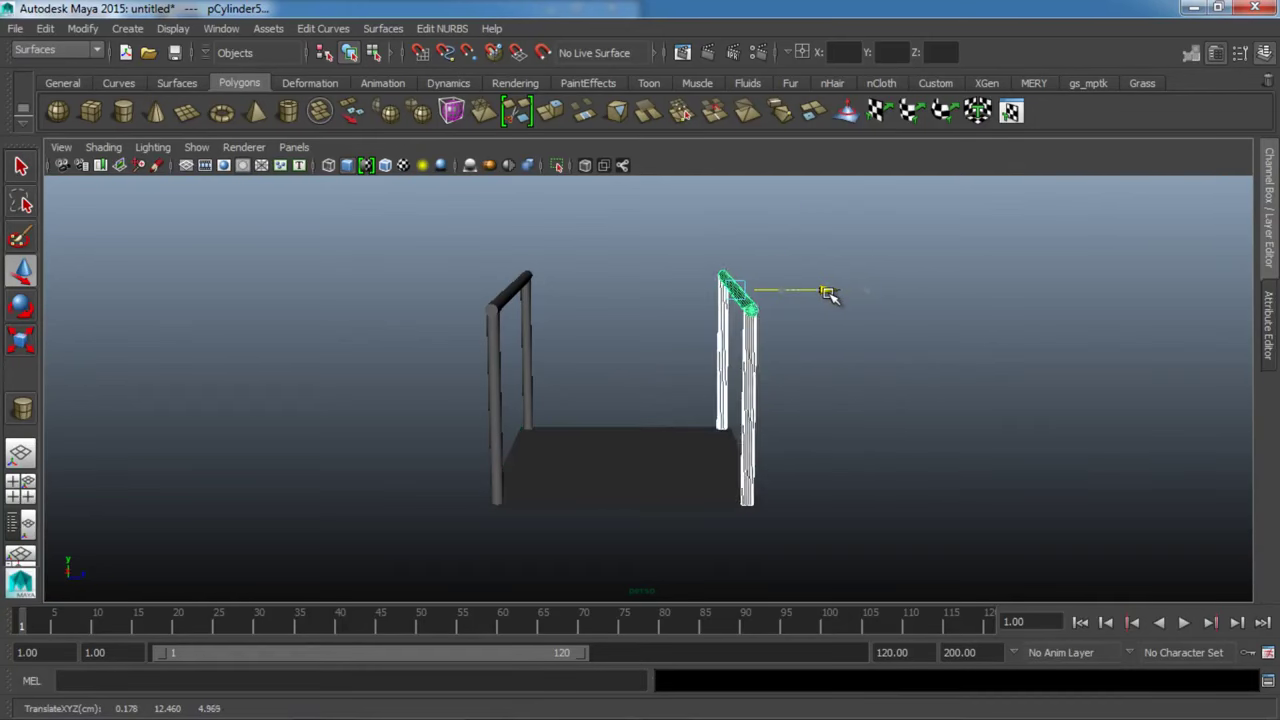
{"action": "left_click", "coordinate": [900, 316]}
{"action": "mouse_move", "coordinate": [874, 443]}
{"action": "left_mouse_down", "text": "alt"}
{"action": "mouse_move", "coordinate": [653, 428]}
{"action": "mouse_move", "coordinate": [551, 443]}
{"action": "mouse_move", "coordinate": [455, 368]}
{"action": "left_mouse_up", "text": "alt"}
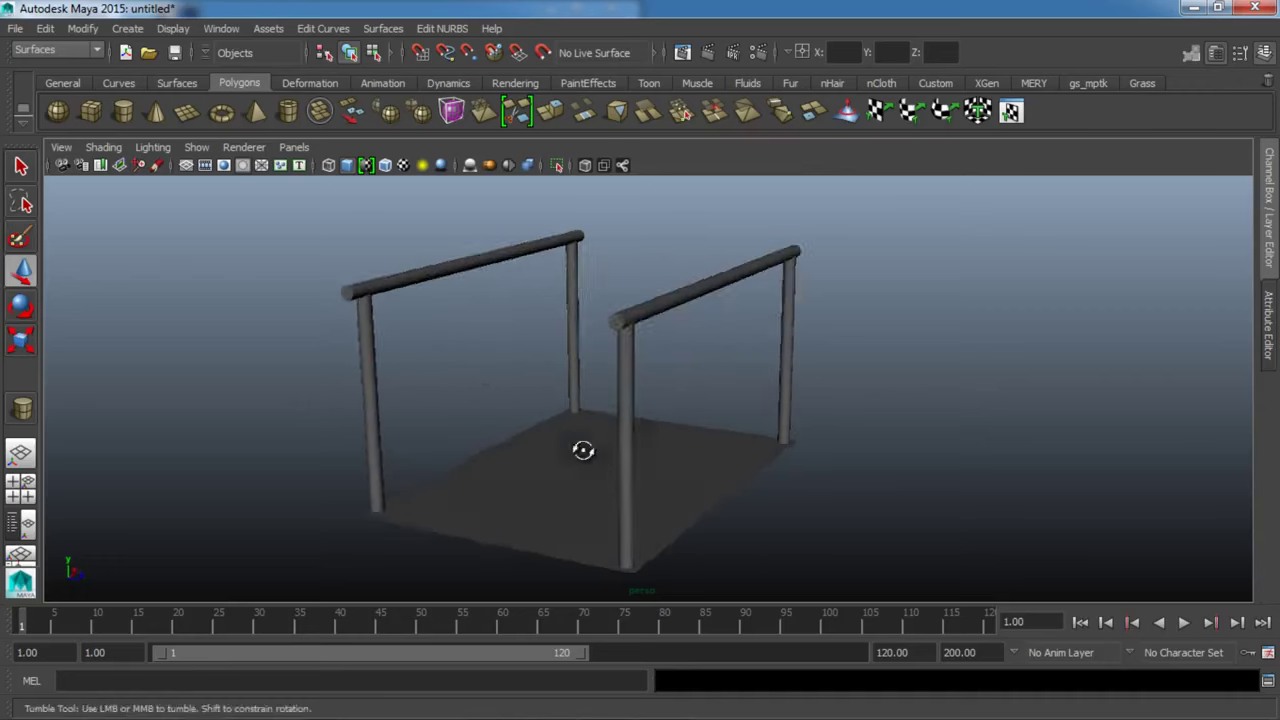
{"action": "left_click", "coordinate": [194, 84]}
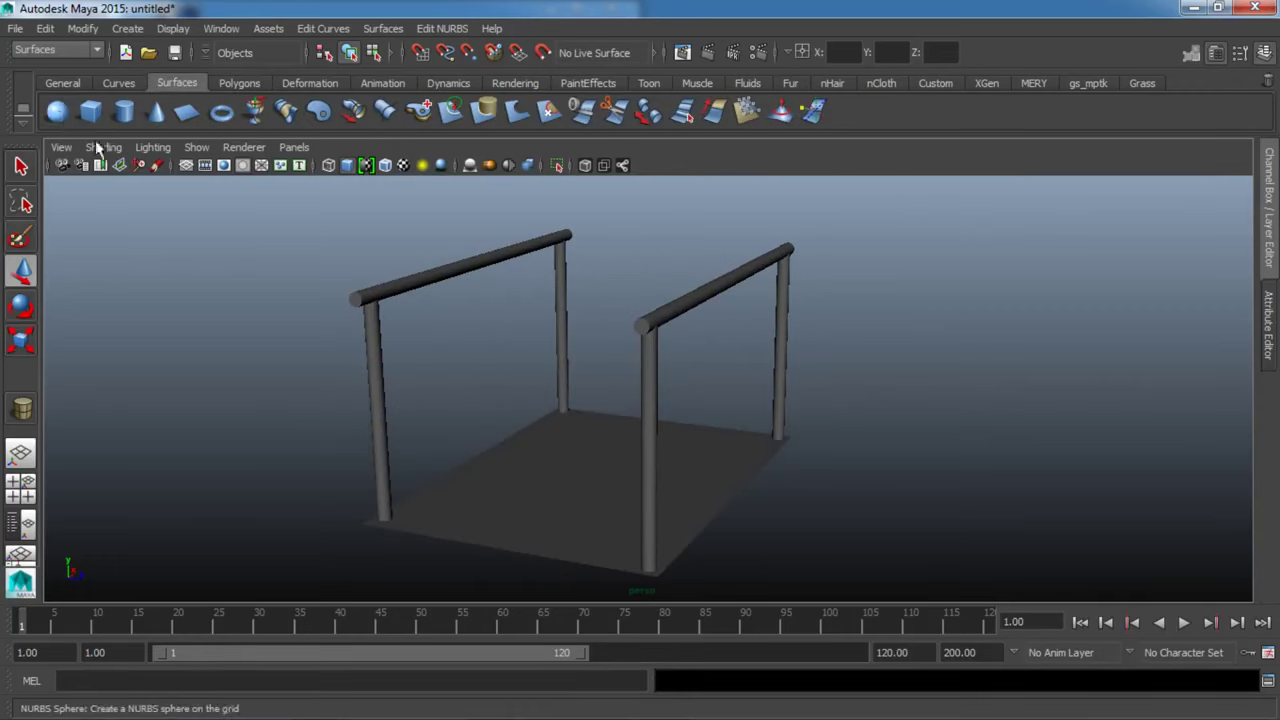
Create a NURBS sphere on the floor and lift it above the plane.
{"action": "left_click_drag", "start_coordinate": [549, 519], "coordinate": [566, 533]}
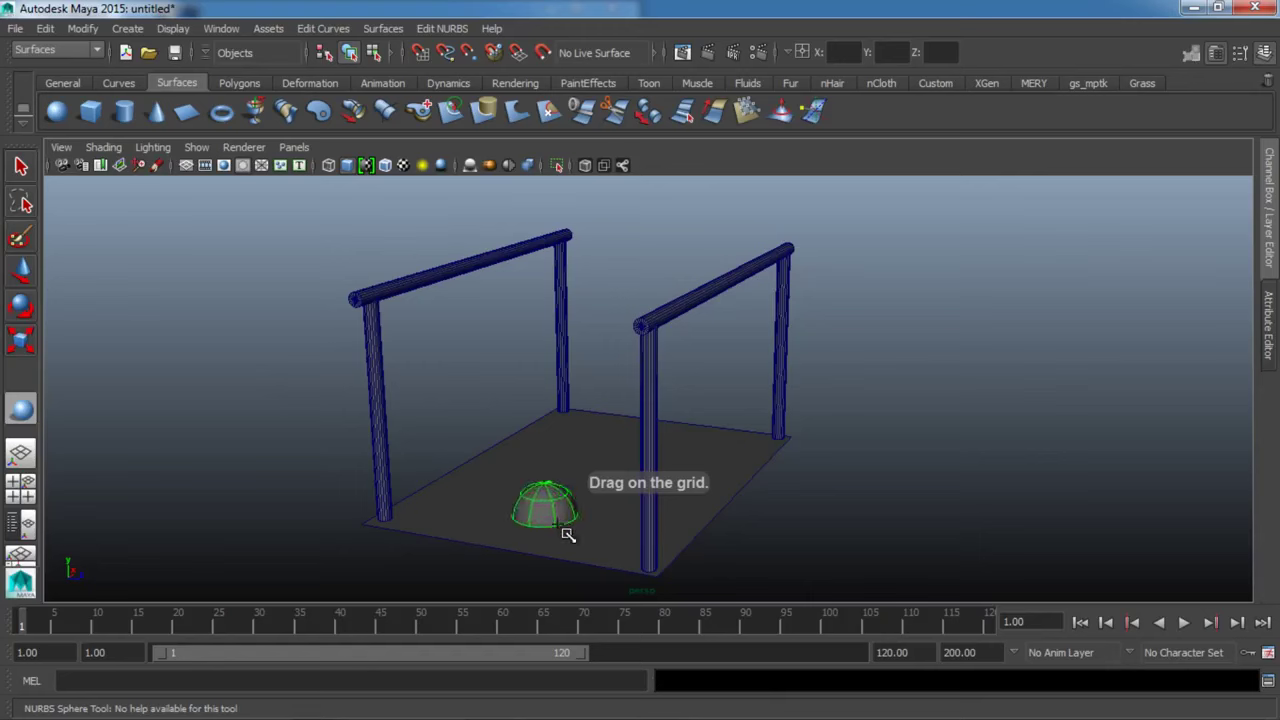
{"action": "left_click_drag", "start_coordinate": [540, 430], "coordinate": [540, 392]}
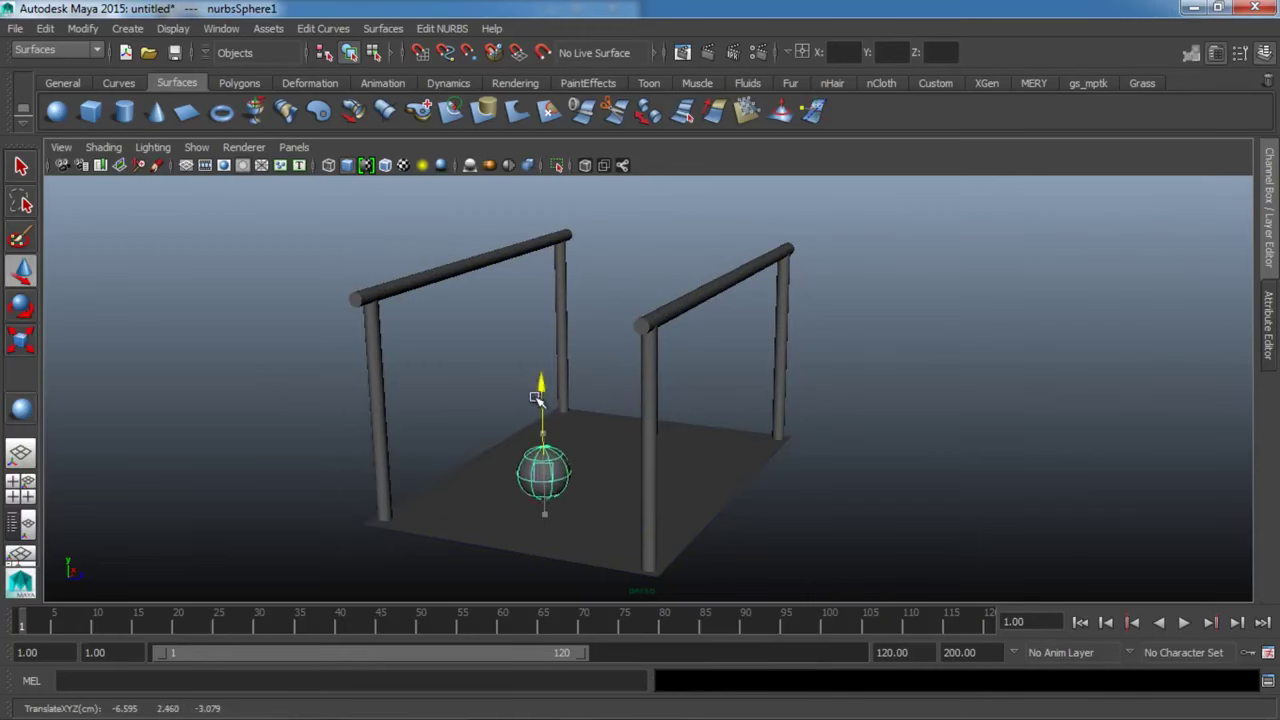
{"action": "mouse_move", "coordinate": [570, 470]}
{"action": "left_mouse_down", "text": "alt"}
{"action": "mouse_move", "coordinate": [585, 478]}
{"action": "mouse_move", "coordinate": [575, 455]}
{"action": "mouse_move", "coordinate": [632, 548]}
{"action": "mouse_move", "coordinate": [608, 386]}
{"action": "left_mouse_up", "text": "alt"}
{"action": "key", "text": "r"}
{"action": "key", "text": "w"}
{"action": "key", "text": "space"}
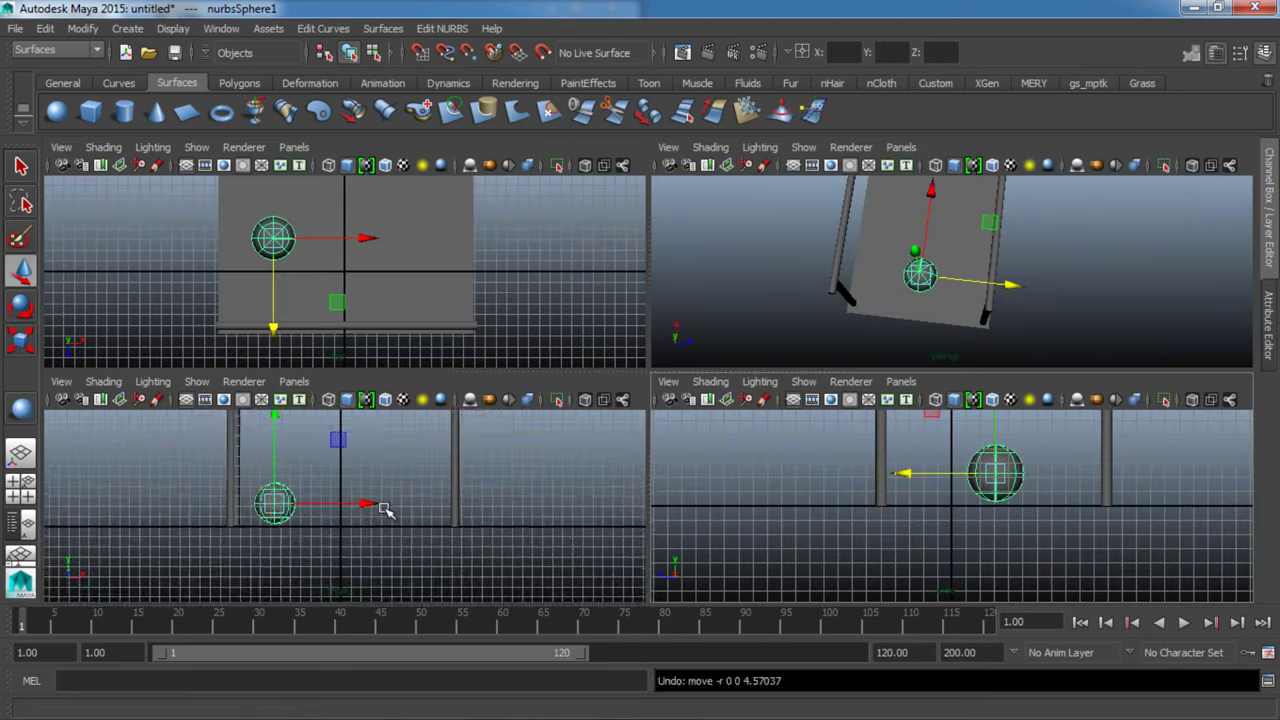
In front view, hang the sphere just below the beam and place a duplicate beside it.
{"action": "right_click_drag", "start_coordinate": [348, 492], "coordinate": [394, 503], "text": "alt"}
{"action": "left_click_drag", "start_coordinate": [394, 503], "coordinate": [374, 501]}
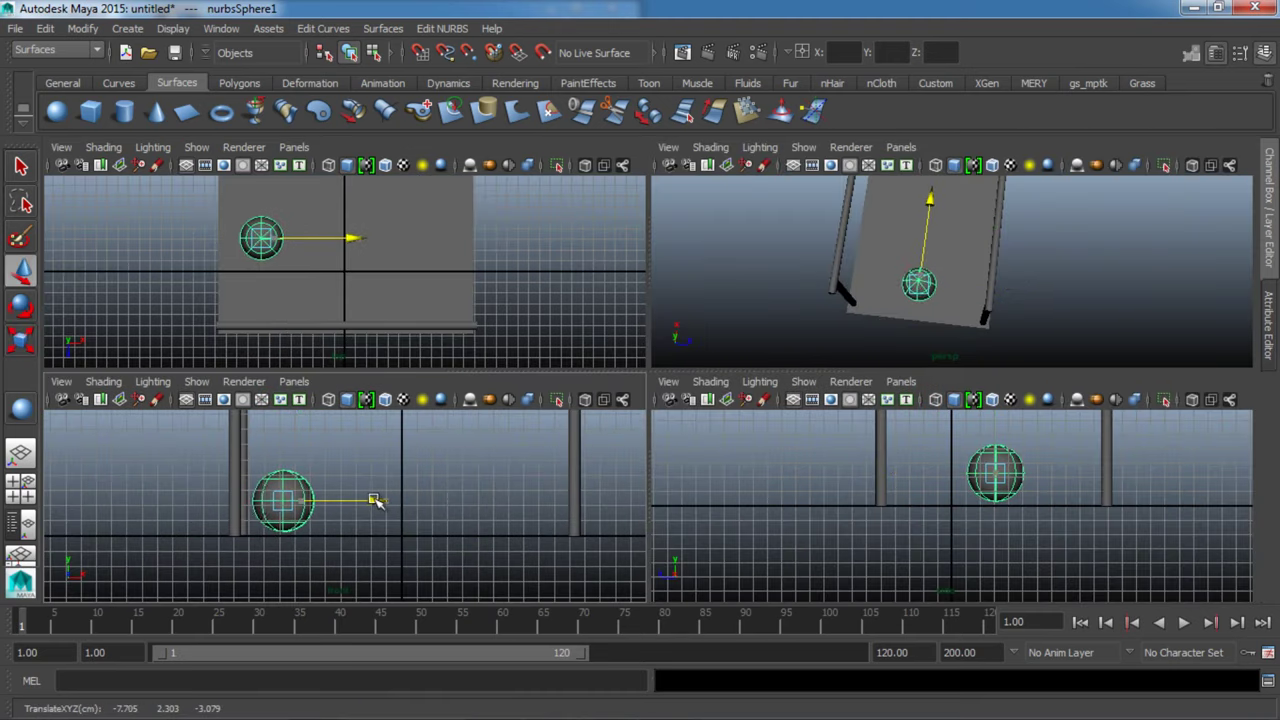
{"action": "key", "text": "space"}
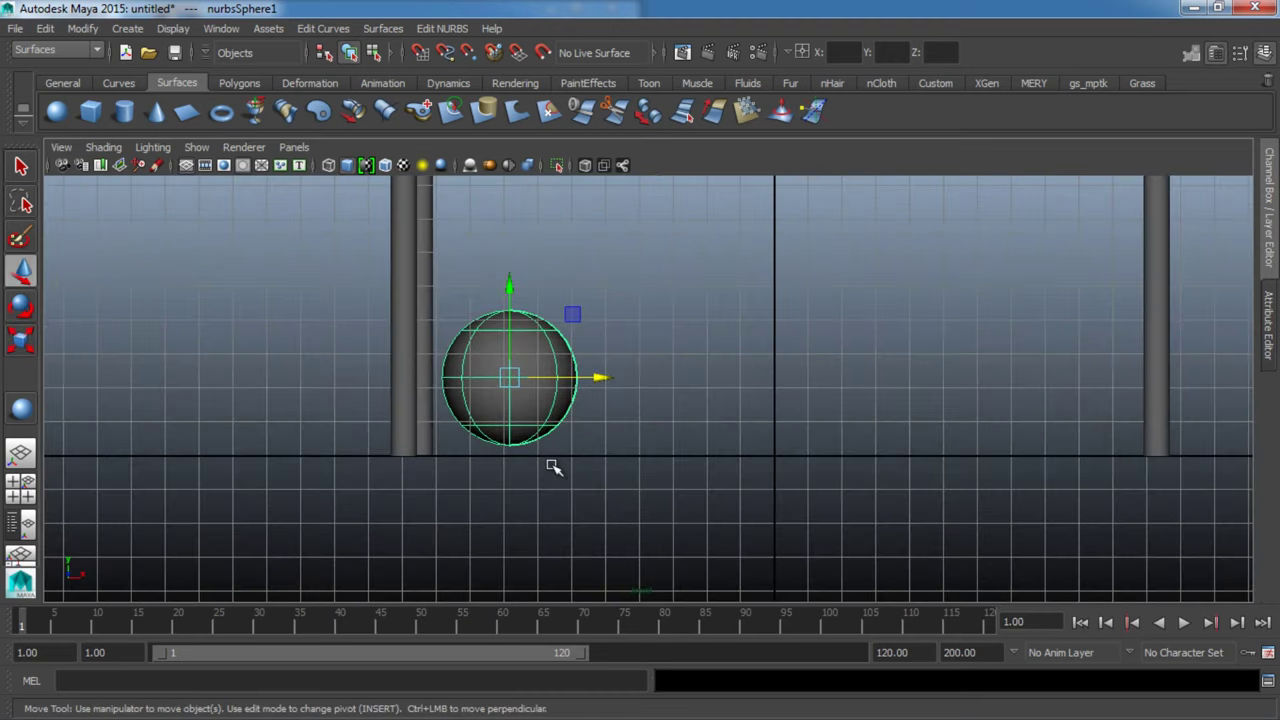
{"action": "left_click_drag", "start_coordinate": [508, 292], "coordinate": [510, 192]}
{"action": "mouse_move", "coordinate": [514, 192]}
{"action": "right_mouse_down", "text": "alt"}
{"action": "mouse_move", "coordinate": [571, 320]}
{"action": "mouse_move", "coordinate": [547, 428]}
{"action": "mouse_move", "coordinate": [616, 519]}
{"action": "right_mouse_up", "text": "alt"}
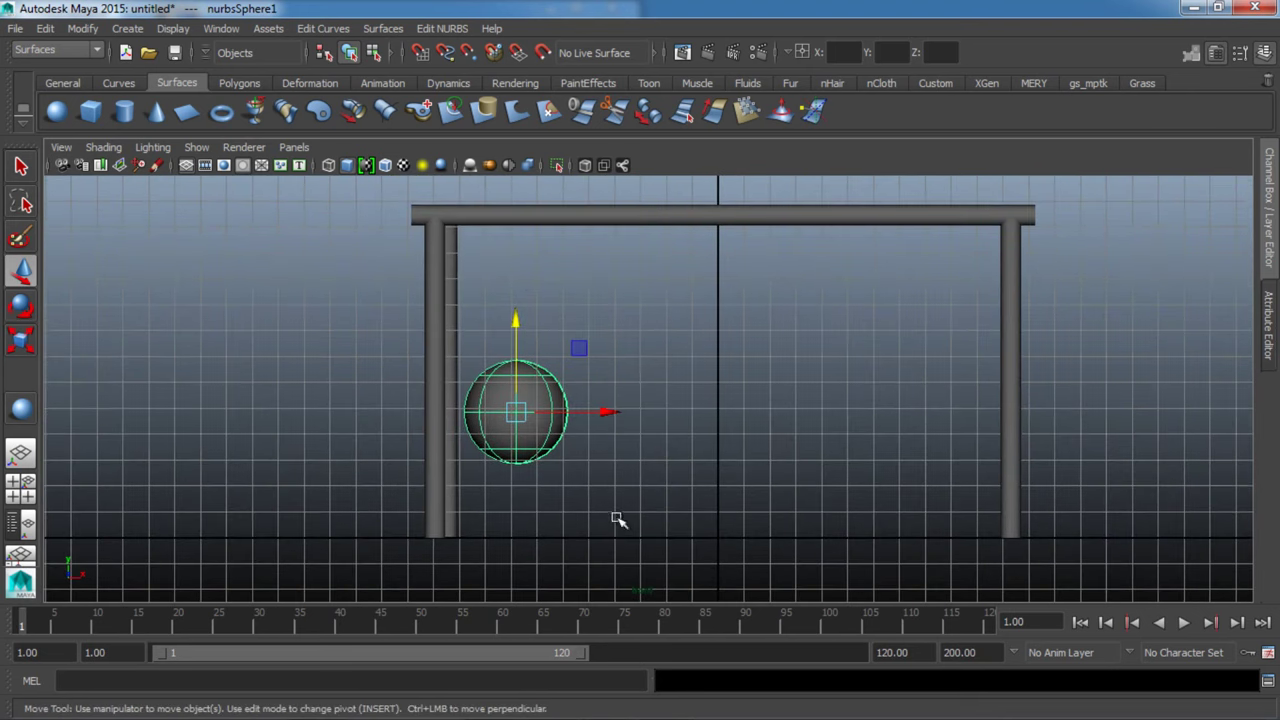
{"action": "left_click_drag", "start_coordinate": [508, 310], "coordinate": [516, 337]}
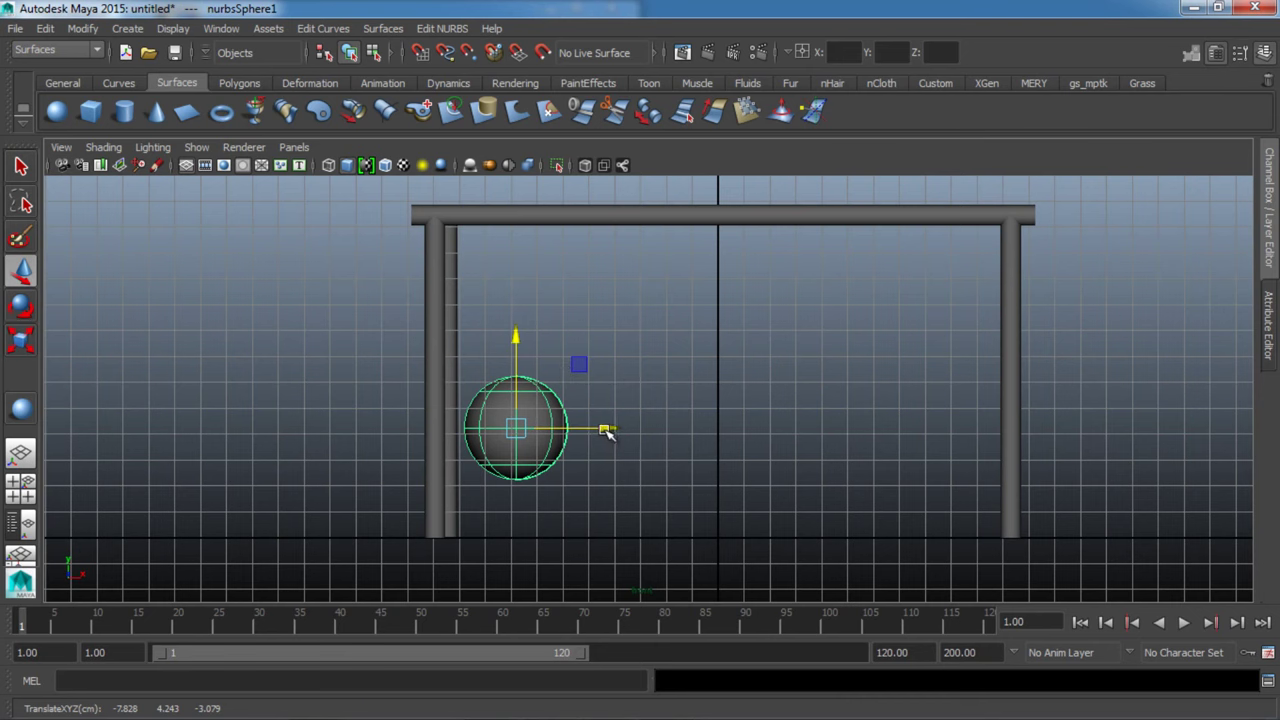
{"action": "key", "text": "ctrl+d"}
{"action": "left_click_drag", "start_coordinate": [607, 432], "coordinate": [712, 432]}
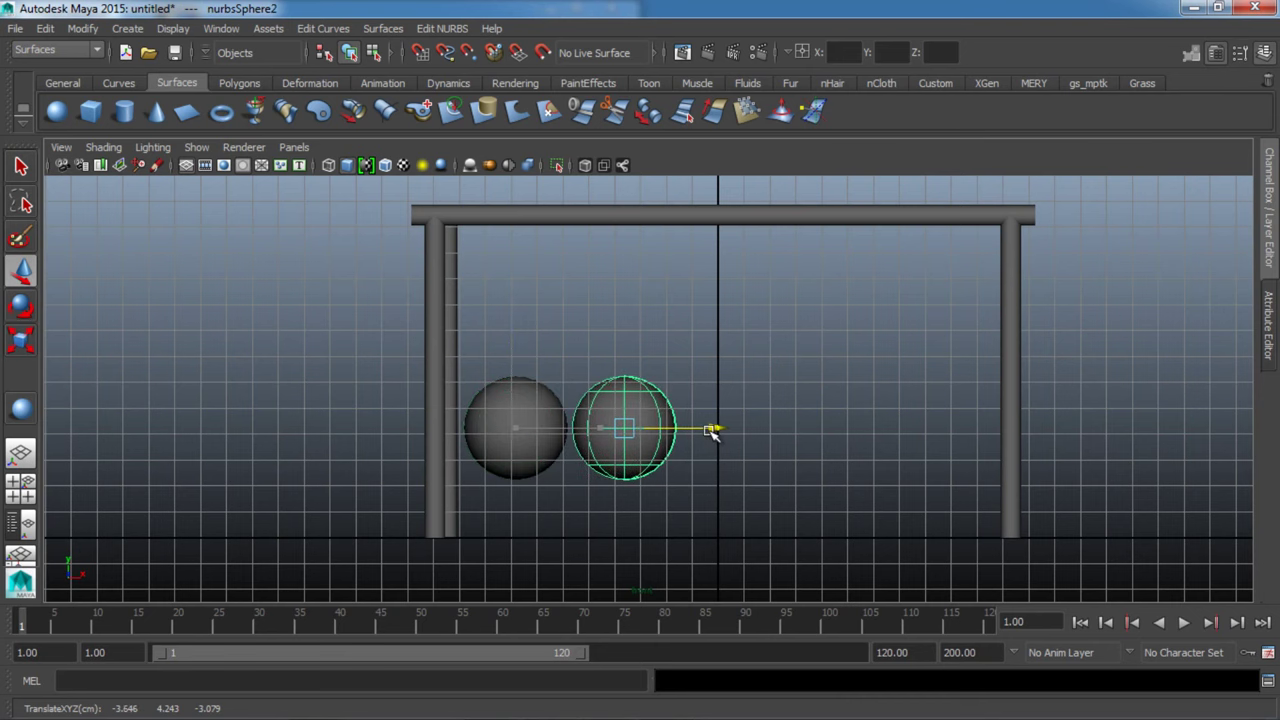
Duplicate the sphere into balls three to five, sliding each right to touch the previous one.
{"action": "scroll", "coordinate": [710, 432], "scroll_direction": "up", "scroll_amount": 2}
{"action": "scroll", "coordinate": [666, 437], "scroll_direction": "up", "scroll_amount": 2}
{"action": "mouse_move", "coordinate": [706, 447]}
{"action": "left_mouse_down"}
{"action": "mouse_move", "coordinate": [694, 449]}
{"action": "mouse_move", "coordinate": [840, 450]}
{"action": "left_mouse_up"}
{"action": "key", "text": "ctrl+d"}
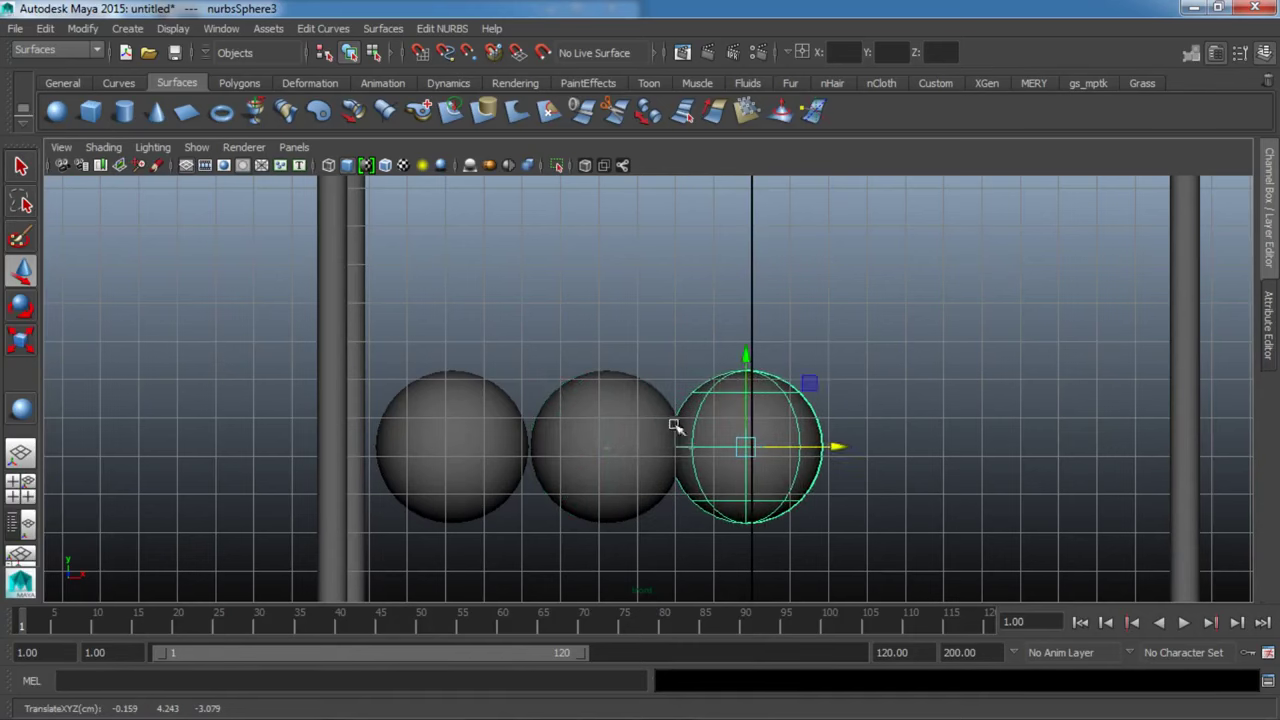
{"action": "left_click_drag", "start_coordinate": [840, 450], "coordinate": [1008, 446]}
{"action": "key", "text": "ctrl+d"}
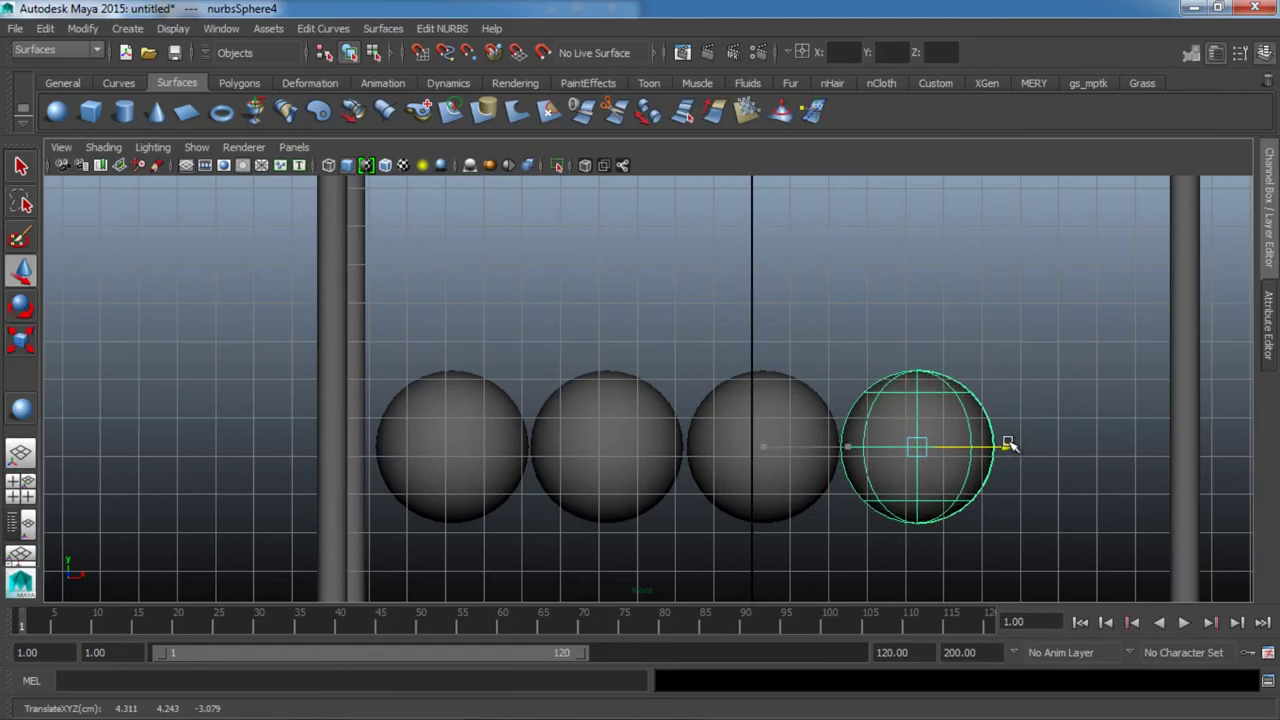
{"action": "key", "text": "ctrl+d"}
{"action": "left_click_drag", "start_coordinate": [1006, 448], "coordinate": [1160, 438]}
Deselect and return to a single perspective view to orbit around the five-ball row.
{"action": "middle_click_drag", "start_coordinate": [909, 488], "coordinate": [776, 462], "text": "alt"}
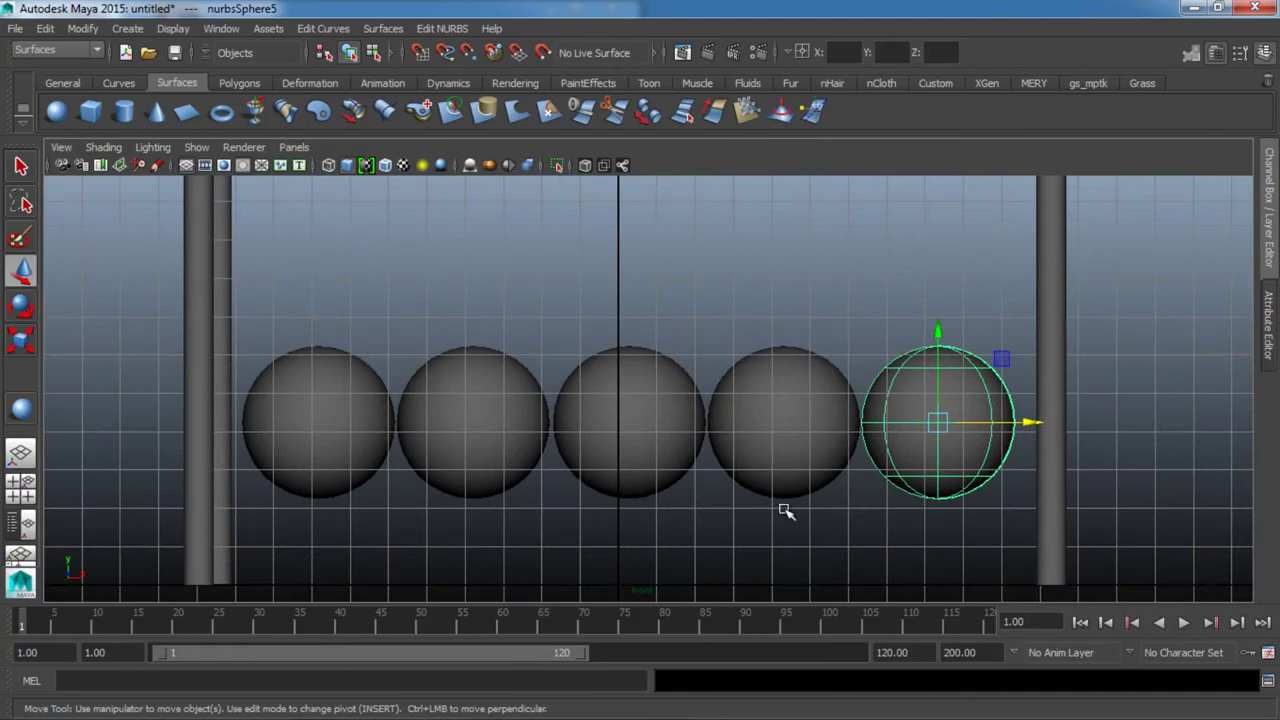
{"action": "left_click", "coordinate": [863, 549]}
{"action": "left_click_drag", "start_coordinate": [863, 549], "coordinate": [789, 546], "text": "alt"}
{"action": "key", "text": "space"}
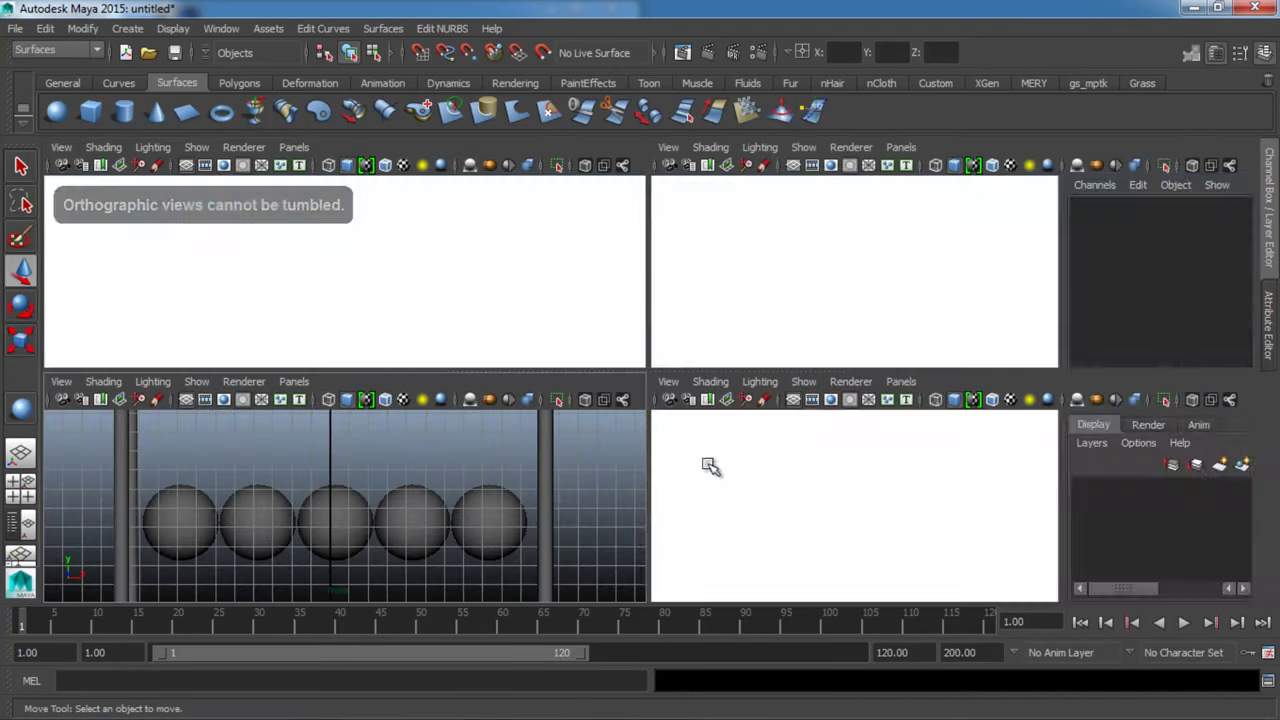
{"action": "key", "text": "space"}
{"action": "mouse_move", "coordinate": [794, 491]}
{"action": "left_mouse_down", "text": "alt"}
{"action": "mouse_move", "coordinate": [841, 411]}
{"action": "mouse_move", "coordinate": [657, 380]}
{"action": "mouse_move", "coordinate": [714, 414]}
{"action": "mouse_move", "coordinate": [686, 386]}
{"action": "mouse_move", "coordinate": [783, 530]}
{"action": "mouse_move", "coordinate": [751, 514]}
{"action": "mouse_move", "coordinate": [786, 514]}
{"action": "mouse_move", "coordinate": [731, 450]}
{"action": "left_mouse_up", "text": "alt"}
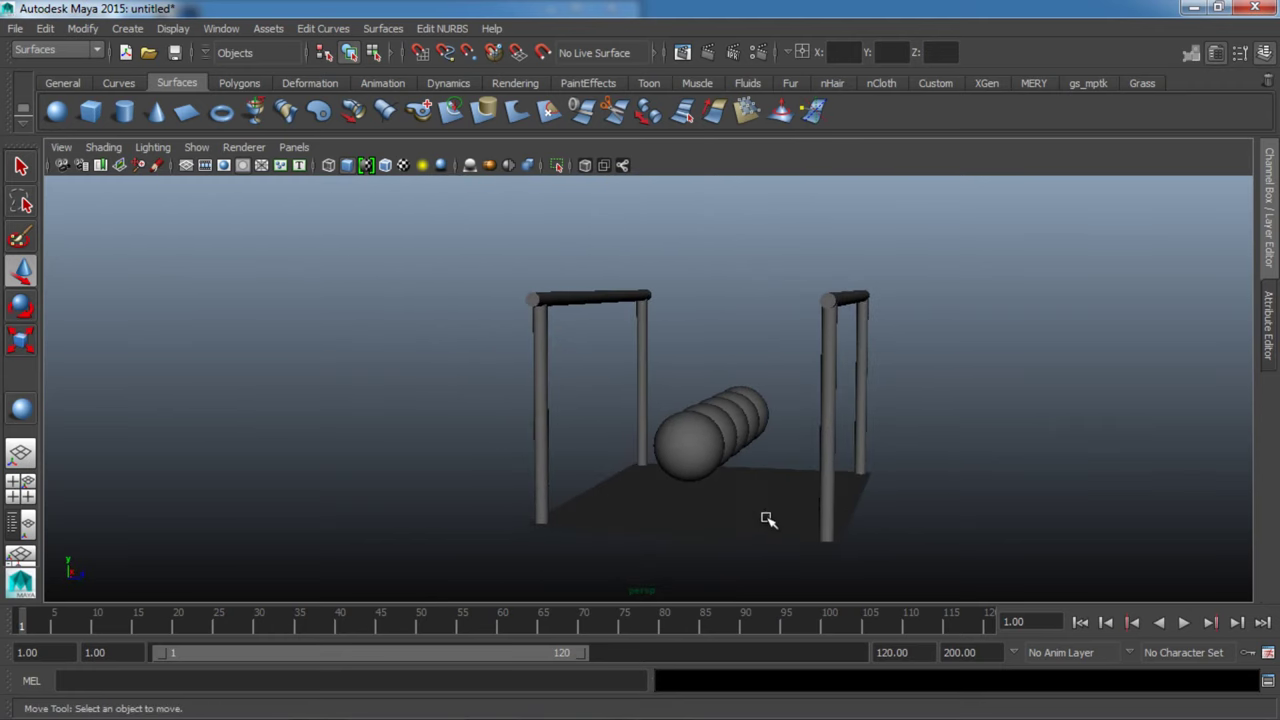
Switch to the Dynamics menu set and make the five selected spheres active rigid bodies (rigidBody1–rigidBody5).
{"action": "left_click_drag", "start_coordinate": [766, 517], "coordinate": [742, 516], "text": "alt"}
{"action": "left_click_drag", "start_coordinate": [760, 432], "coordinate": [797, 425]}
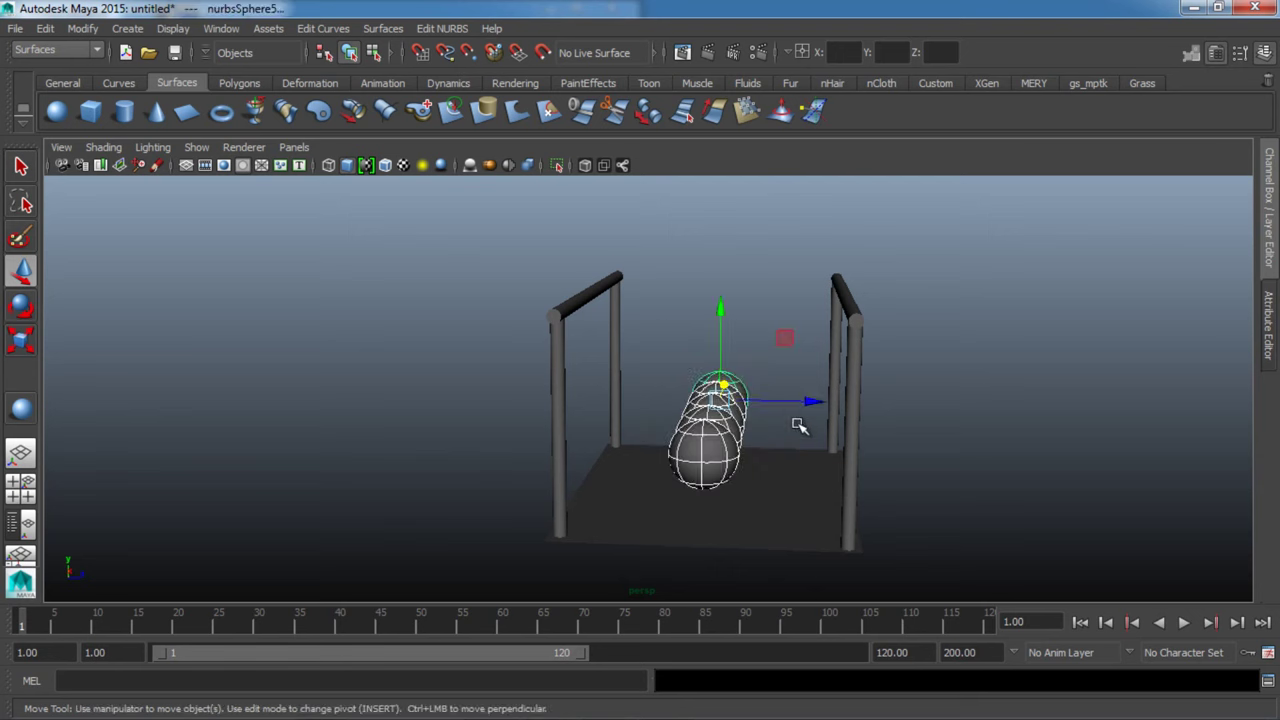
{"action": "left_click", "coordinate": [70, 52]}
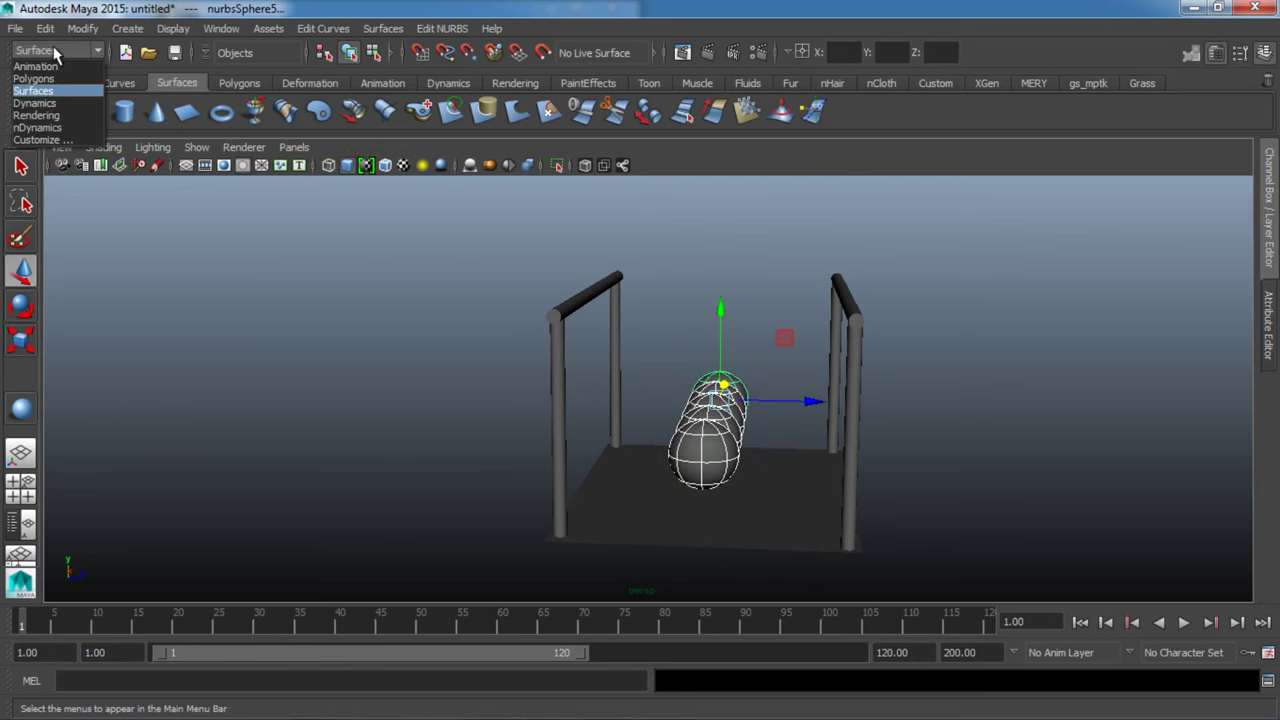
{"action": "left_click", "coordinate": [34, 103]}
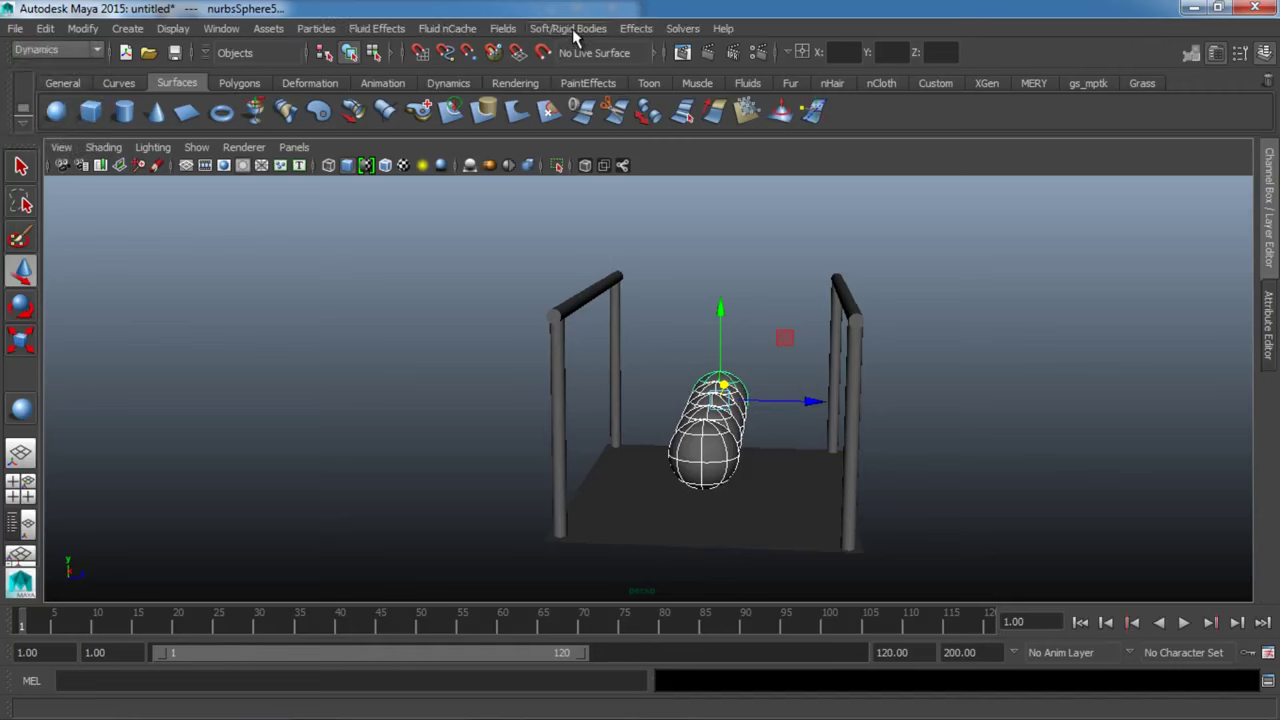
{"action": "left_click", "coordinate": [572, 29]}
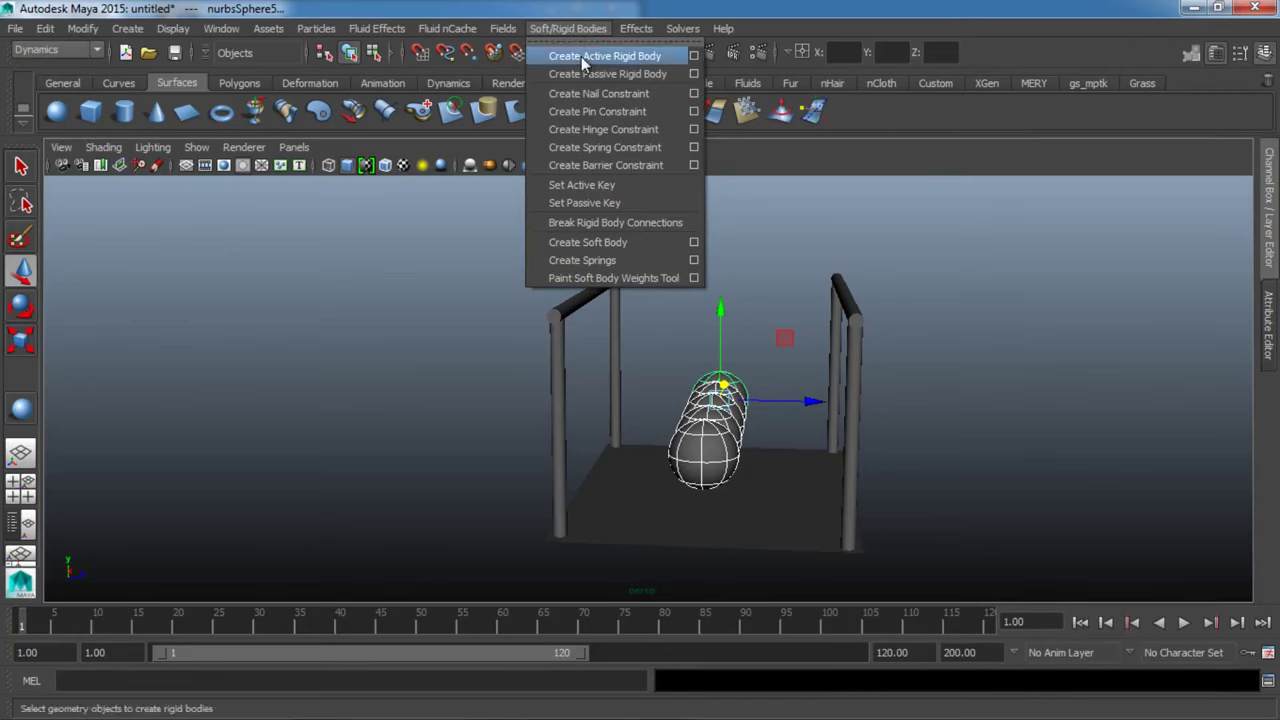
{"action": "left_click", "coordinate": [581, 56]}
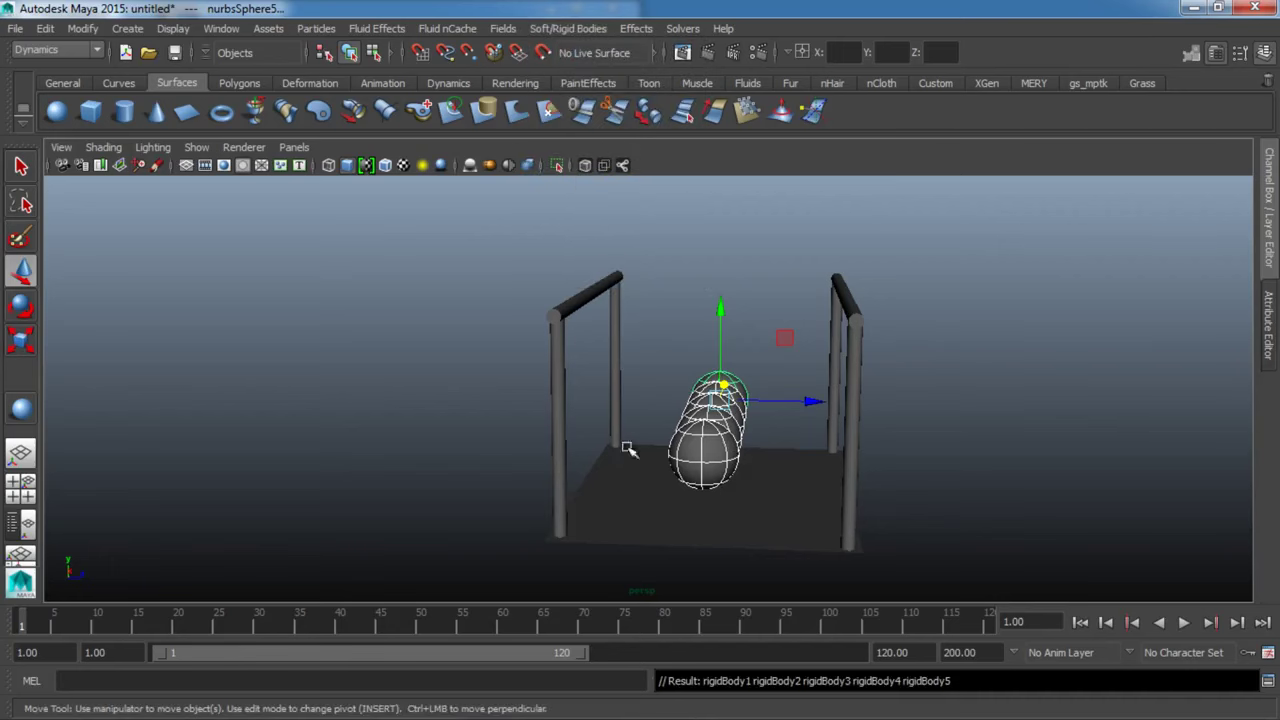
{"action": "mouse_move", "coordinate": [905, 485]}
{"action": "left_mouse_down", "text": "alt"}
{"action": "mouse_move", "coordinate": [738, 478]}
{"action": "mouse_move", "coordinate": [752, 481]}
{"action": "left_mouse_up", "text": "alt"}
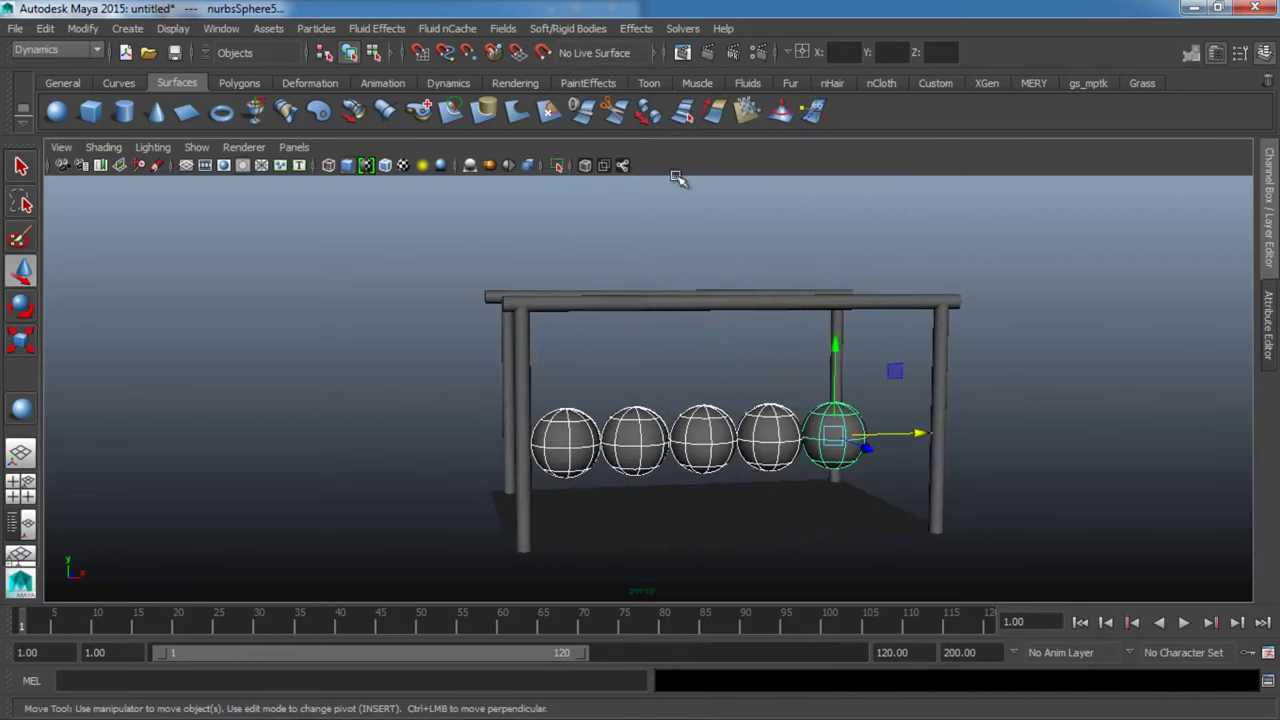
Add a gravity field to the spheres and set its magnitude to 50.
{"action": "left_click", "coordinate": [510, 30]}
{"action": "left_click", "coordinate": [525, 89]}
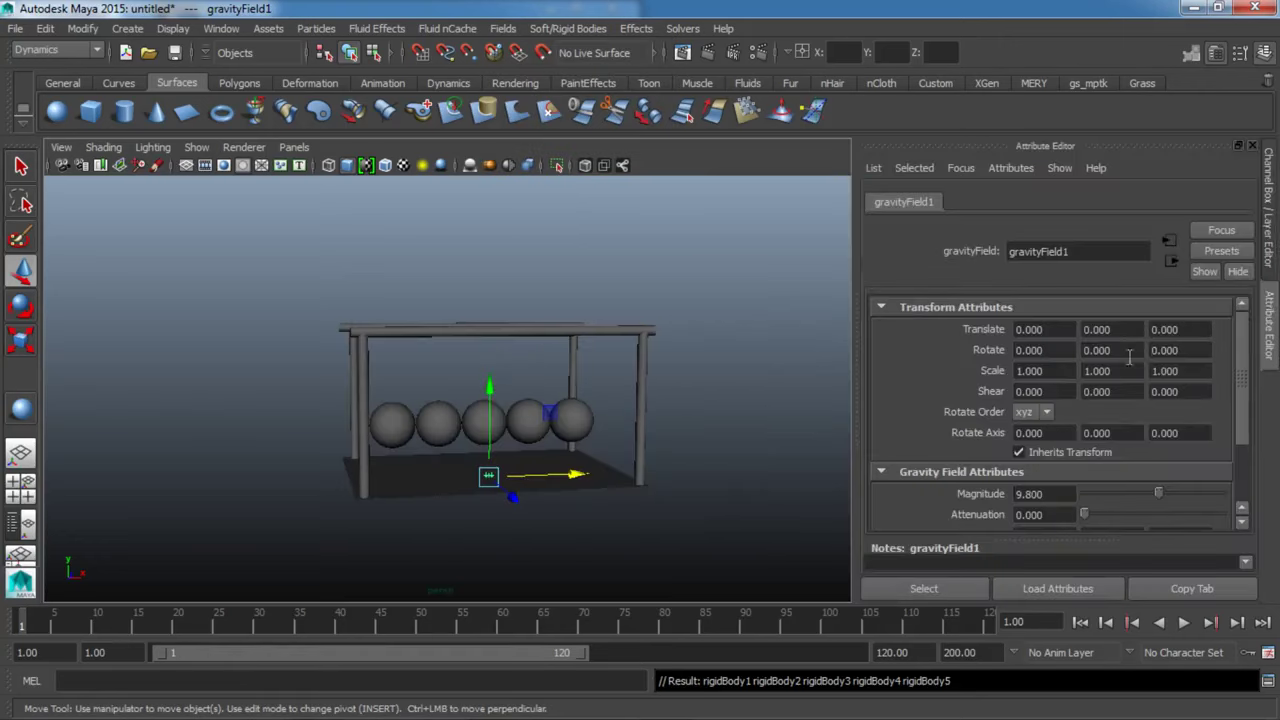
{"action": "scroll", "coordinate": [995, 390], "scroll_direction": "down", "scroll_amount": 2}
{"action": "double_click", "coordinate": [1062, 437]}
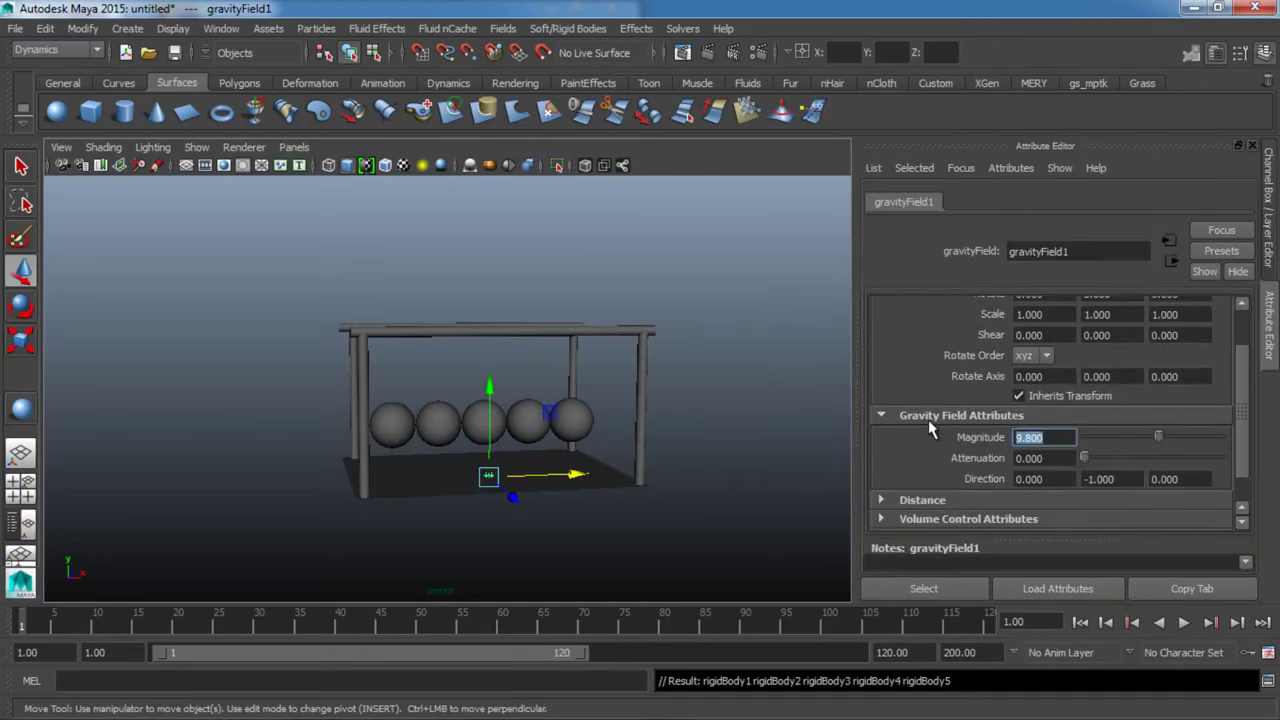
{"action": "type", "text": "50"}
{"action": "key", "text": "Return"}
{"action": "left_click", "coordinate": [1268, 362]}
Play the simulation briefly to watch the spheres fall, then stop it.
{"action": "mouse_move", "coordinate": [905, 408]}
{"action": "left_mouse_down", "text": "alt"}
{"action": "mouse_move", "coordinate": [940, 437]}
{"action": "mouse_move", "coordinate": [897, 428]}
{"action": "left_mouse_up", "text": "alt"}
{"action": "left_click_drag", "start_coordinate": [805, 457], "coordinate": [850, 420], "text": "alt"}
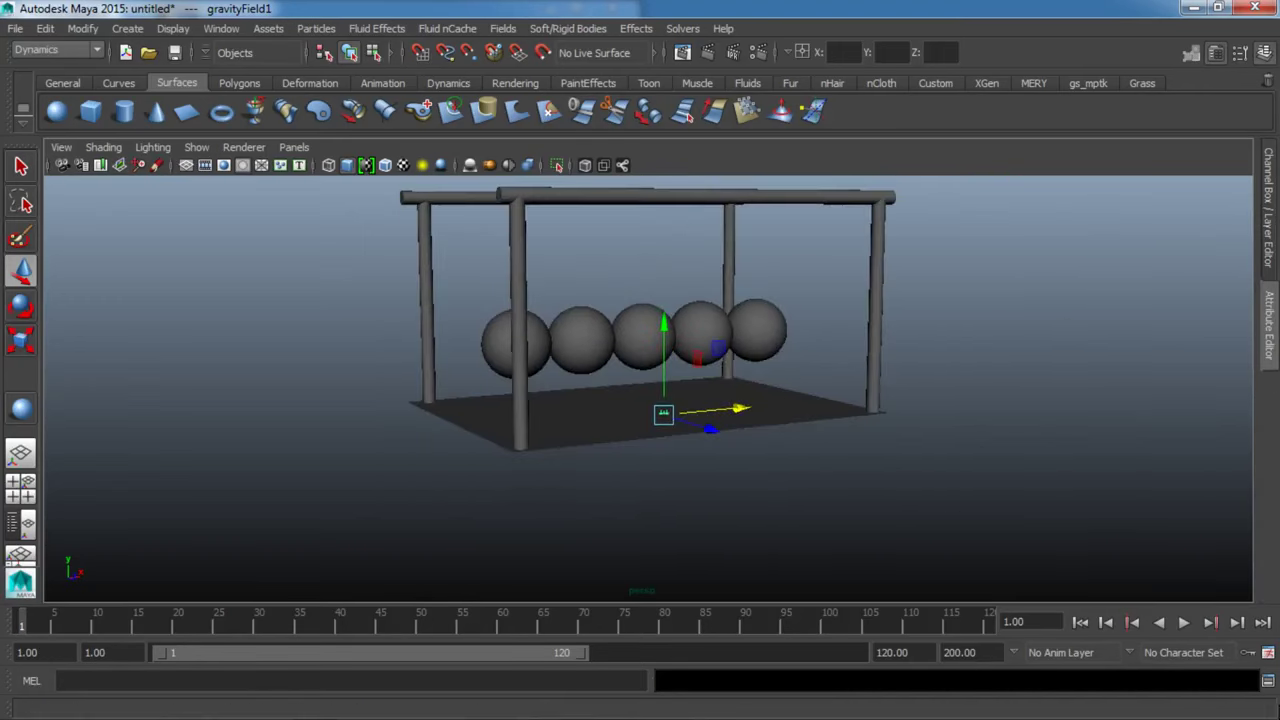
{"action": "left_click", "coordinate": [1183, 622]}
{"action": "left_click", "coordinate": [1183, 622]}
{"action": "key", "text": "w"}
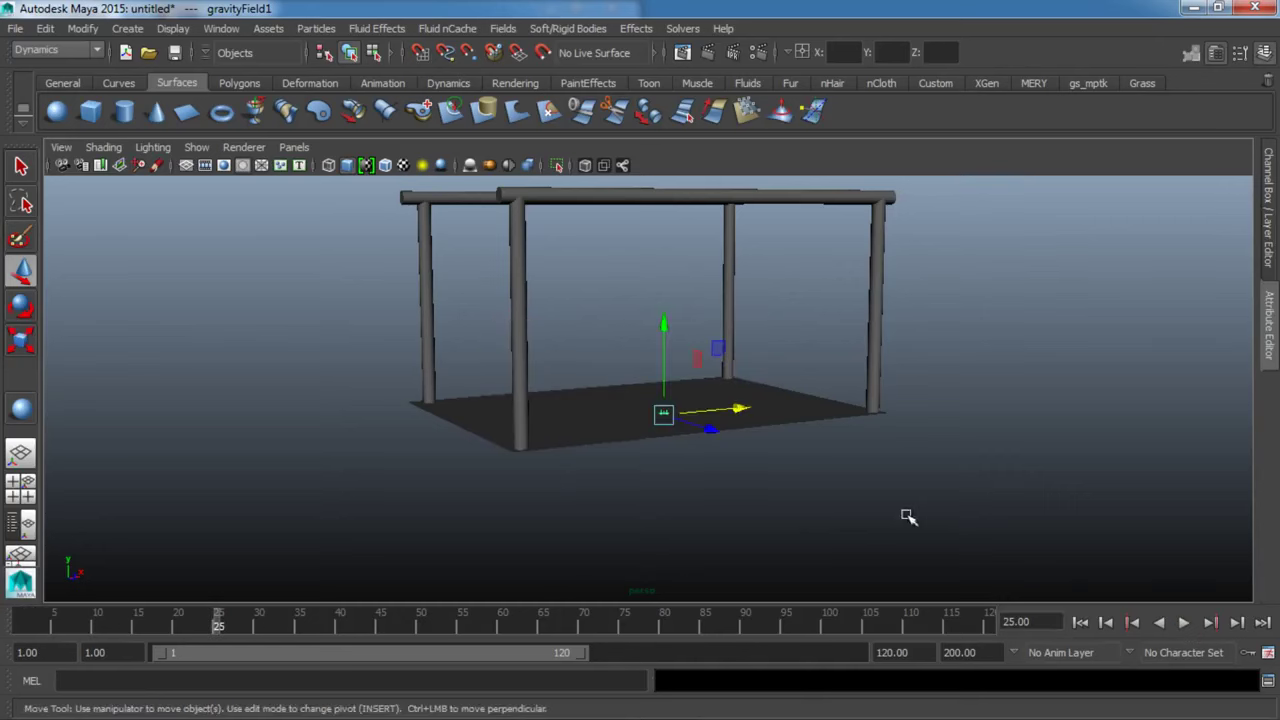
{"action": "right_click_drag", "start_coordinate": [903, 517], "coordinate": [137, 451], "text": "alt"}
{"action": "right_click_drag", "start_coordinate": [606, 480], "coordinate": [885, 482], "text": "alt"}
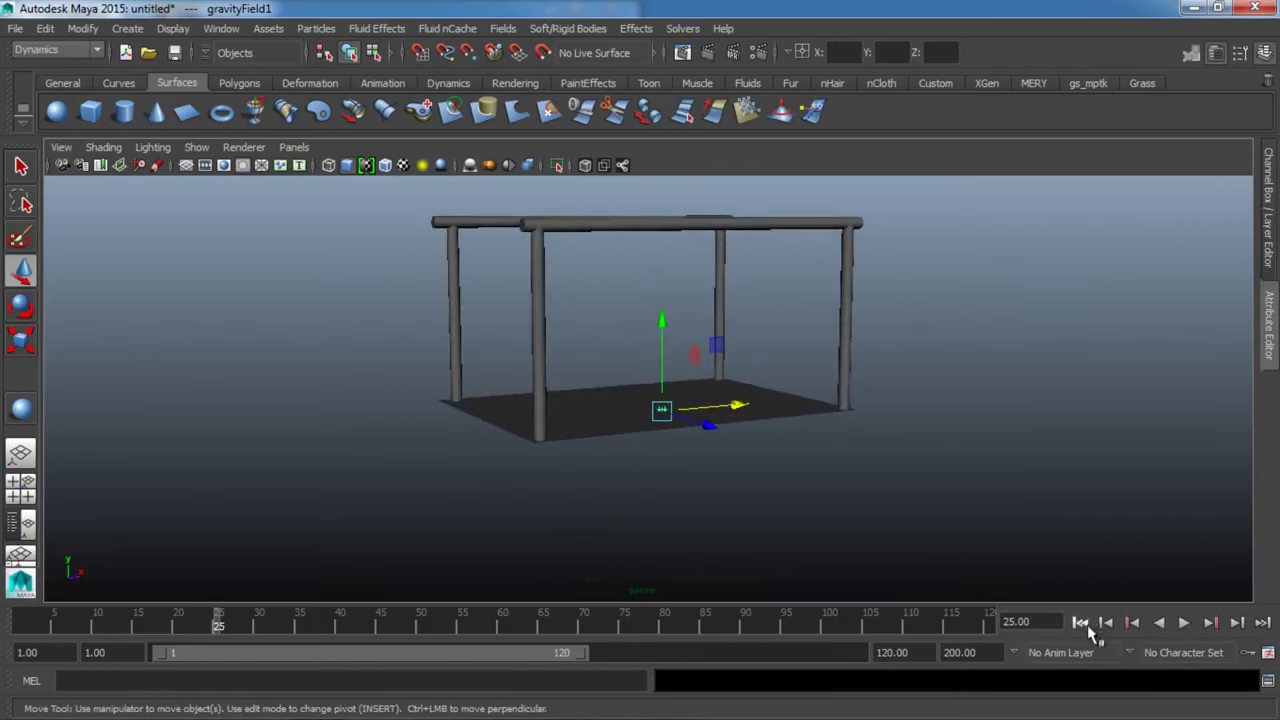
Replay the drop from frame 1, stop it, and rewind back to the first frame.
{"action": "left_click", "coordinate": [1080, 622]}
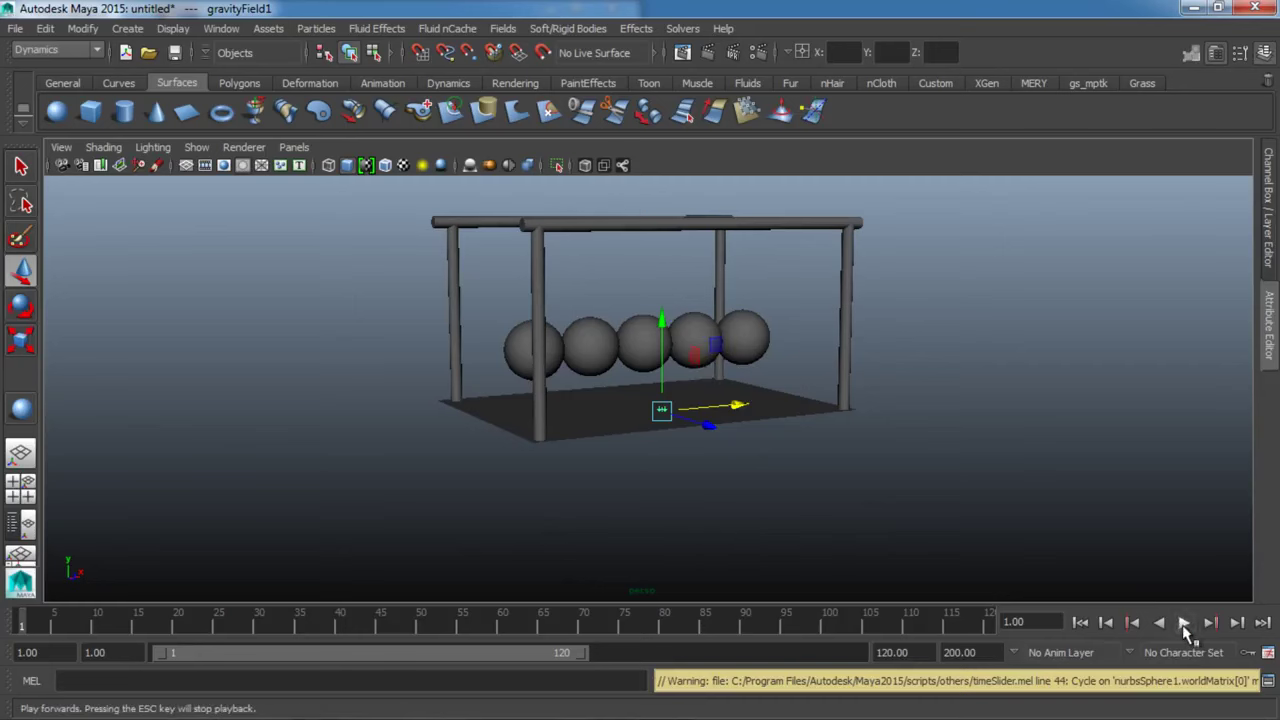
{"action": "left_click", "coordinate": [1183, 622]}
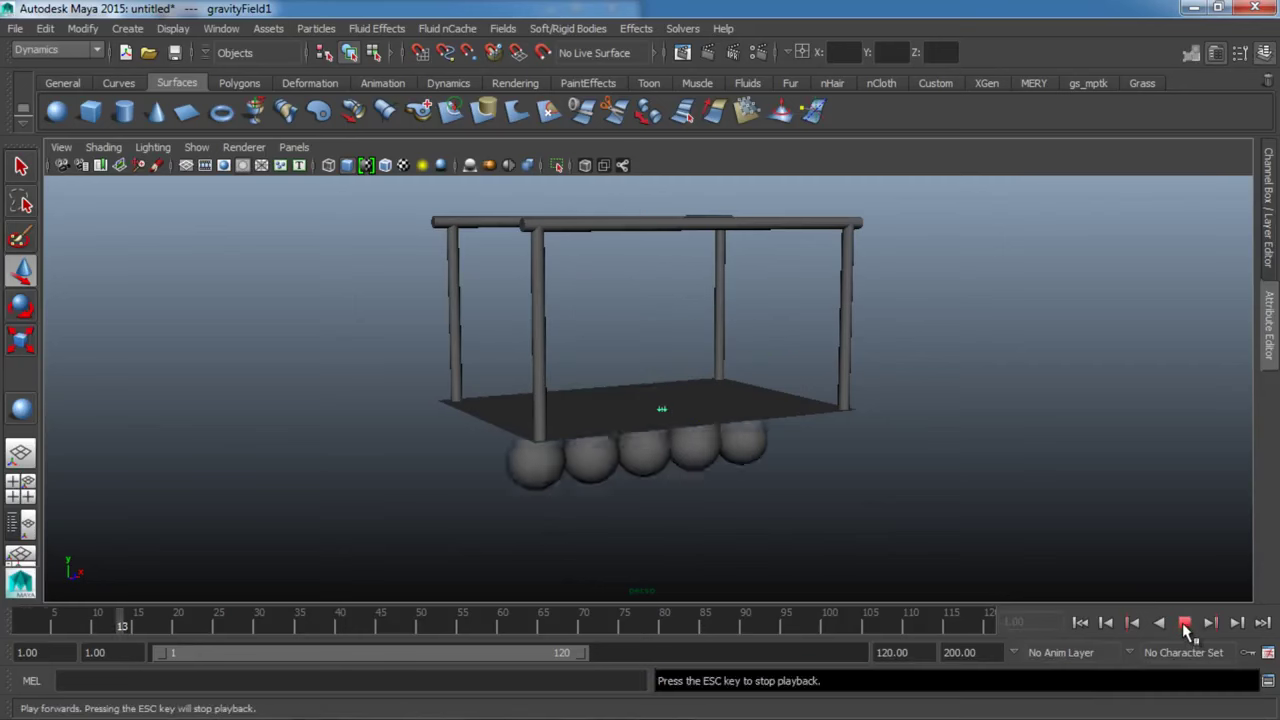
{"action": "left_click", "coordinate": [1183, 622]}
{"action": "left_click", "coordinate": [1080, 622]}
{"action": "left_click_drag", "start_coordinate": [987, 501], "coordinate": [760, 551], "text": "alt"}
{"action": "right_click_drag", "start_coordinate": [760, 551], "coordinate": [829, 486], "text": "alt"}
{"action": "middle_click_drag", "start_coordinate": [829, 486], "coordinate": [707, 464], "text": "alt"}
{"action": "mouse_move", "coordinate": [707, 464]}
{"action": "left_mouse_down", "text": "alt"}
{"action": "mouse_move", "coordinate": [660, 514]}
{"action": "mouse_move", "coordinate": [571, 503]}
{"action": "mouse_move", "coordinate": [508, 453]}
{"action": "left_mouse_up", "text": "alt"}
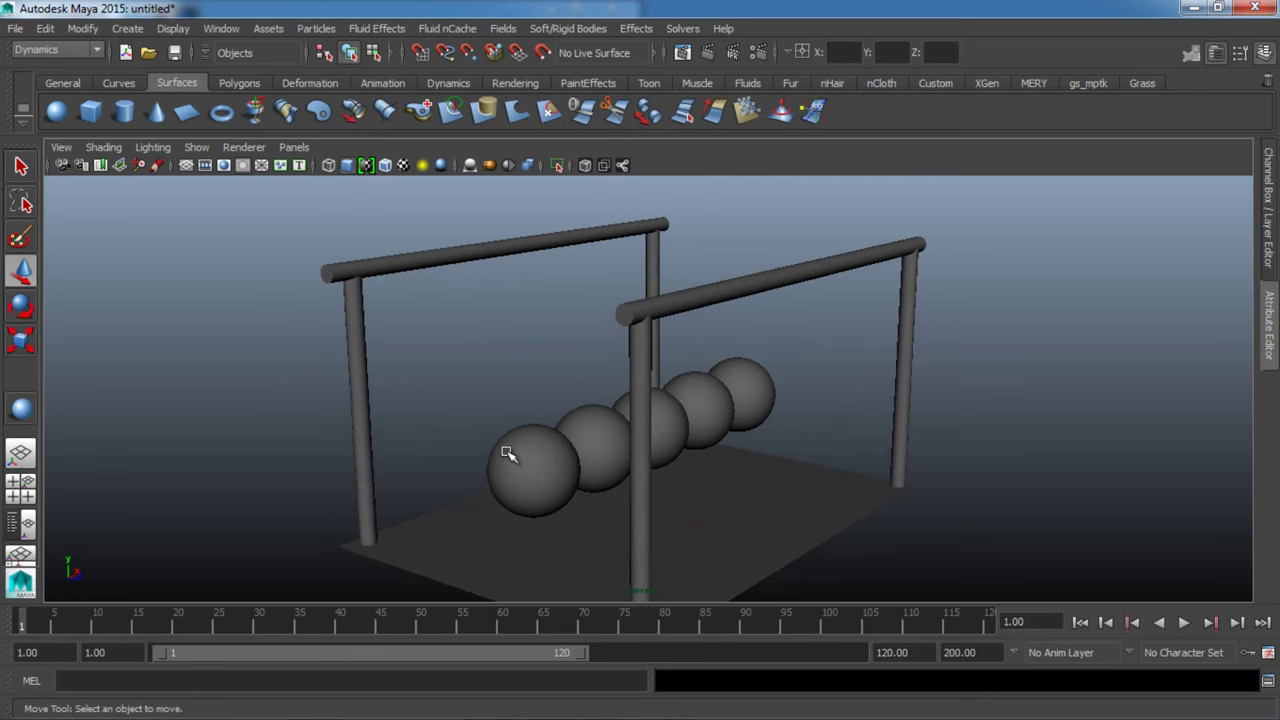
Add a nail constraint to the front sphere.
{"action": "left_click", "coordinate": [398, 254]}
{"action": "left_click", "coordinate": [689, 286]}
{"action": "mouse_move", "coordinate": [700, 292]}
{"action": "left_mouse_down", "text": "alt"}
{"action": "mouse_move", "coordinate": [726, 366]}
{"action": "mouse_move", "coordinate": [686, 366]}
{"action": "mouse_move", "coordinate": [738, 378]}
{"action": "left_mouse_up", "text": "alt"}
{"action": "left_click", "coordinate": [963, 360]}
{"action": "left_click_drag", "start_coordinate": [963, 360], "coordinate": [757, 390], "text": "alt"}
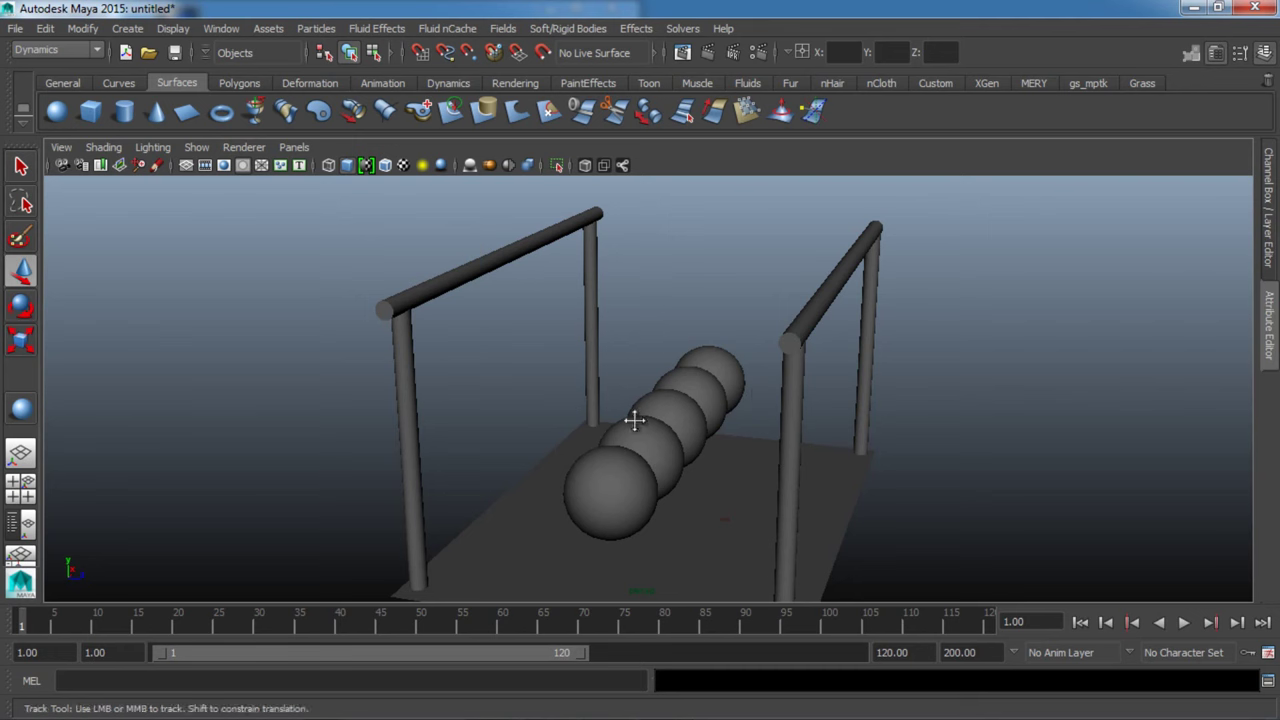
{"action": "mouse_move", "coordinate": [632, 423]}
{"action": "left_mouse_down", "text": "alt"}
{"action": "mouse_move", "coordinate": [651, 414]}
{"action": "mouse_move", "coordinate": [614, 457]}
{"action": "left_mouse_up", "text": "alt"}
{"action": "left_click", "coordinate": [614, 457]}
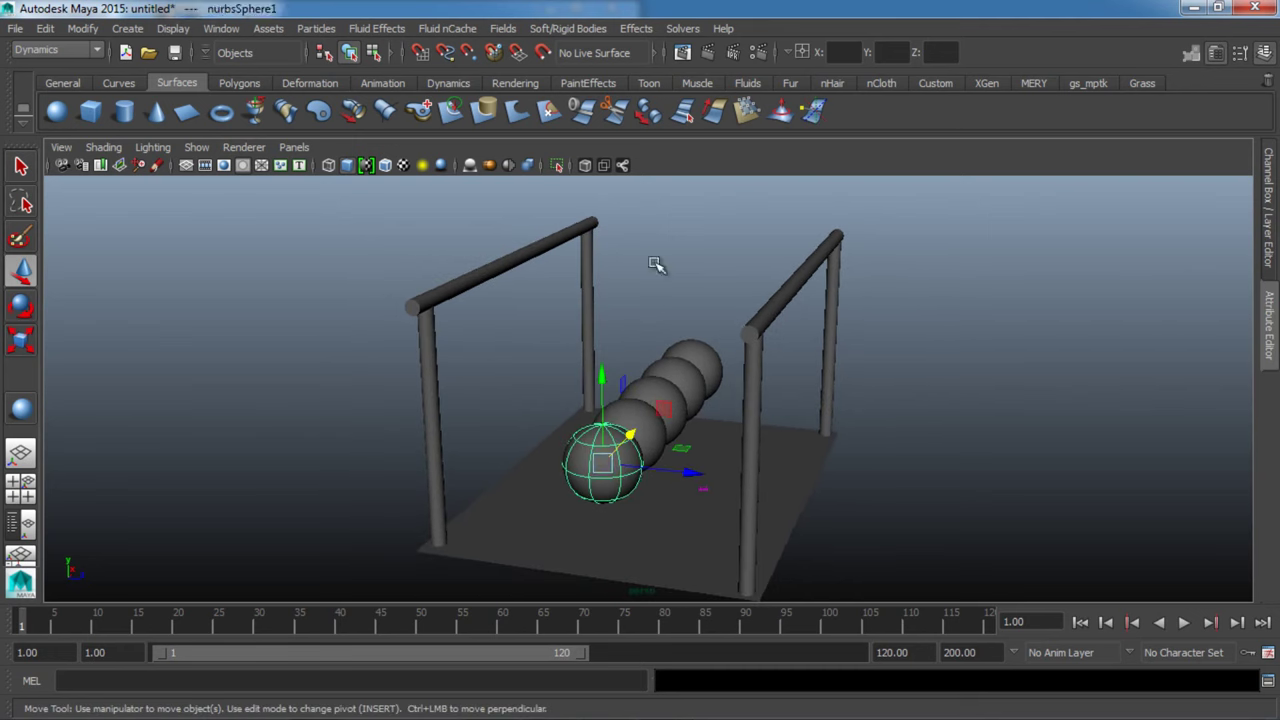
{"action": "key", "text": "q"}
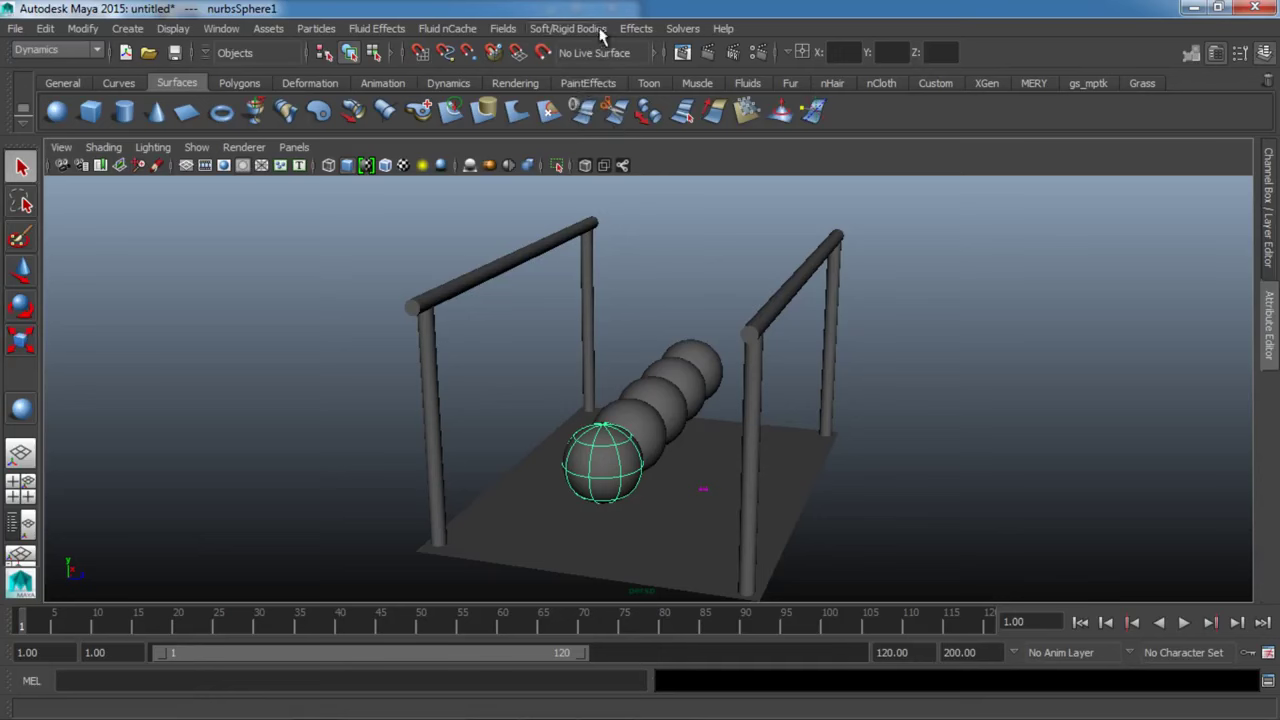
{"action": "left_click", "coordinate": [557, 30]}
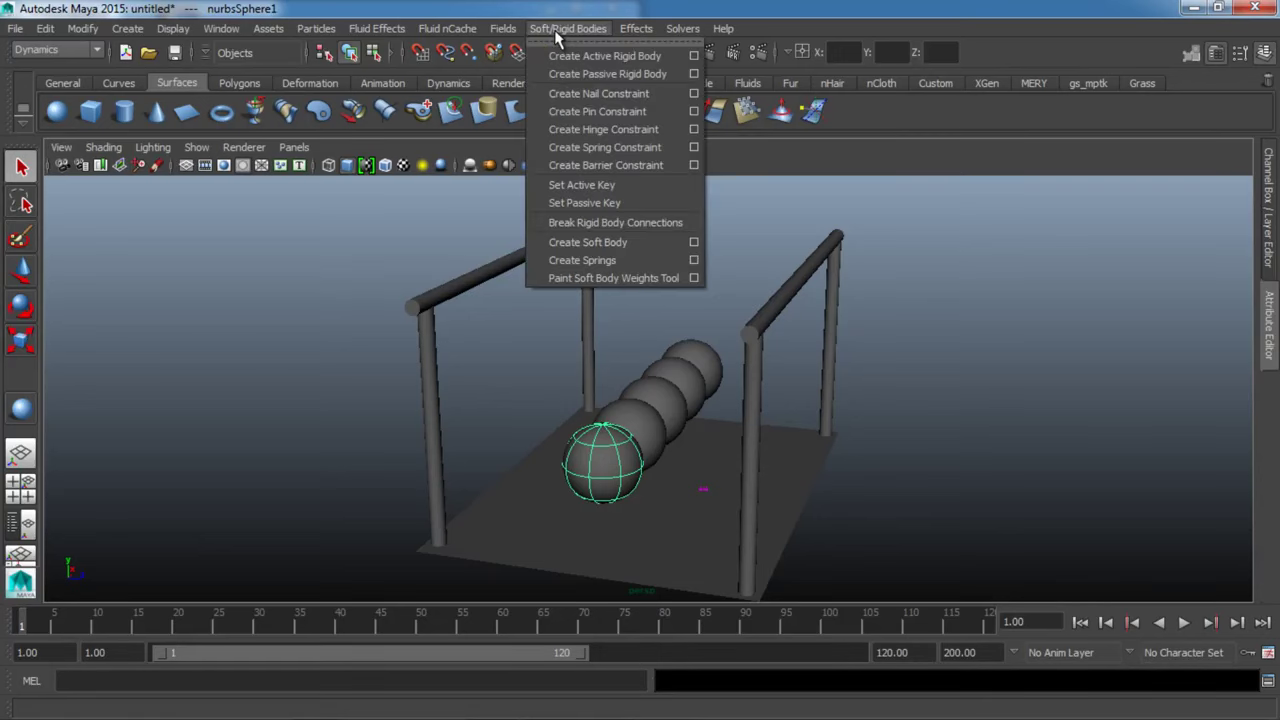
{"action": "left_click", "coordinate": [594, 99]}
Move the front sphere's nail anchor up onto the left top bar.
{"action": "key", "text": "w"}
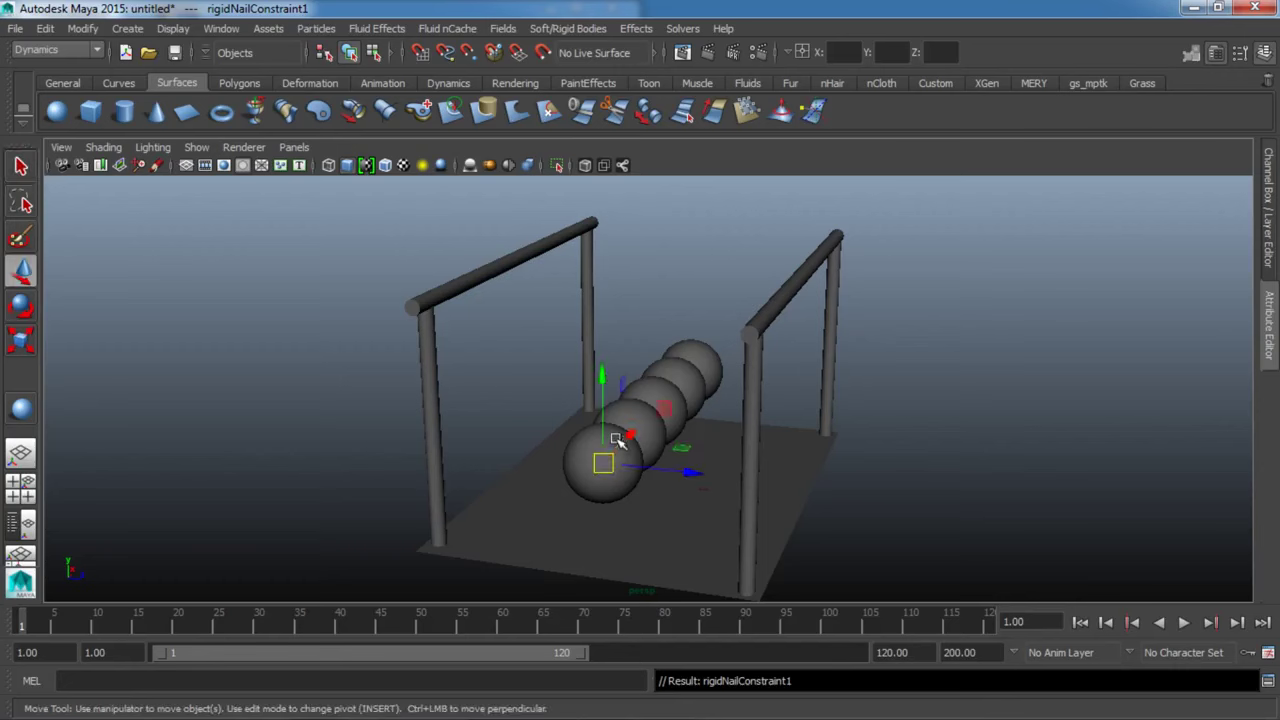
{"action": "left_click_drag", "start_coordinate": [606, 378], "coordinate": [594, 176]}
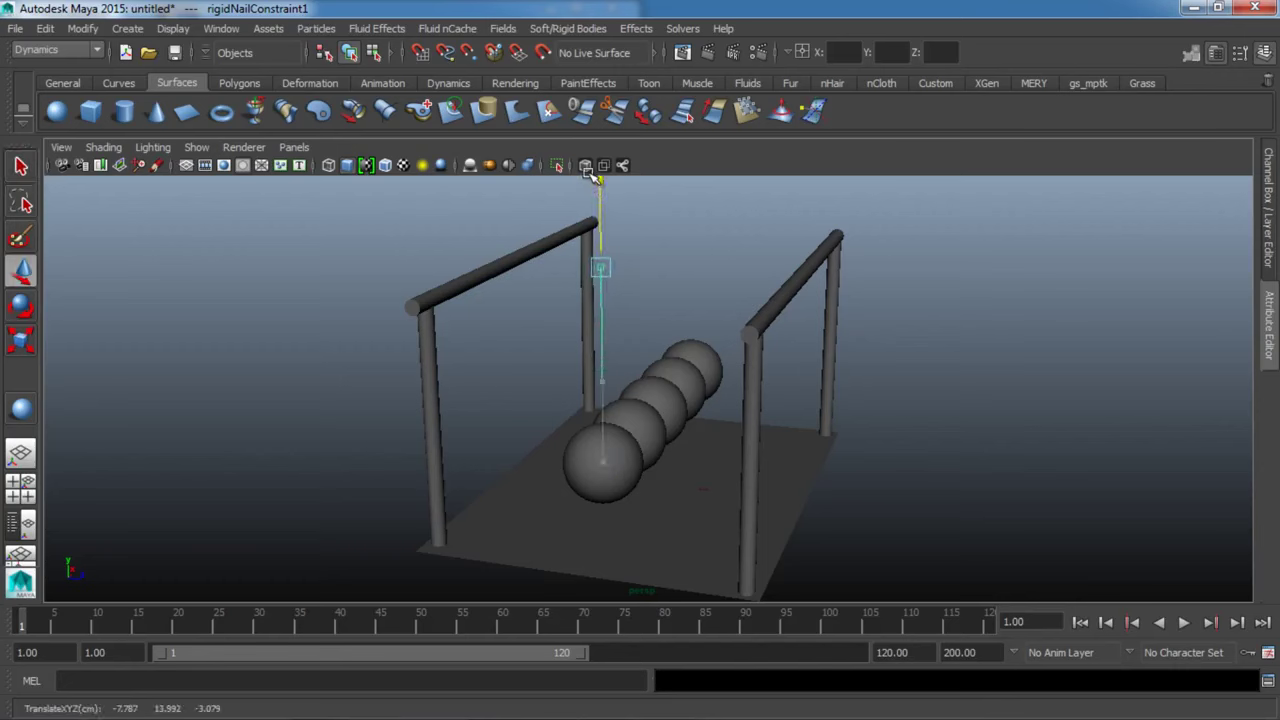
{"action": "mouse_move", "coordinate": [694, 291]}
{"action": "left_mouse_down"}
{"action": "mouse_move", "coordinate": [565, 278]}
{"action": "mouse_move", "coordinate": [534, 302]}
{"action": "left_mouse_up"}
{"action": "left_click_drag", "start_coordinate": [471, 408], "coordinate": [508, 286], "text": "alt"}
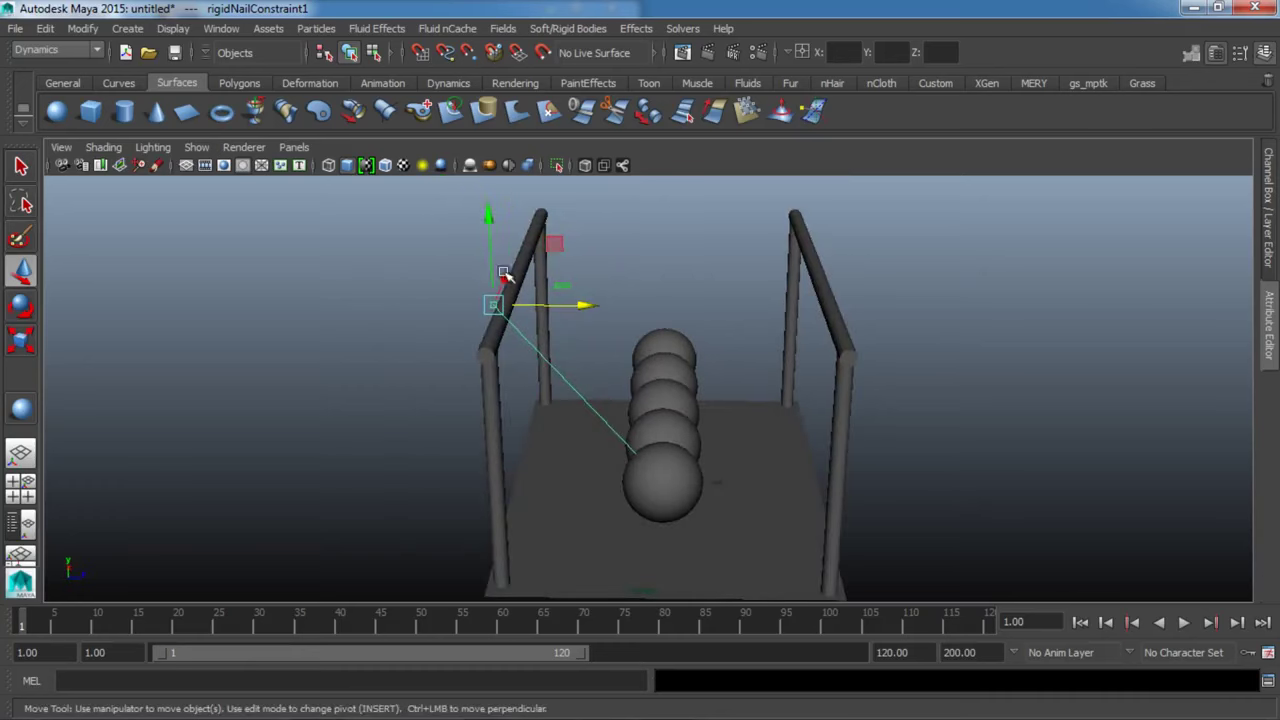
{"action": "left_click_drag", "start_coordinate": [490, 226], "coordinate": [491, 223]}
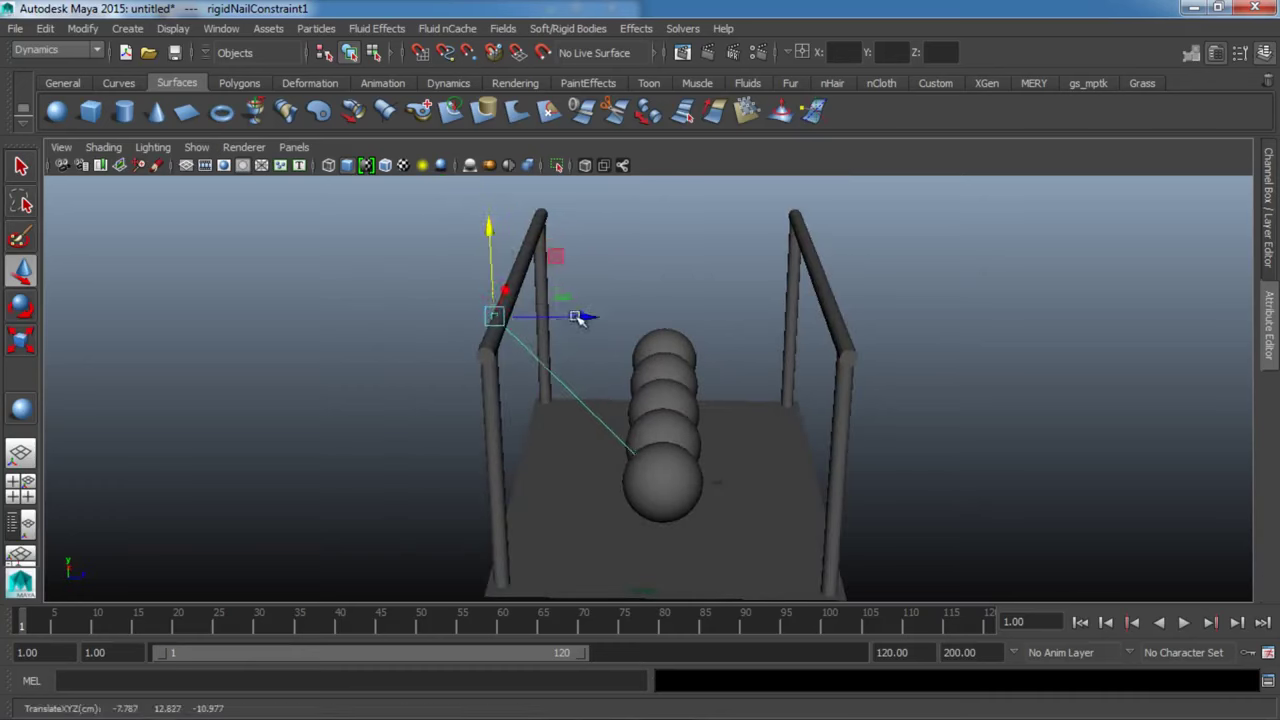
{"action": "left_click_drag", "start_coordinate": [584, 312], "coordinate": [587, 317]}
{"action": "left_click_drag", "start_coordinate": [497, 224], "coordinate": [497, 240]}
Add a second nail constraint to the front sphere and move its anchor onto the right bar.
{"action": "left_click", "coordinate": [655, 498]}
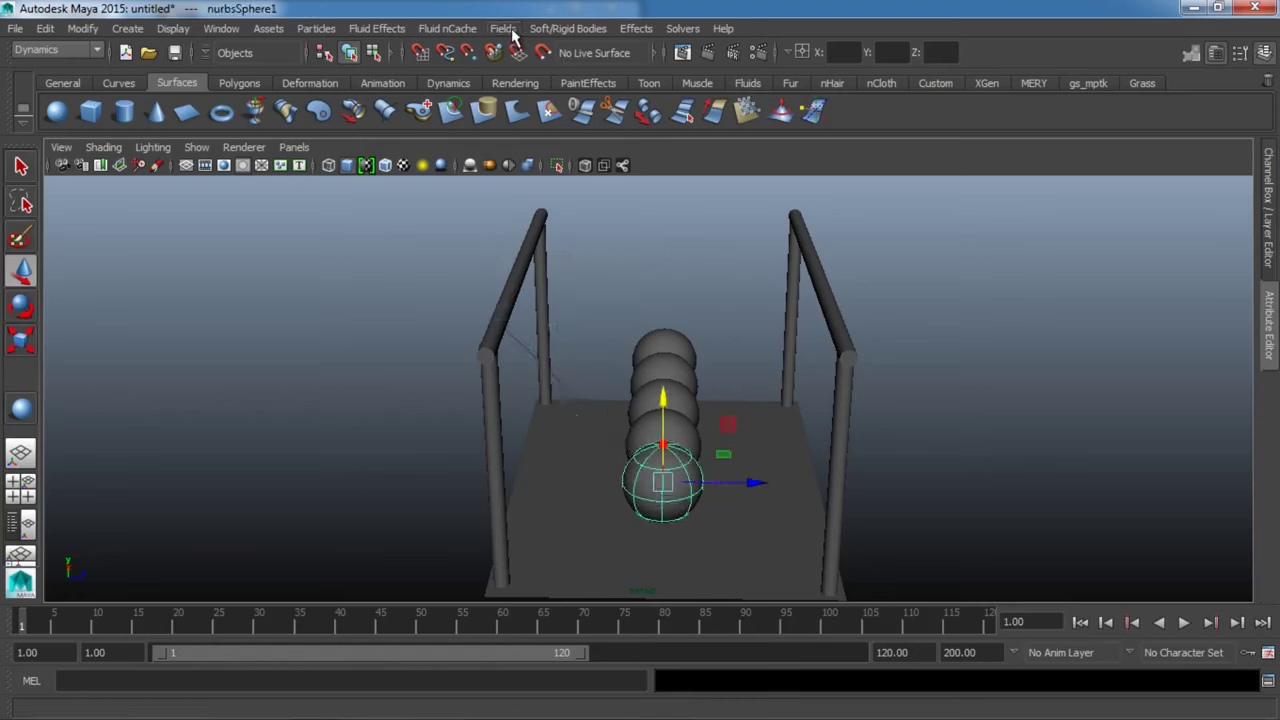
{"action": "left_click", "coordinate": [549, 29]}
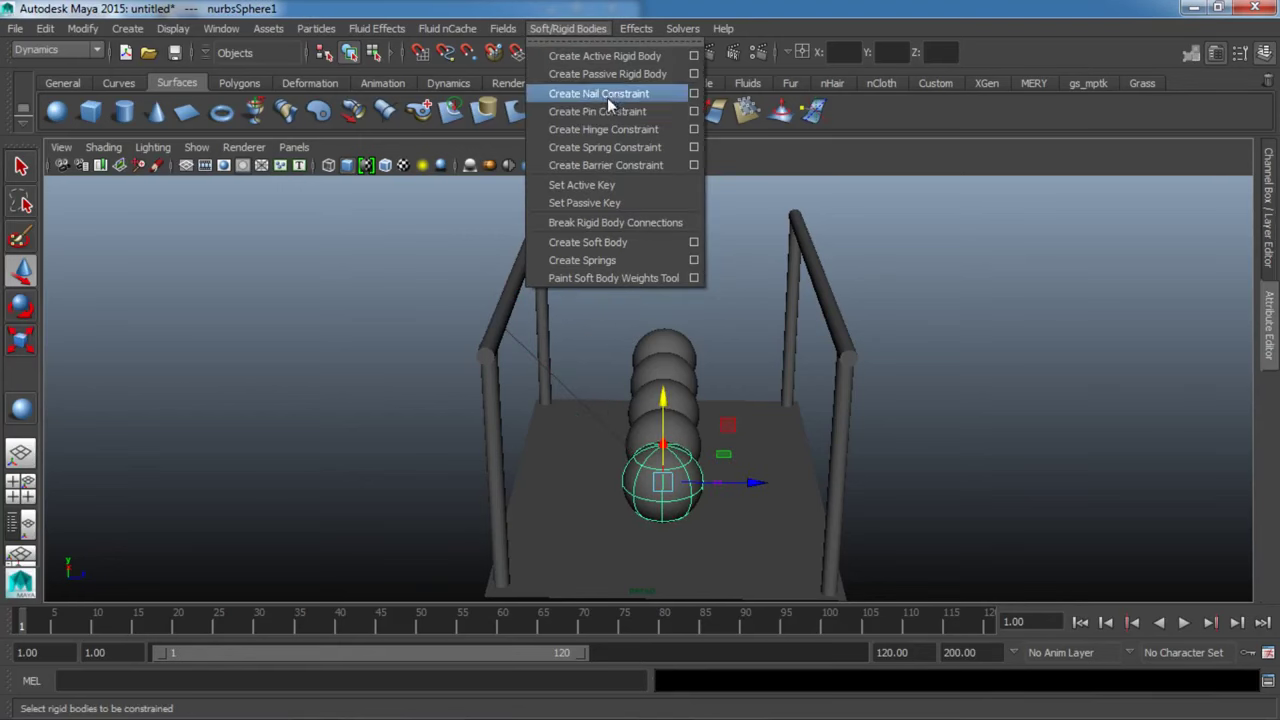
{"action": "left_click", "coordinate": [607, 94]}
{"action": "left_click_drag", "start_coordinate": [660, 388], "coordinate": [650, 222]}
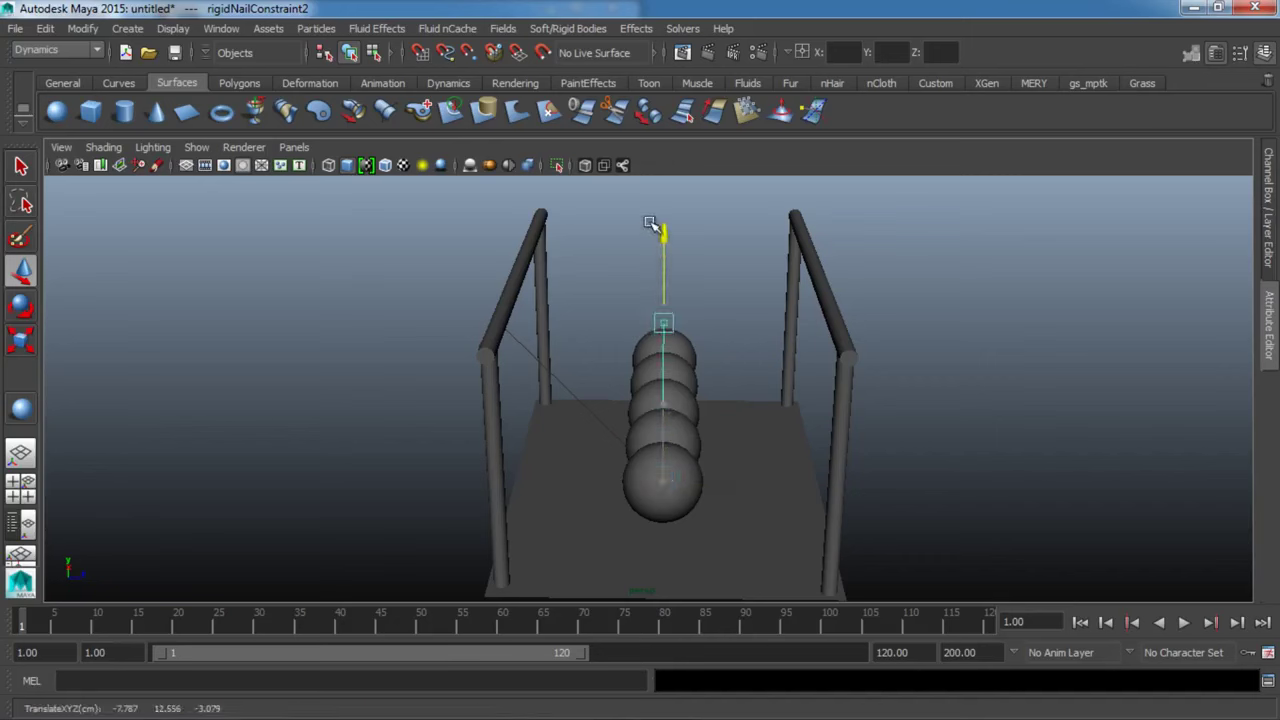
{"action": "left_click_drag", "start_coordinate": [755, 322], "coordinate": [923, 347]}
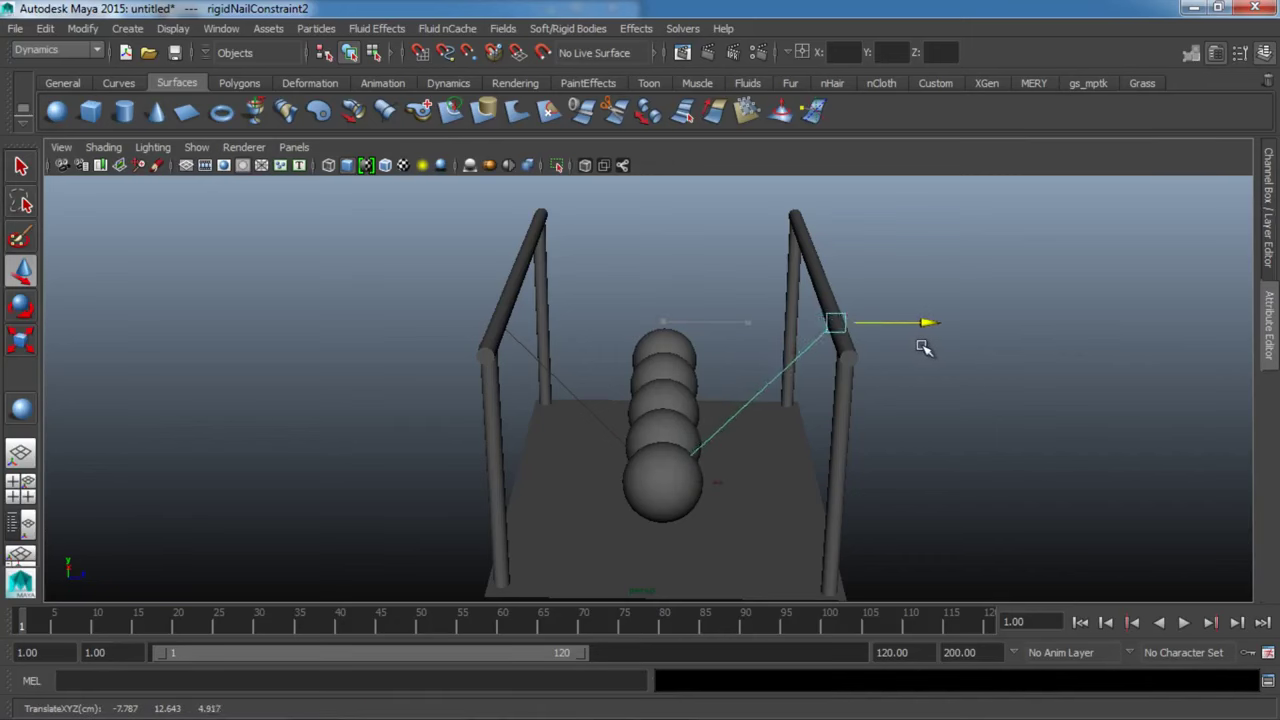
Nail the second sphere to the left bar.
{"action": "left_click", "coordinate": [651, 430]}
{"action": "left_click", "coordinate": [567, 29]}
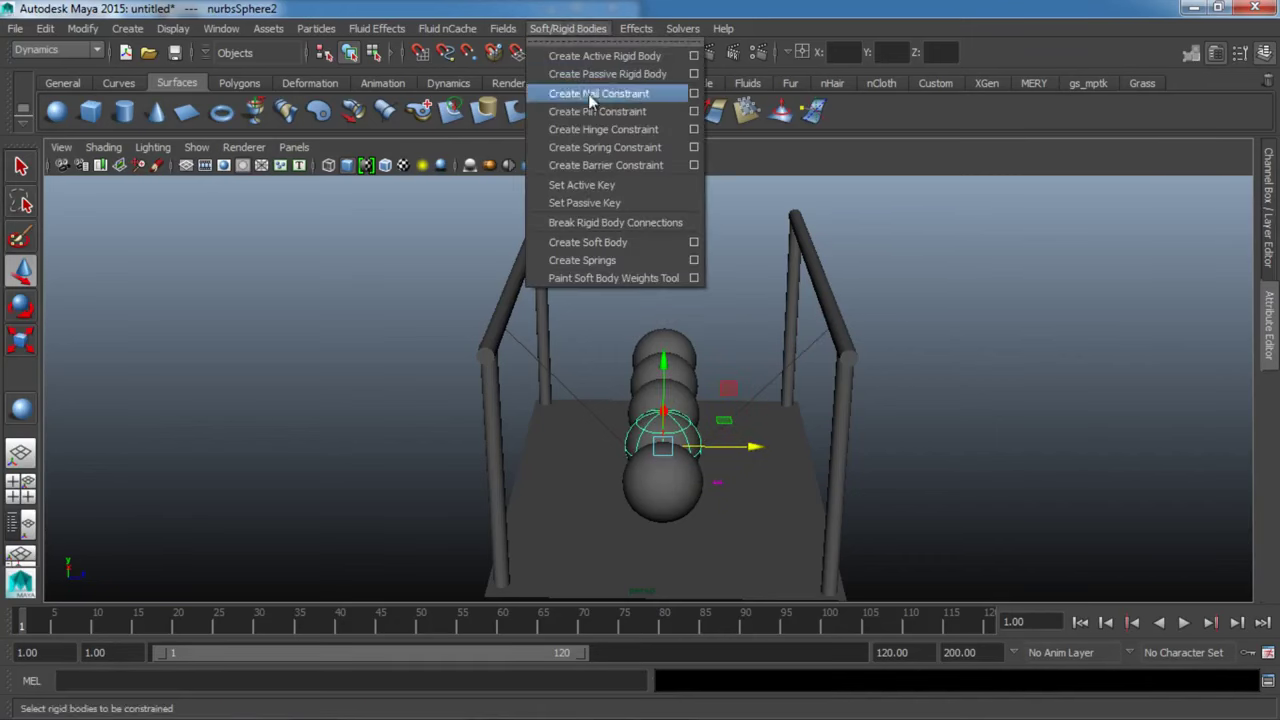
{"action": "left_click", "coordinate": [591, 97]}
{"action": "mouse_move", "coordinate": [665, 358]}
{"action": "left_mouse_down"}
{"action": "mouse_move", "coordinate": [663, 214]}
{"action": "mouse_move", "coordinate": [663, 298]}
{"action": "left_mouse_up"}
{"action": "mouse_move", "coordinate": [752, 300]}
{"action": "left_mouse_down"}
{"action": "mouse_move", "coordinate": [580, 298]}
{"action": "mouse_move", "coordinate": [602, 298]}
{"action": "left_mouse_up"}
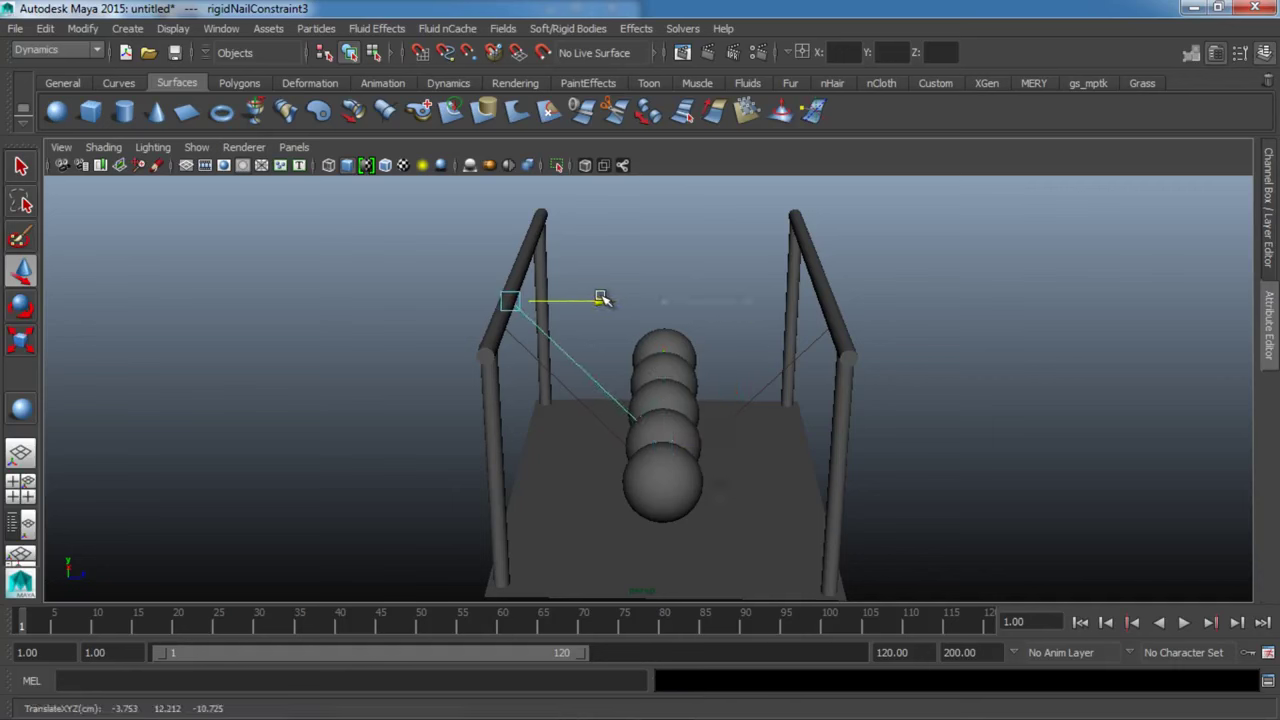
Nail the next sphere with its anchor raised onto the right bar.
{"action": "left_click", "coordinate": [679, 430]}
{"action": "left_click", "coordinate": [567, 28]}
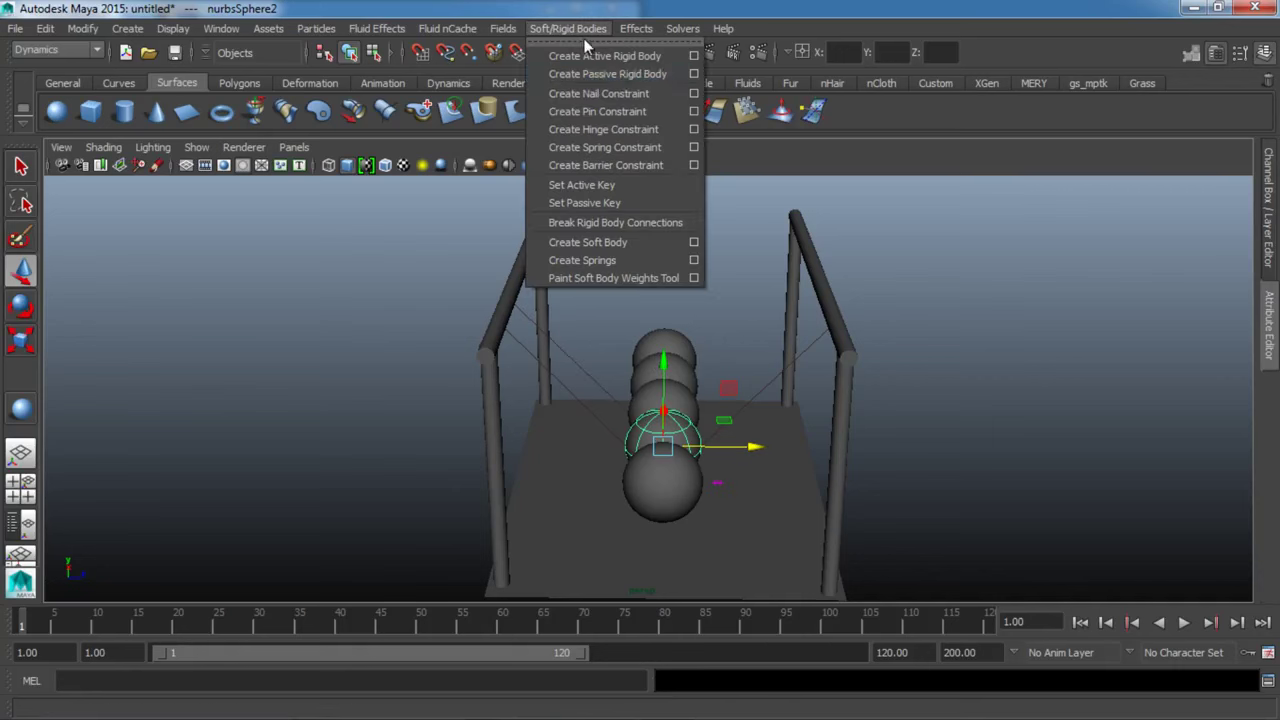
{"action": "left_click", "coordinate": [600, 95]}
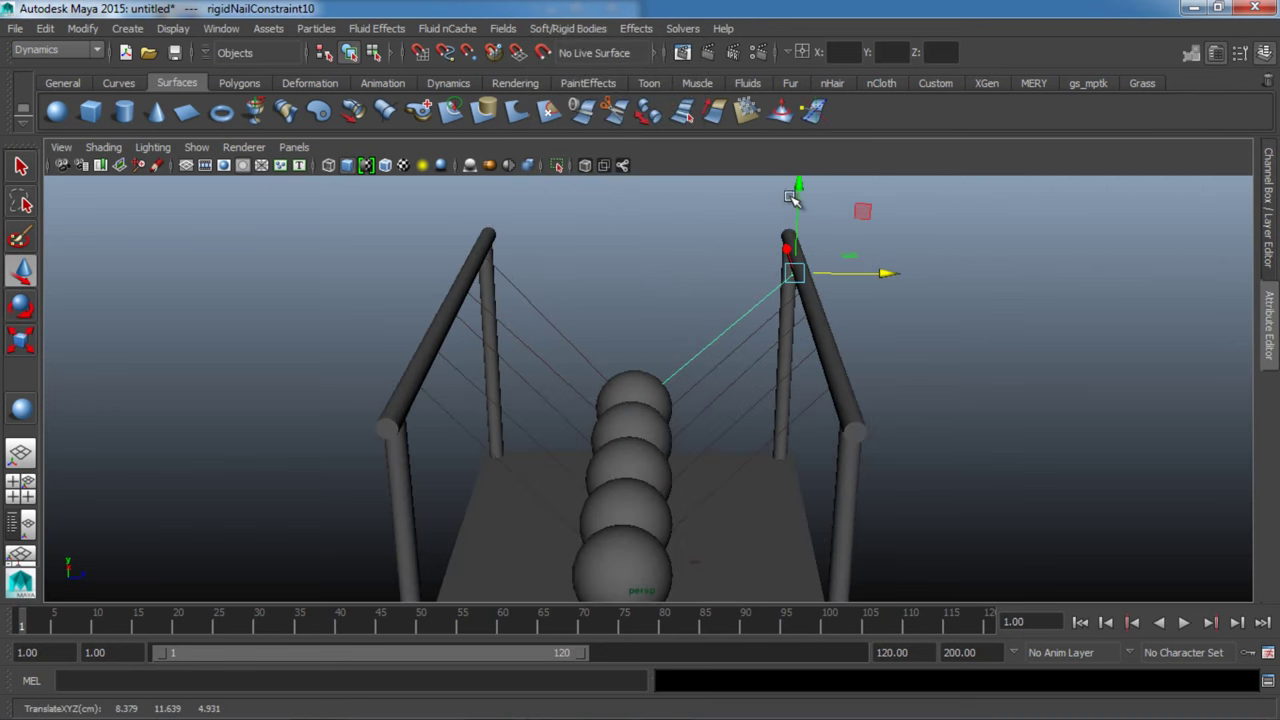
{"action": "left_click_drag", "start_coordinate": [797, 194], "coordinate": [798, 176]}
{"action": "left_click", "coordinate": [943, 374]}
{"action": "mouse_move", "coordinate": [943, 374]}
{"action": "left_mouse_down", "text": "alt"}
{"action": "mouse_move", "coordinate": [423, 386]}
{"action": "mouse_move", "coordinate": [563, 406]}
{"action": "mouse_move", "coordinate": [941, 377]}
{"action": "mouse_move", "coordinate": [831, 406]}
{"action": "mouse_move", "coordinate": [889, 403]}
{"action": "mouse_move", "coordinate": [801, 401]}
{"action": "left_mouse_up", "text": "alt"}
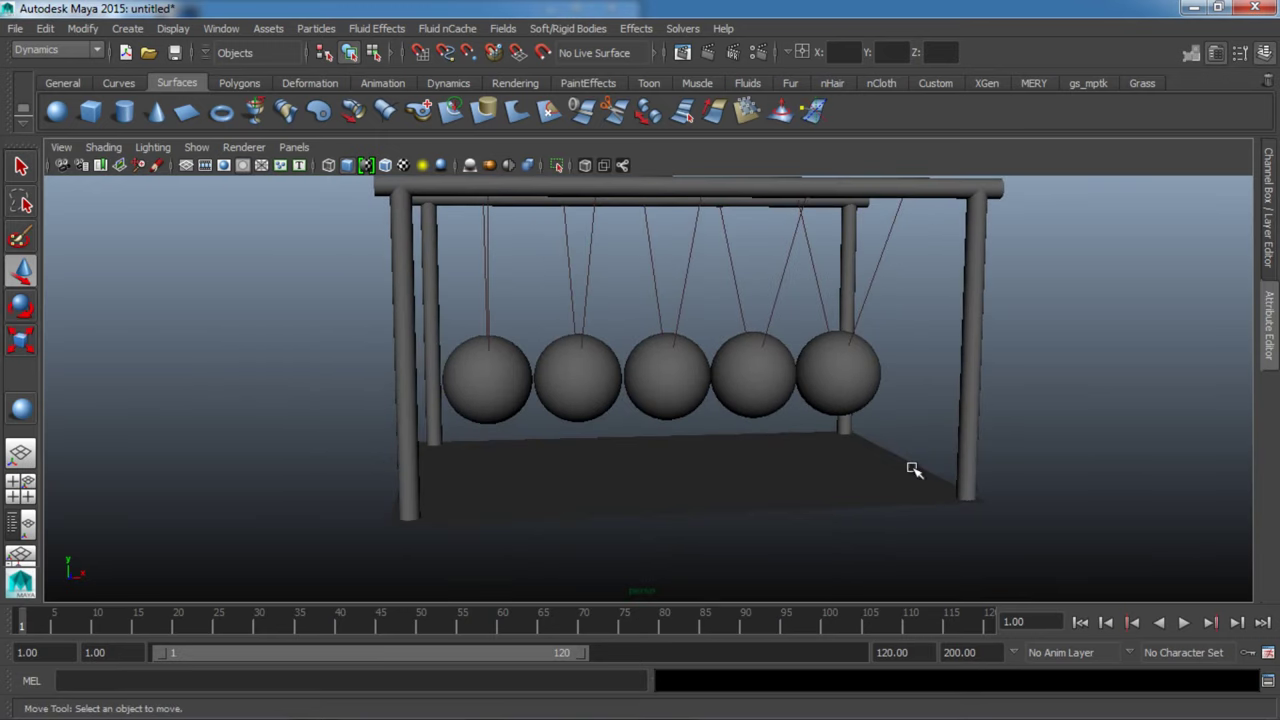
Play to frame 90 and check from the side that the spheres hang steadily on their strings.
{"action": "left_click", "coordinate": [1184, 622]}
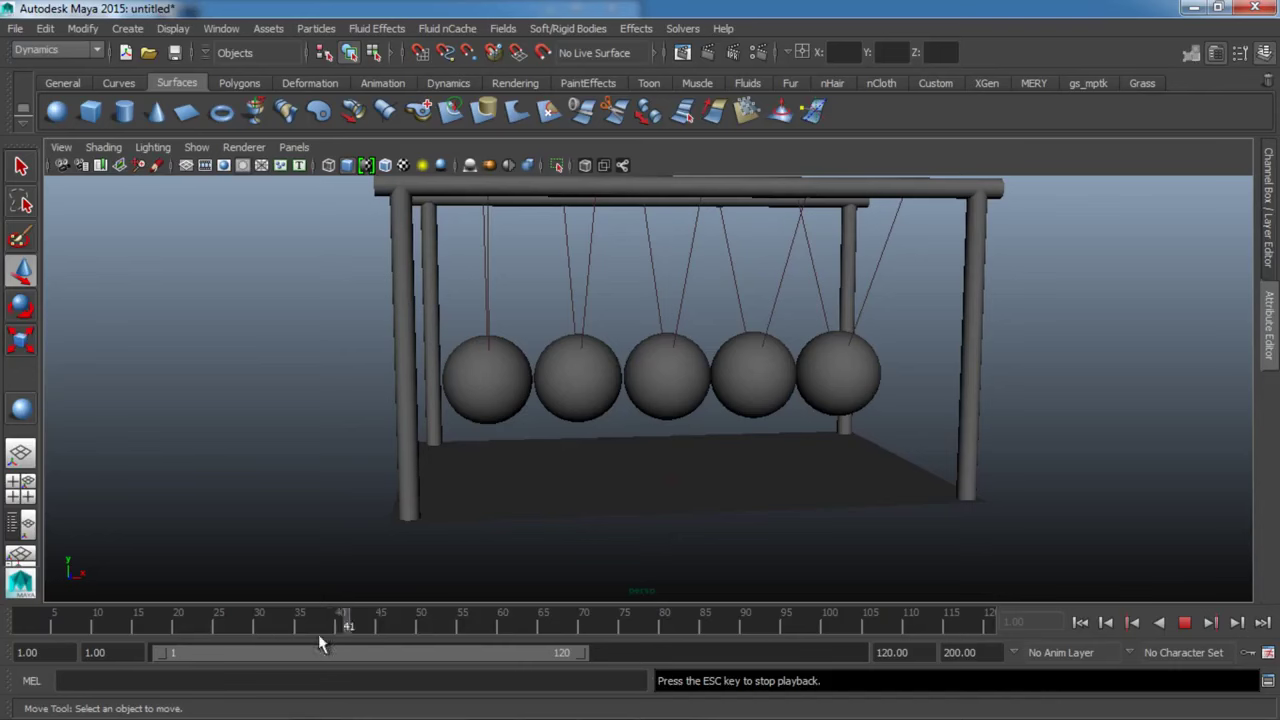
{"action": "left_click", "coordinate": [1185, 624]}
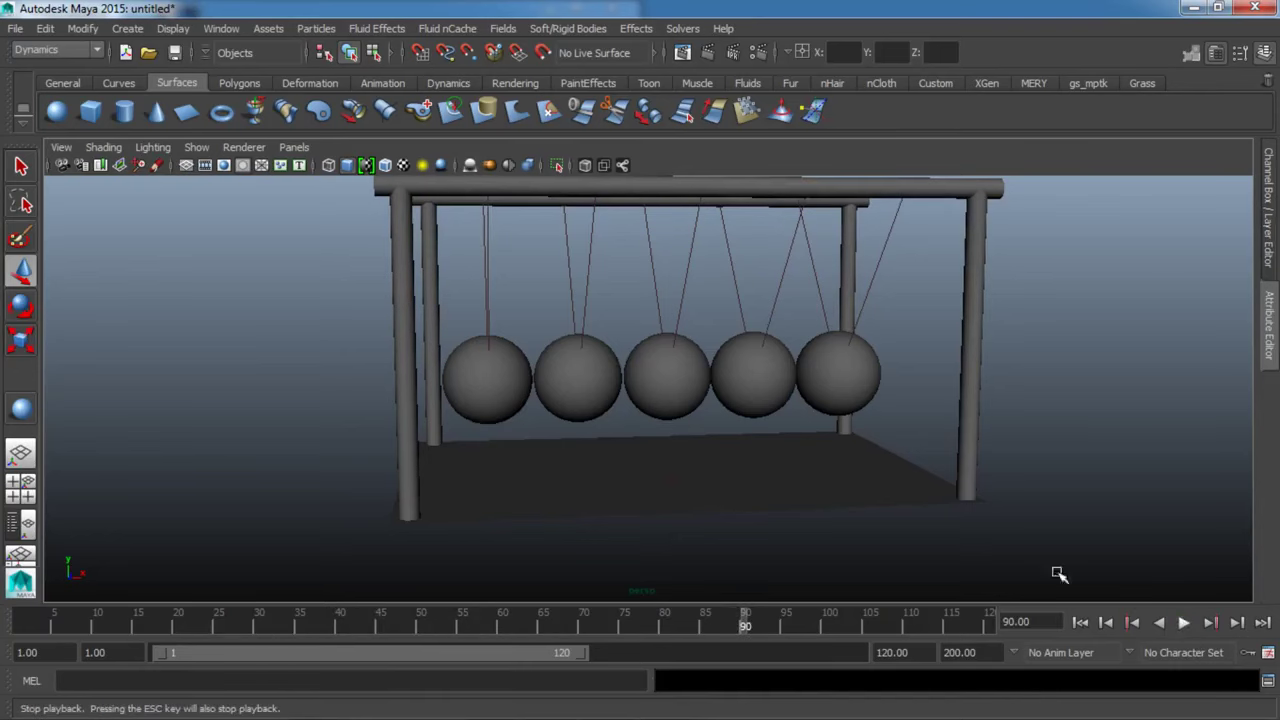
{"action": "mouse_move", "coordinate": [1057, 571]}
{"action": "left_mouse_down", "text": "alt"}
{"action": "mouse_move", "coordinate": [657, 387]}
{"action": "mouse_move", "coordinate": [717, 419]}
{"action": "left_mouse_up", "text": "alt"}
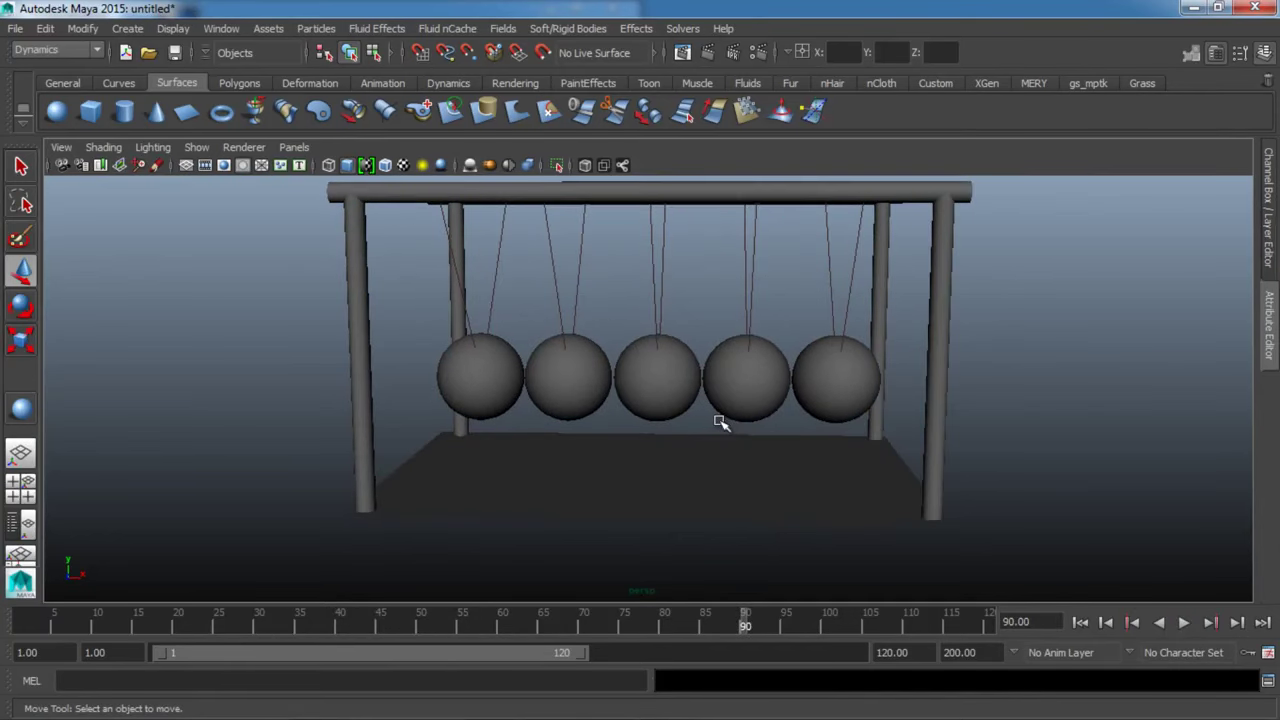
{"action": "scroll", "coordinate": [670, 464], "scroll_direction": "down", "scroll_amount": 2}
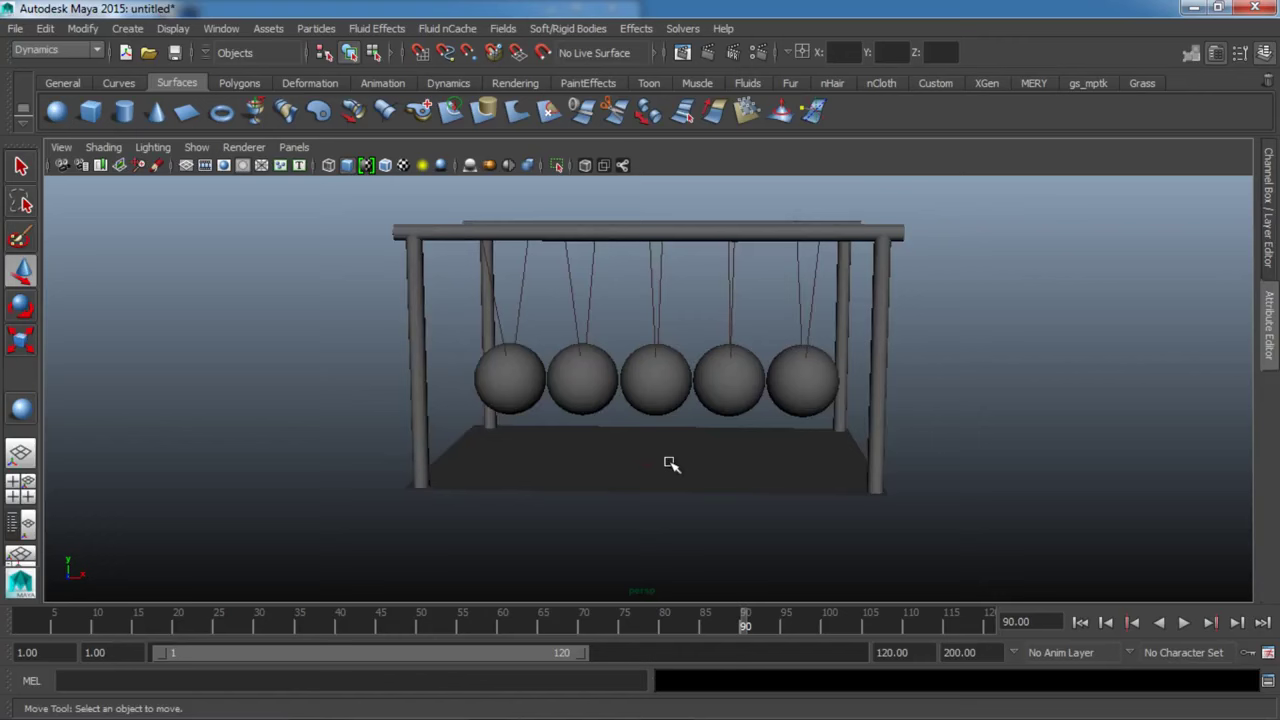
{"action": "mouse_move", "coordinate": [670, 464]}
{"action": "left_mouse_down", "text": "alt"}
{"action": "mouse_move", "coordinate": [566, 463]}
{"action": "mouse_move", "coordinate": [520, 480]}
{"action": "mouse_move", "coordinate": [588, 485]}
{"action": "mouse_move", "coordinate": [617, 523]}
{"action": "left_mouse_up", "text": "alt"}
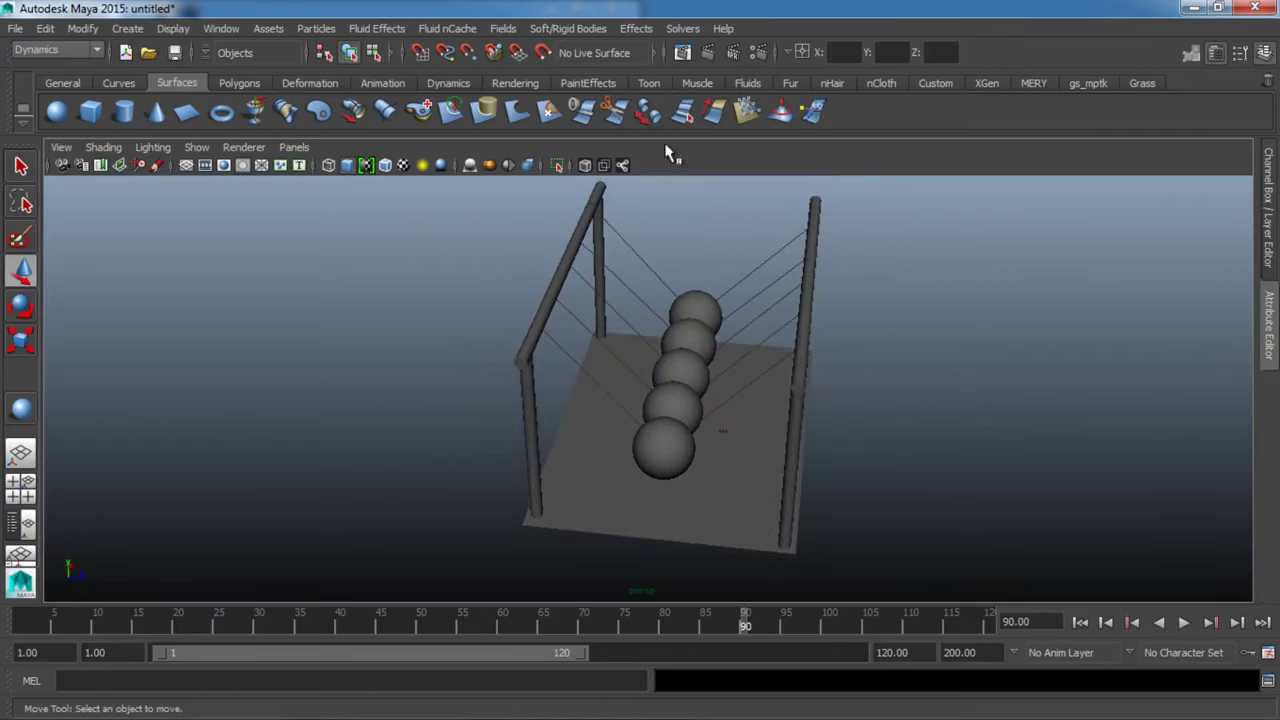
Select the front sphere nurbsSphere1 and show its attributes in the Attribute Editor.
{"action": "mouse_move", "coordinate": [617, 252]}
{"action": "left_mouse_down", "text": "alt"}
{"action": "mouse_move", "coordinate": [594, 286]}
{"action": "mouse_move", "coordinate": [377, 409]}
{"action": "mouse_move", "coordinate": [646, 434]}
{"action": "left_mouse_up", "text": "alt"}
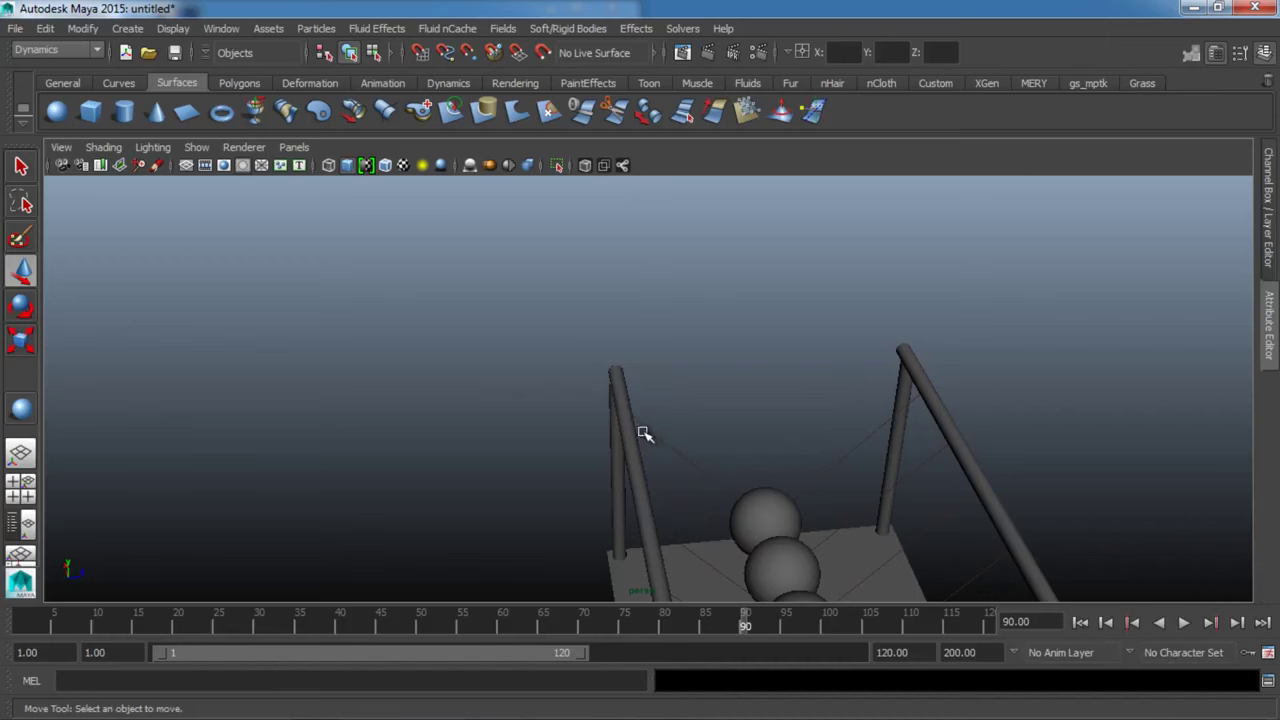
{"action": "left_click", "coordinate": [630, 410]}
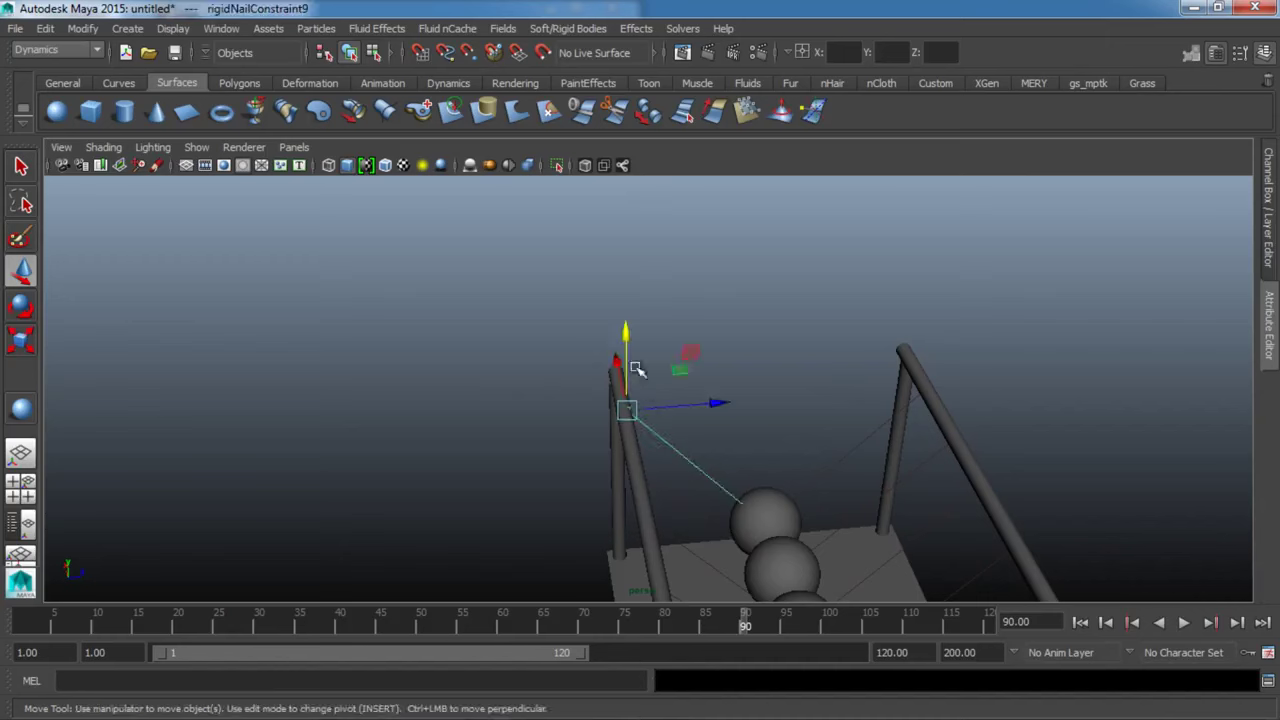
{"action": "left_click", "coordinate": [712, 404]}
{"action": "mouse_move", "coordinate": [795, 503]}
{"action": "left_mouse_down", "text": "alt"}
{"action": "mouse_move", "coordinate": [894, 440]}
{"action": "mouse_move", "coordinate": [900, 531]}
{"action": "mouse_move", "coordinate": [751, 480]}
{"action": "mouse_move", "coordinate": [491, 503]}
{"action": "left_mouse_up", "text": "alt"}
{"action": "middle_click_drag", "start_coordinate": [491, 503], "coordinate": [694, 449], "text": "alt"}
{"action": "right_click_drag", "start_coordinate": [694, 449], "coordinate": [820, 491], "text": "alt"}
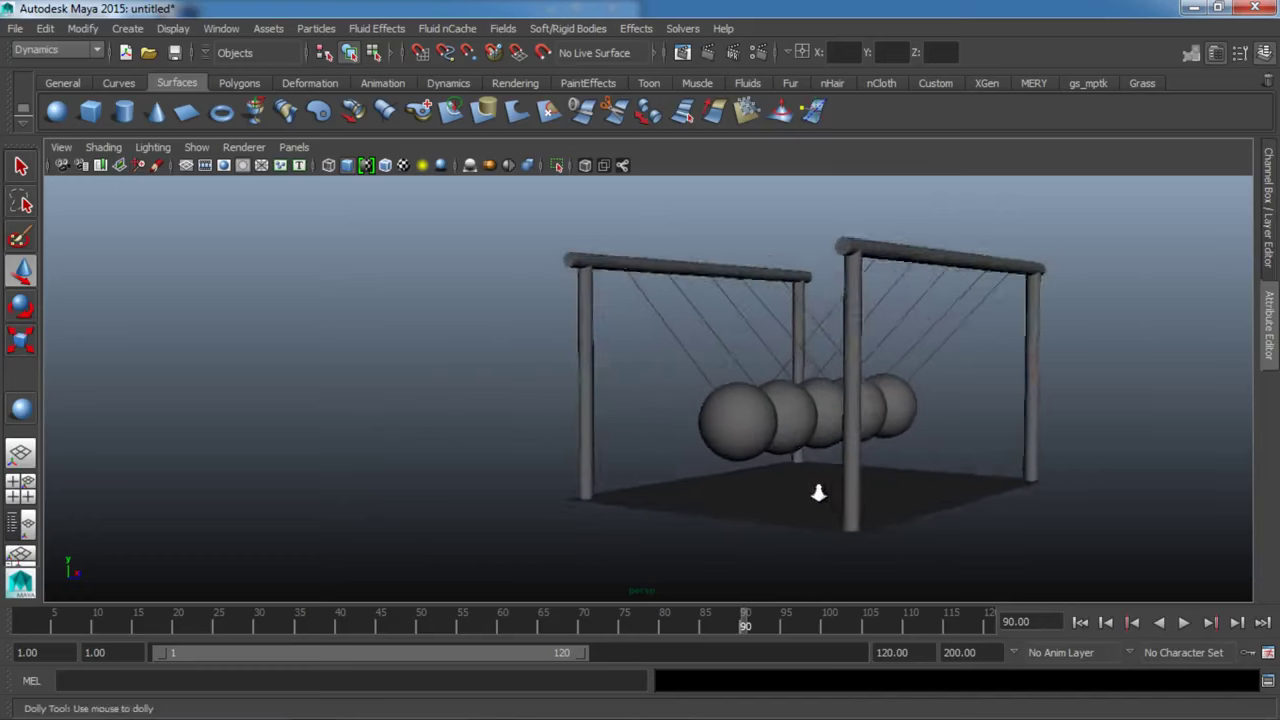
{"action": "middle_click_drag", "start_coordinate": [820, 491], "coordinate": [694, 526], "text": "alt"}
{"action": "left_click_drag", "start_coordinate": [694, 526], "coordinate": [720, 523], "text": "alt"}
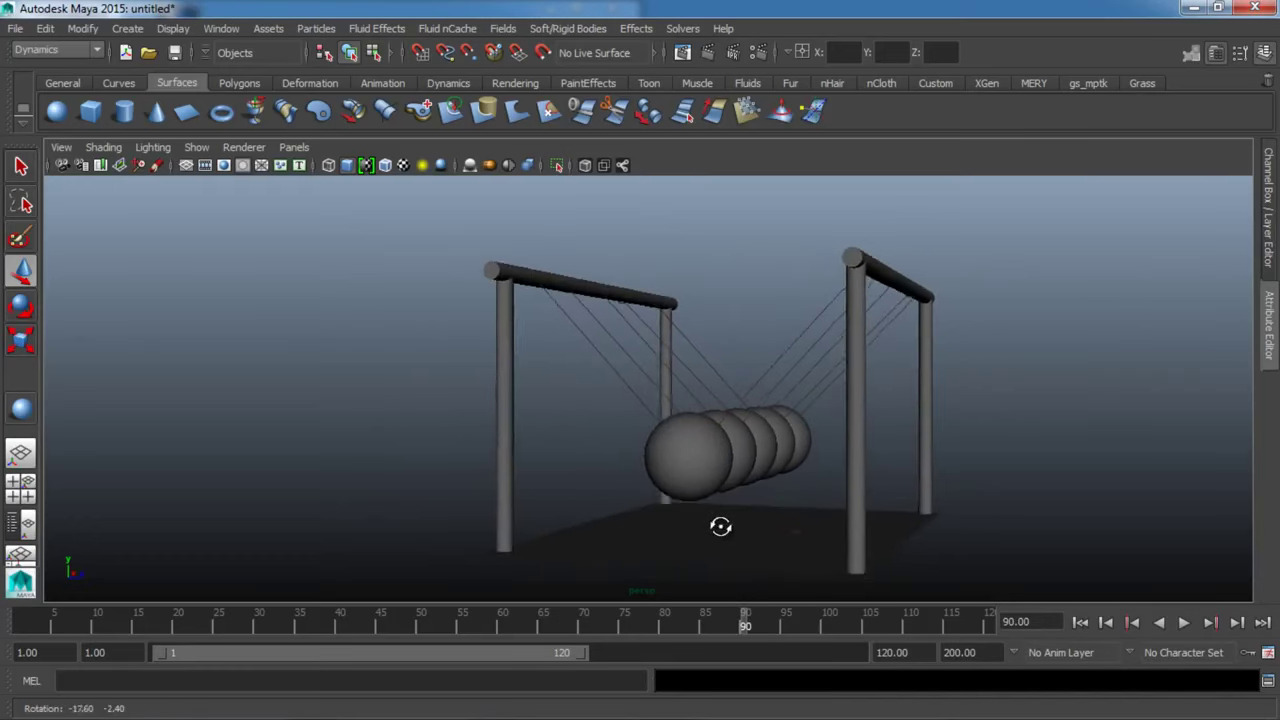
{"action": "left_click", "coordinate": [700, 460]}
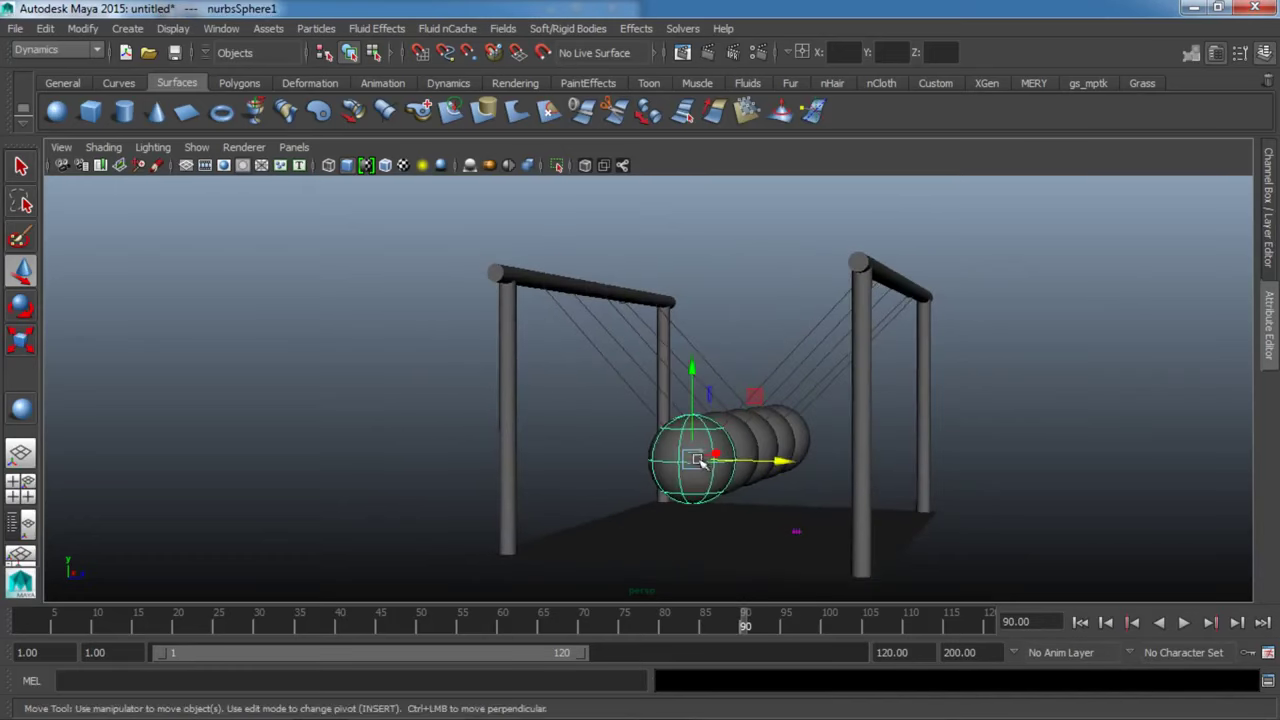
{"action": "left_click_drag", "start_coordinate": [1048, 437], "coordinate": [981, 430], "text": "alt"}
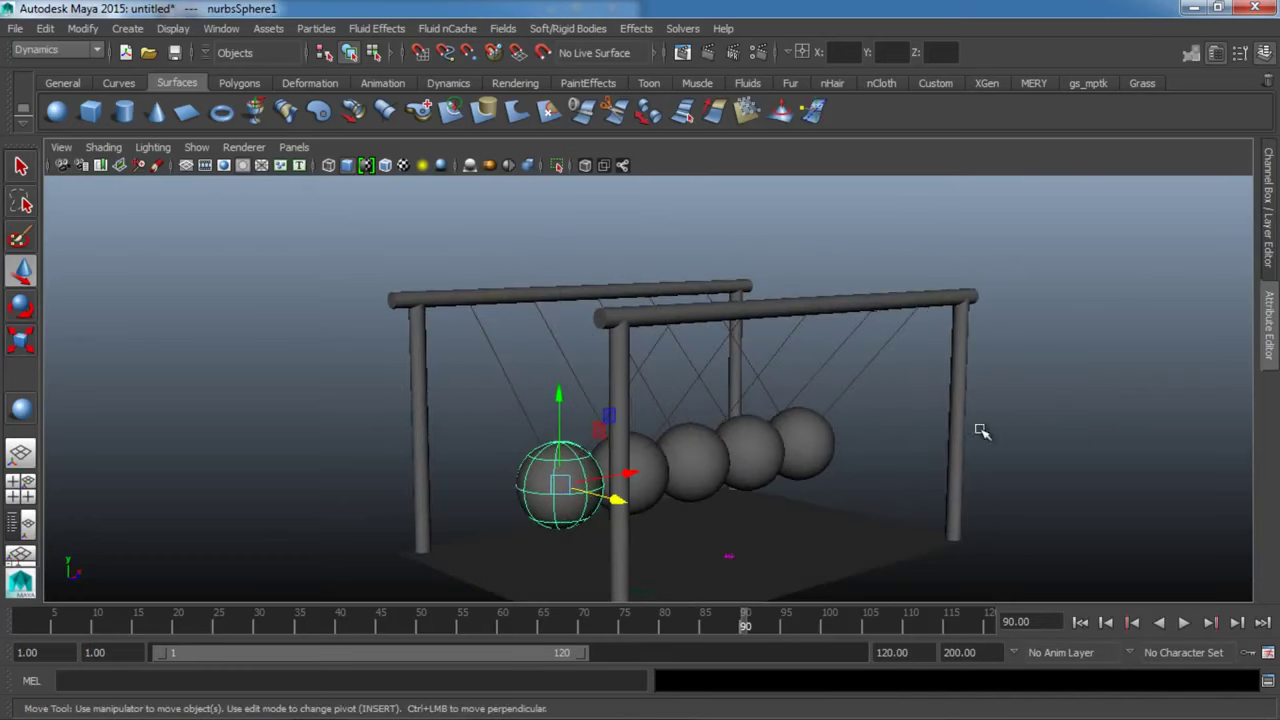
{"action": "left_click", "coordinate": [1268, 290]}
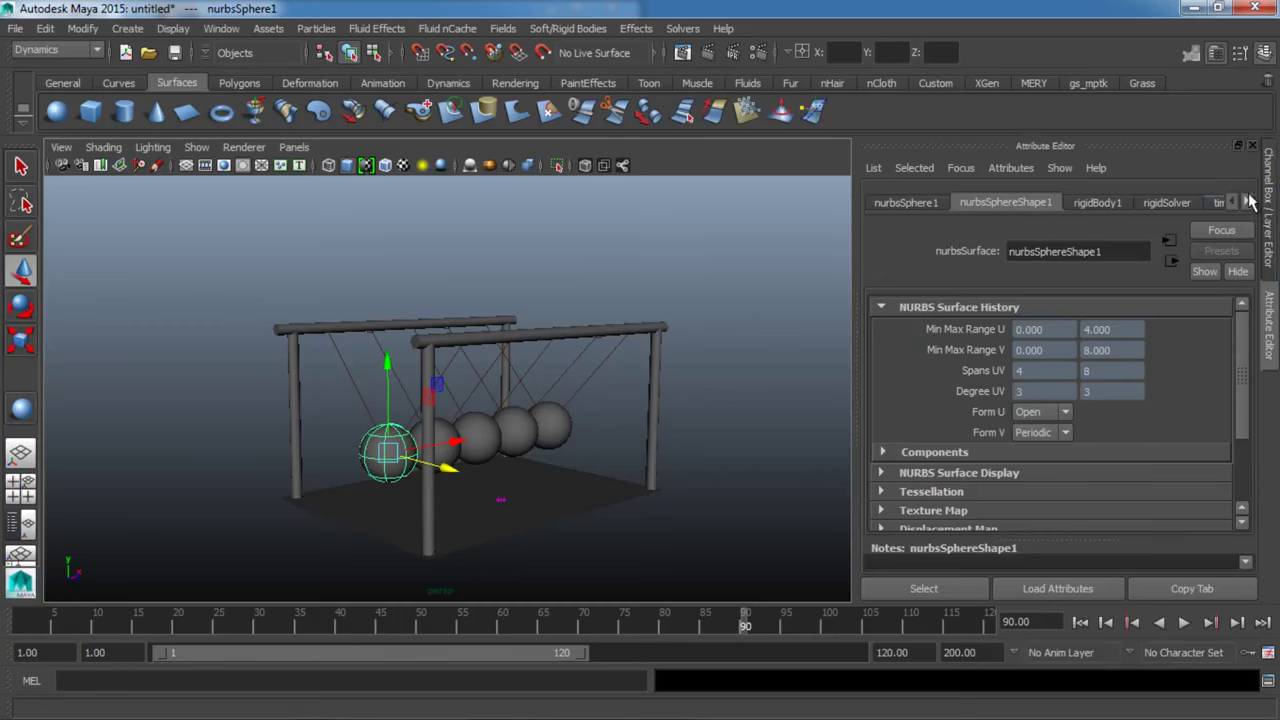
Open the sphere's rigidBody1 tab and expand its Initial Settings section.
{"action": "left_click", "coordinate": [1249, 201]}
{"action": "left_click", "coordinate": [1234, 202]}
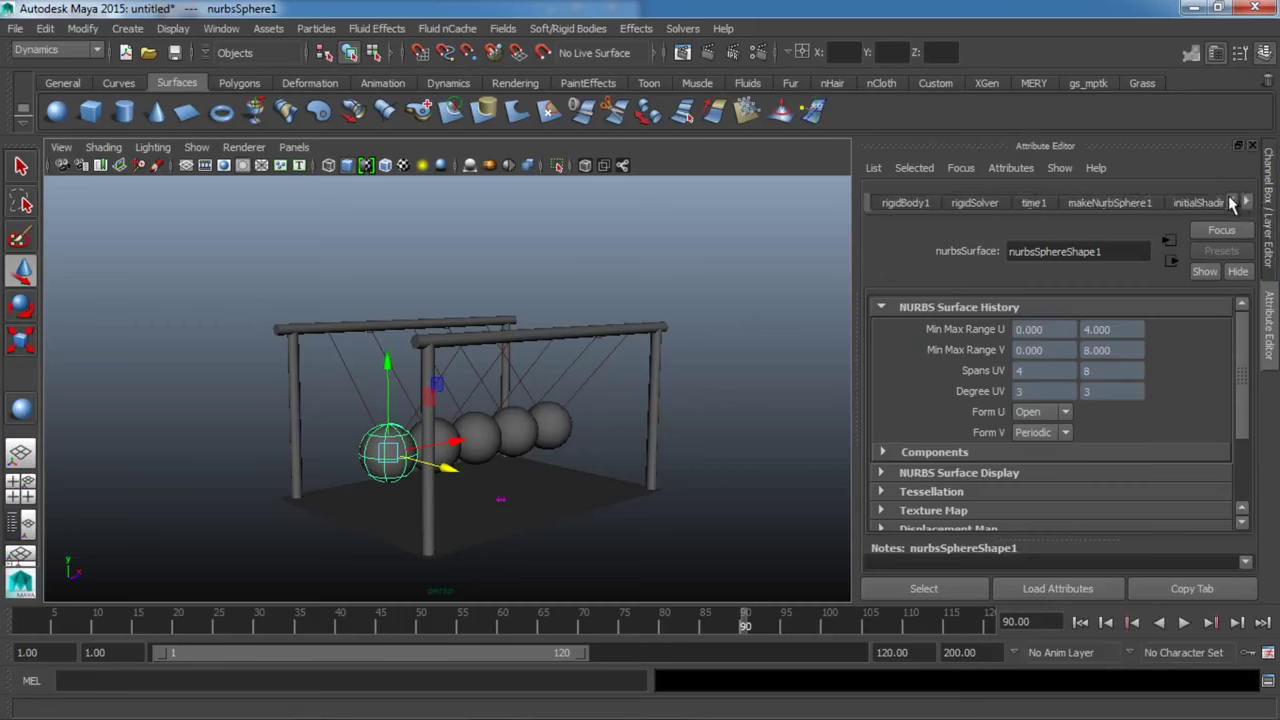
{"action": "left_click", "coordinate": [930, 204]}
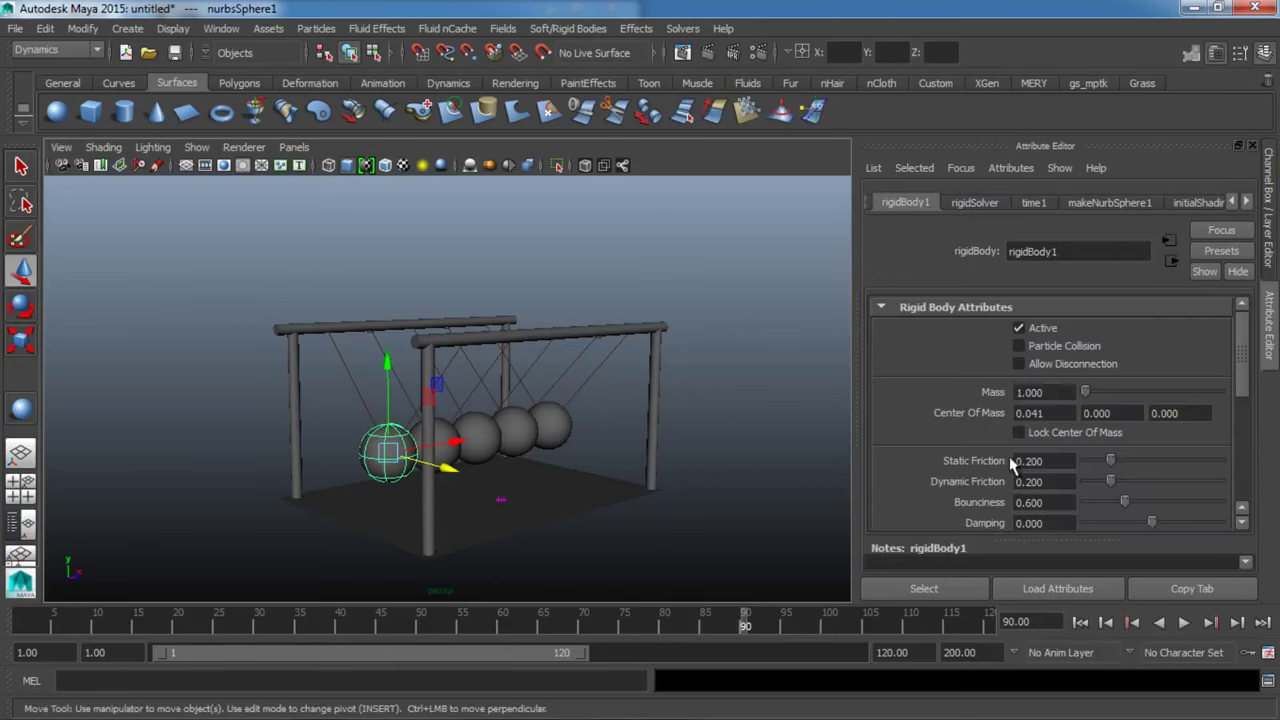
{"action": "scroll", "coordinate": [993, 457], "scroll_direction": "down", "scroll_amount": 5}
{"action": "scroll", "coordinate": [993, 457], "scroll_direction": "down", "scroll_amount": 2}
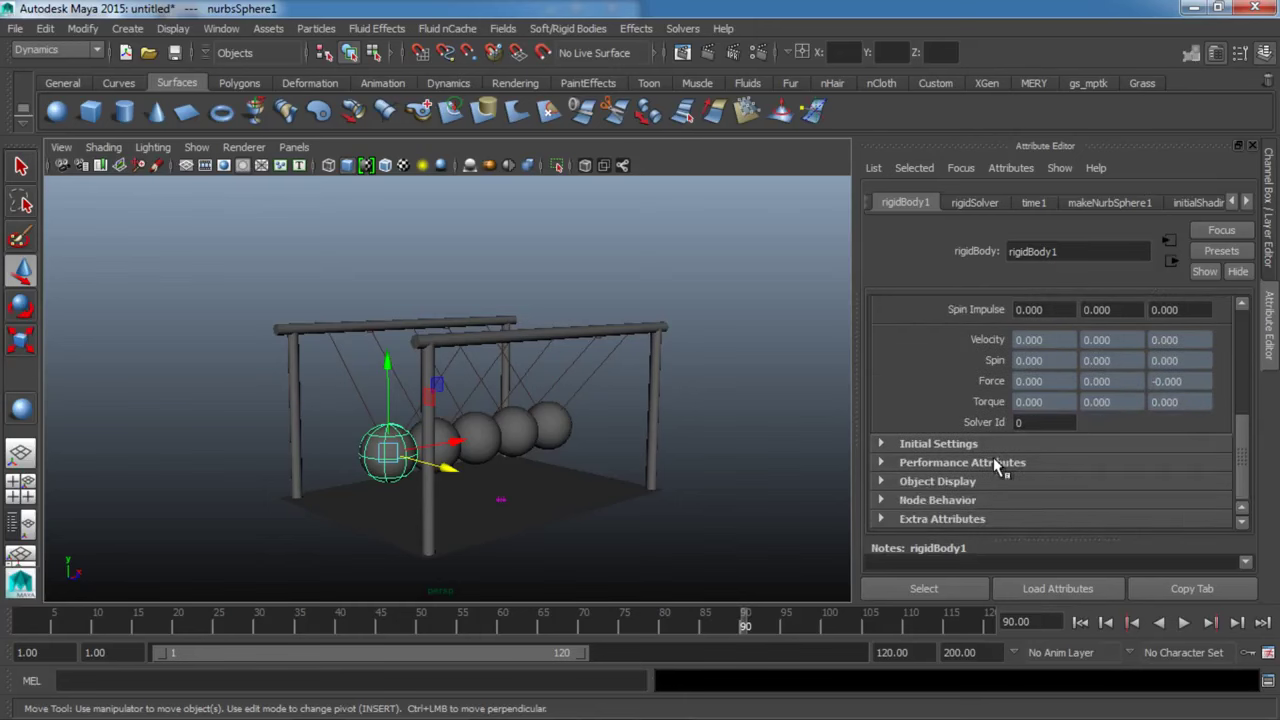
{"action": "left_click", "coordinate": [940, 445]}
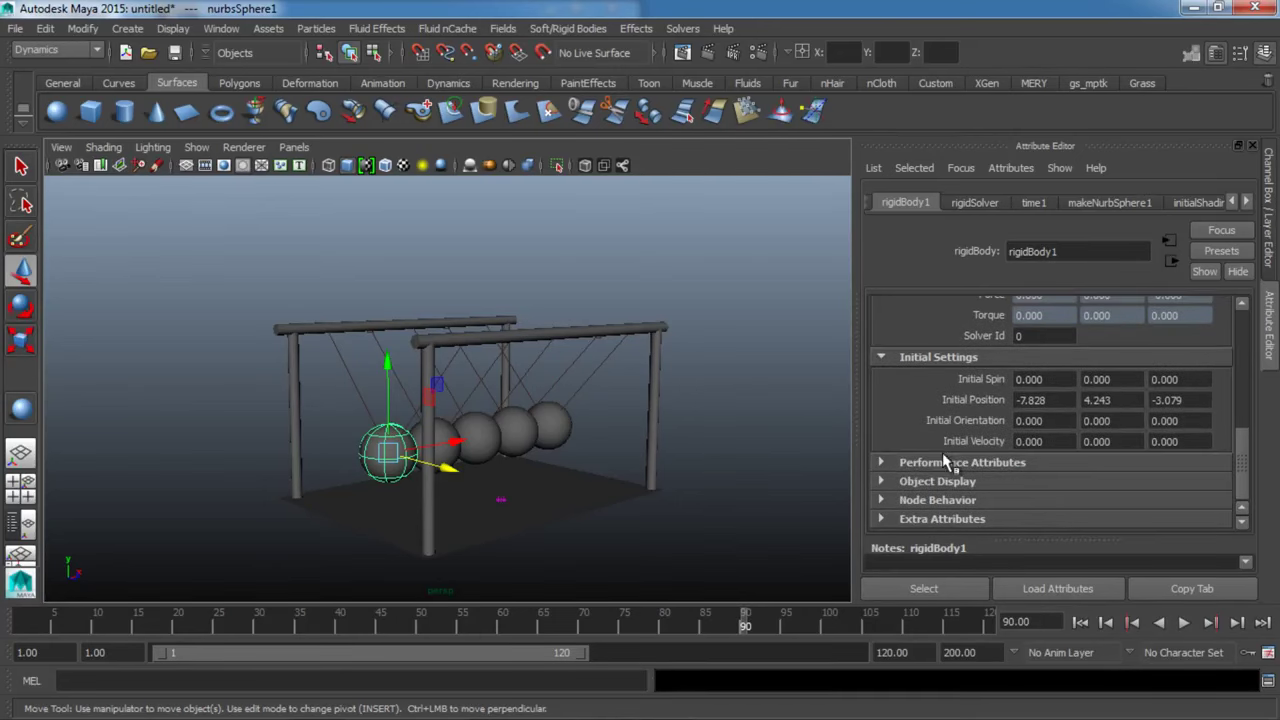
{"action": "mouse_move", "coordinate": [746, 474]}
{"action": "left_mouse_down", "text": "alt"}
{"action": "mouse_move", "coordinate": [466, 449]}
{"action": "mouse_move", "coordinate": [563, 451]}
{"action": "mouse_move", "coordinate": [597, 437]}
{"action": "left_mouse_up", "text": "alt"}
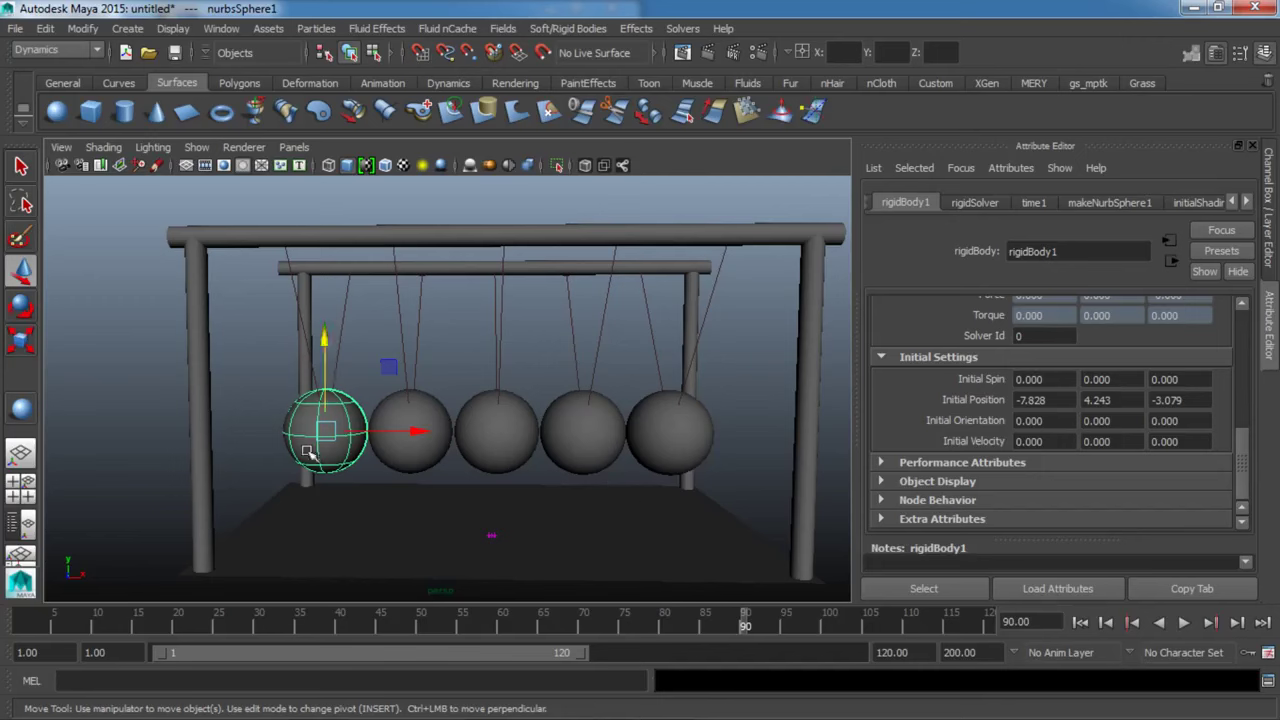
{"action": "key", "text": "q"}
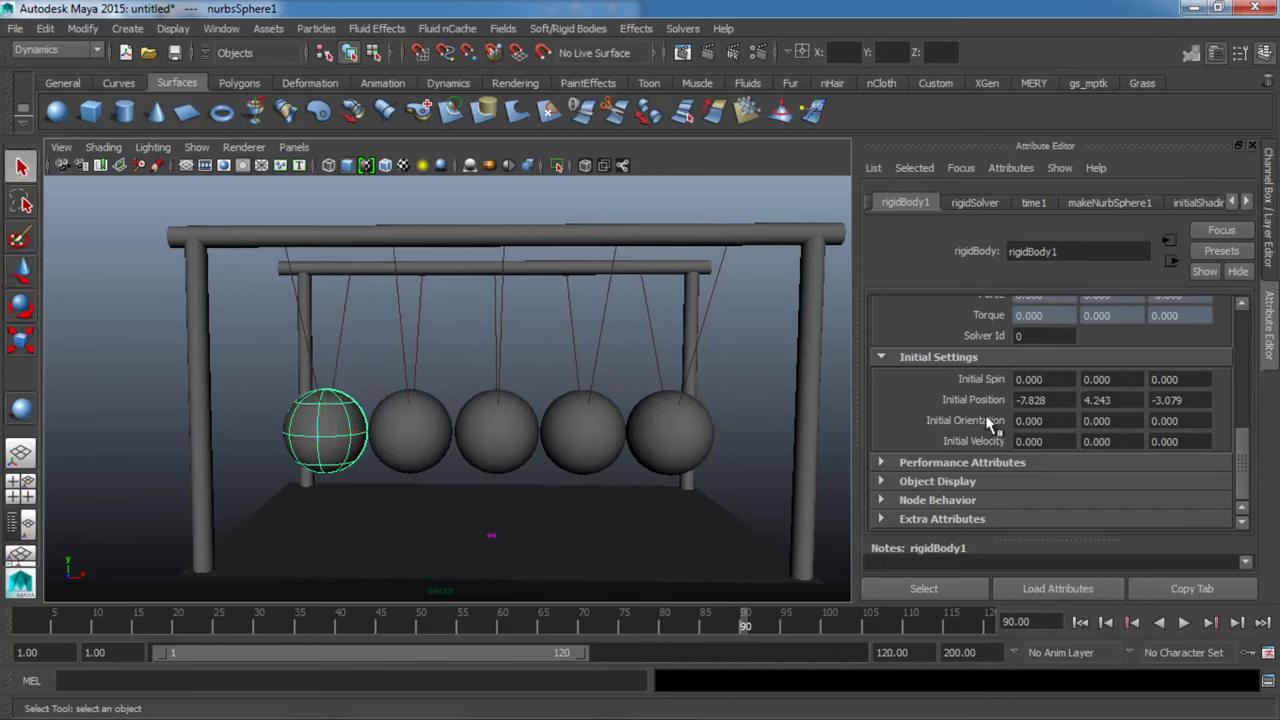
Set Initial Velocity X to 20 and start the simulation playing.
{"action": "left_click", "coordinate": [1188, 446]}
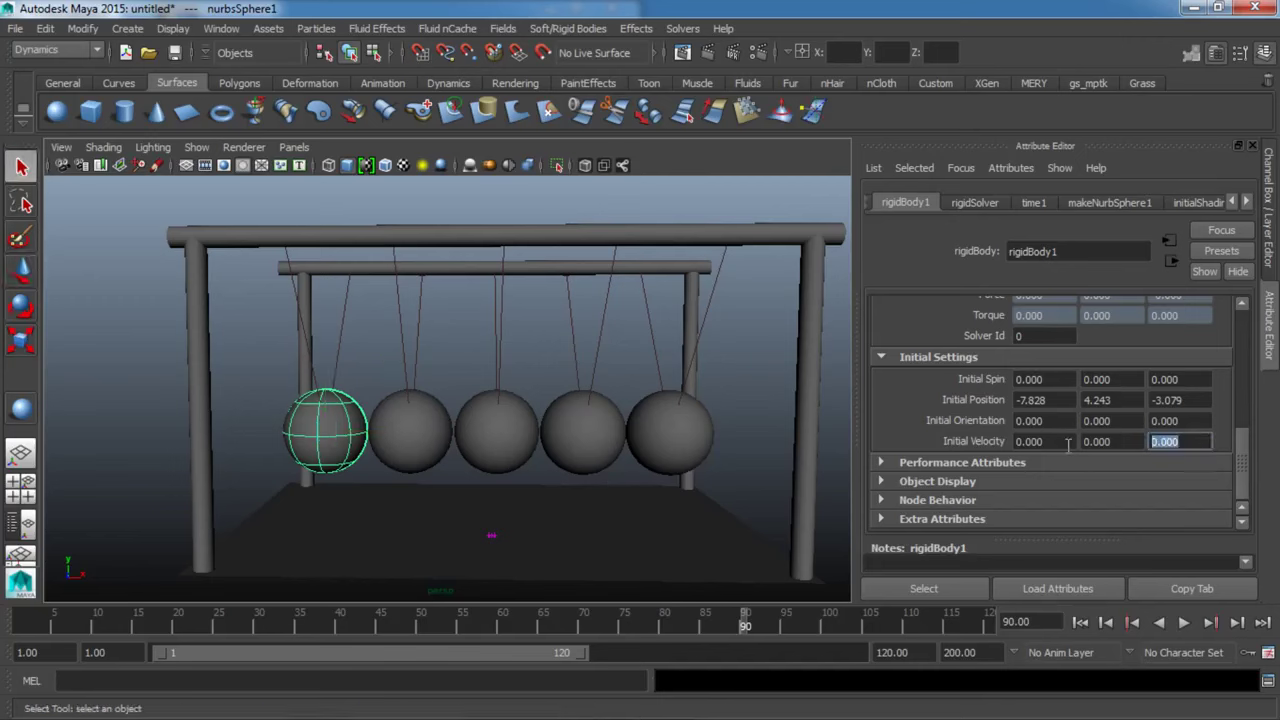
{"action": "mouse_move", "coordinate": [482, 526]}
{"action": "left_mouse_down", "text": "alt"}
{"action": "mouse_move", "coordinate": [360, 505]}
{"action": "mouse_move", "coordinate": [285, 540]}
{"action": "left_mouse_up", "text": "alt"}
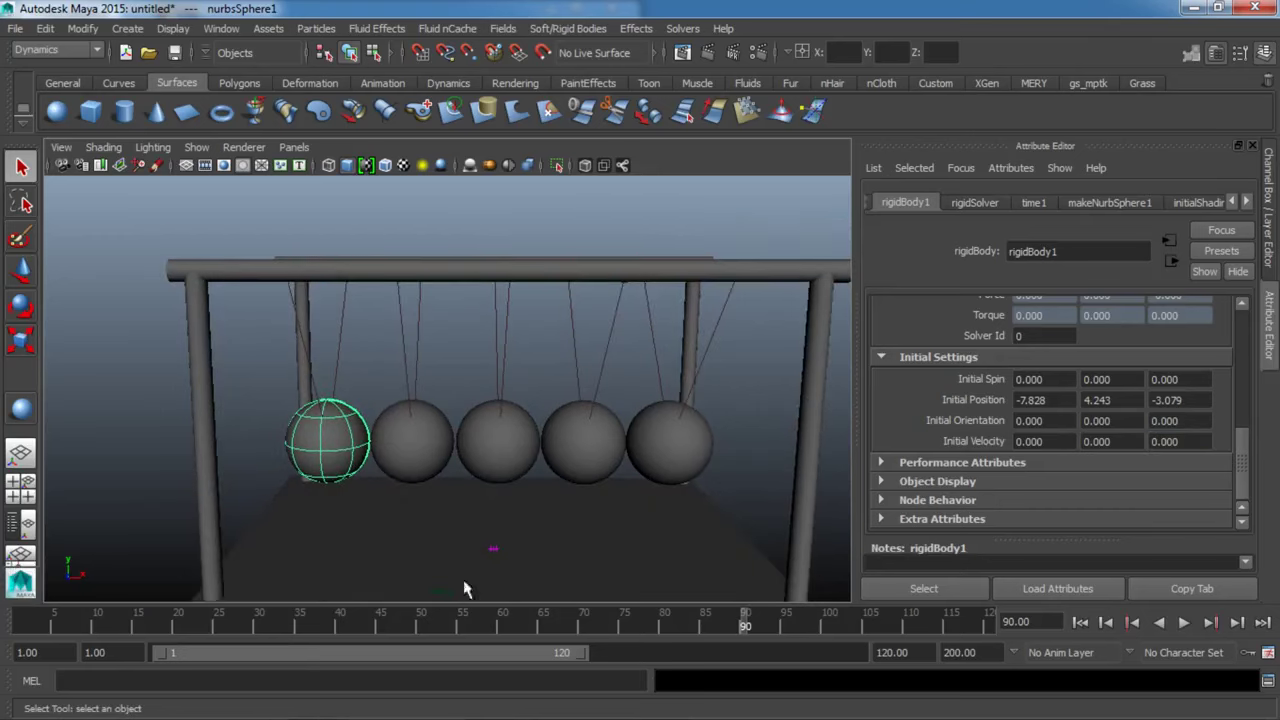
{"action": "left_click", "coordinate": [1058, 440]}
{"action": "type", "text": "20.000"}
{"action": "key", "text": "Return"}
{"action": "scroll", "coordinate": [527, 485], "scroll_direction": "down", "scroll_amount": 2}
{"action": "left_click", "coordinate": [1184, 622]}
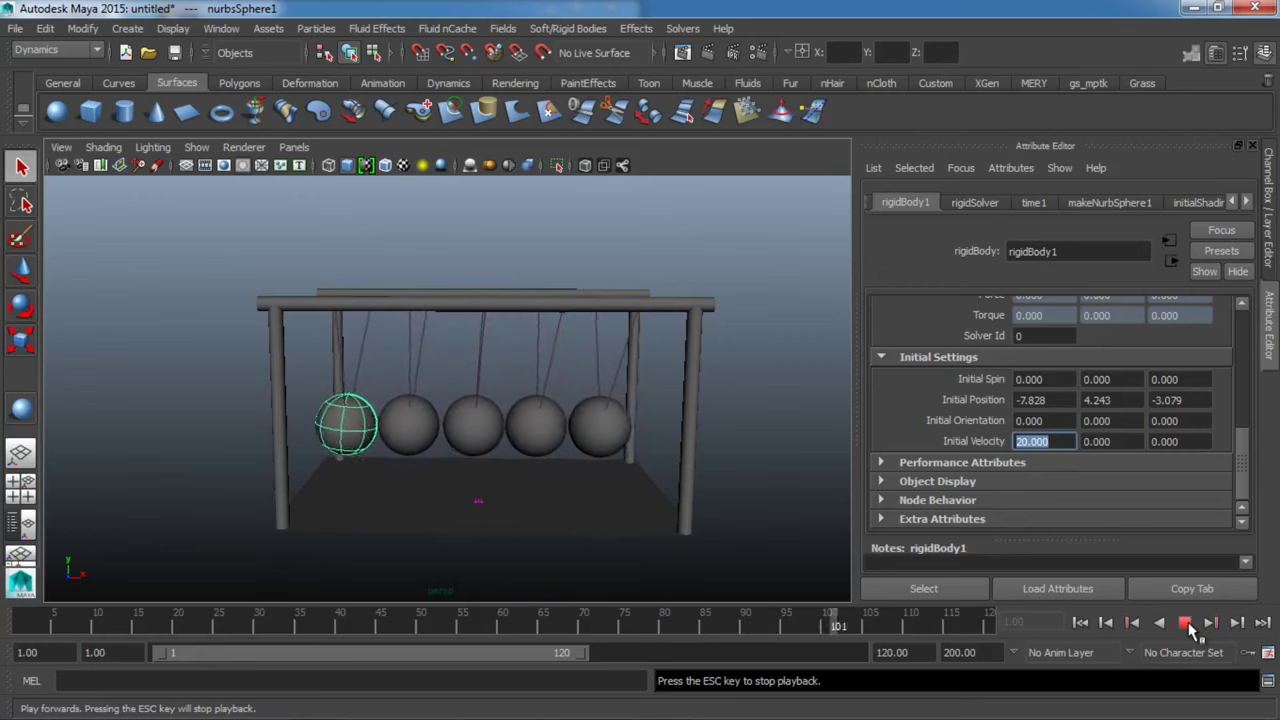
Stop playback, replay the swing from frame 1, and halt at frame 49.
{"action": "left_click", "coordinate": [1185, 622]}
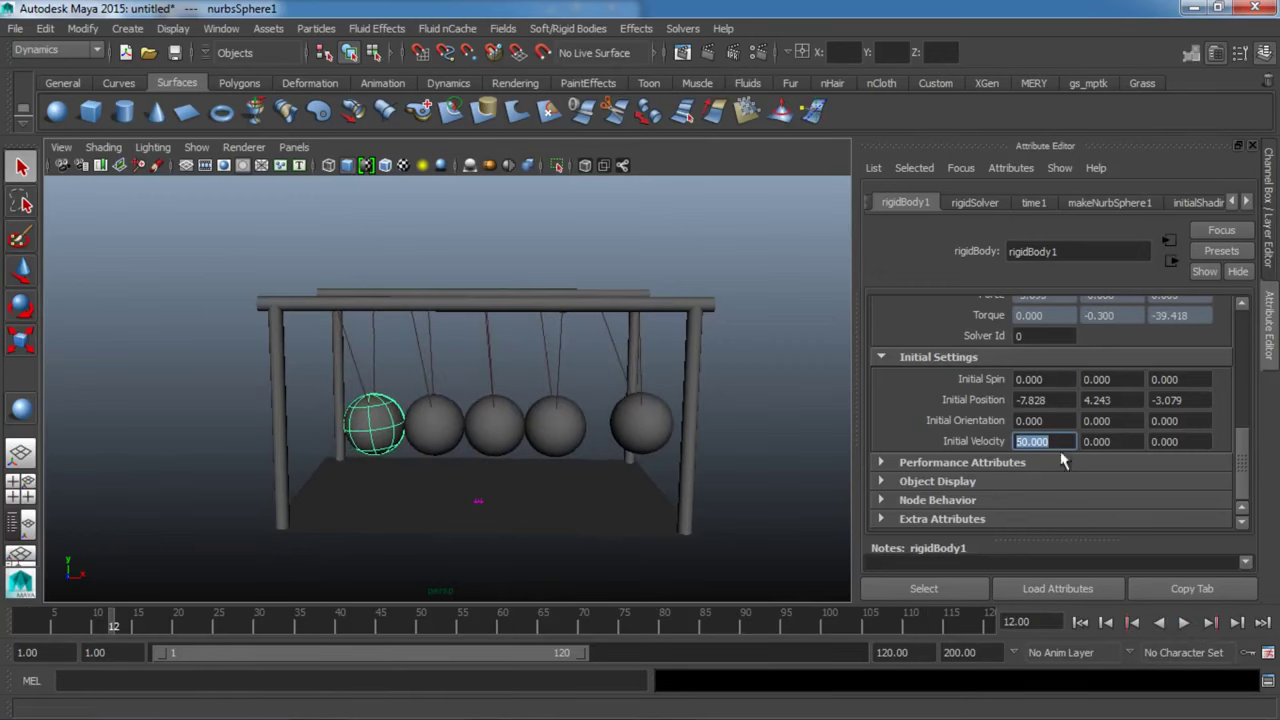
{"action": "left_click", "coordinate": [1080, 622]}
{"action": "left_click", "coordinate": [1185, 622]}
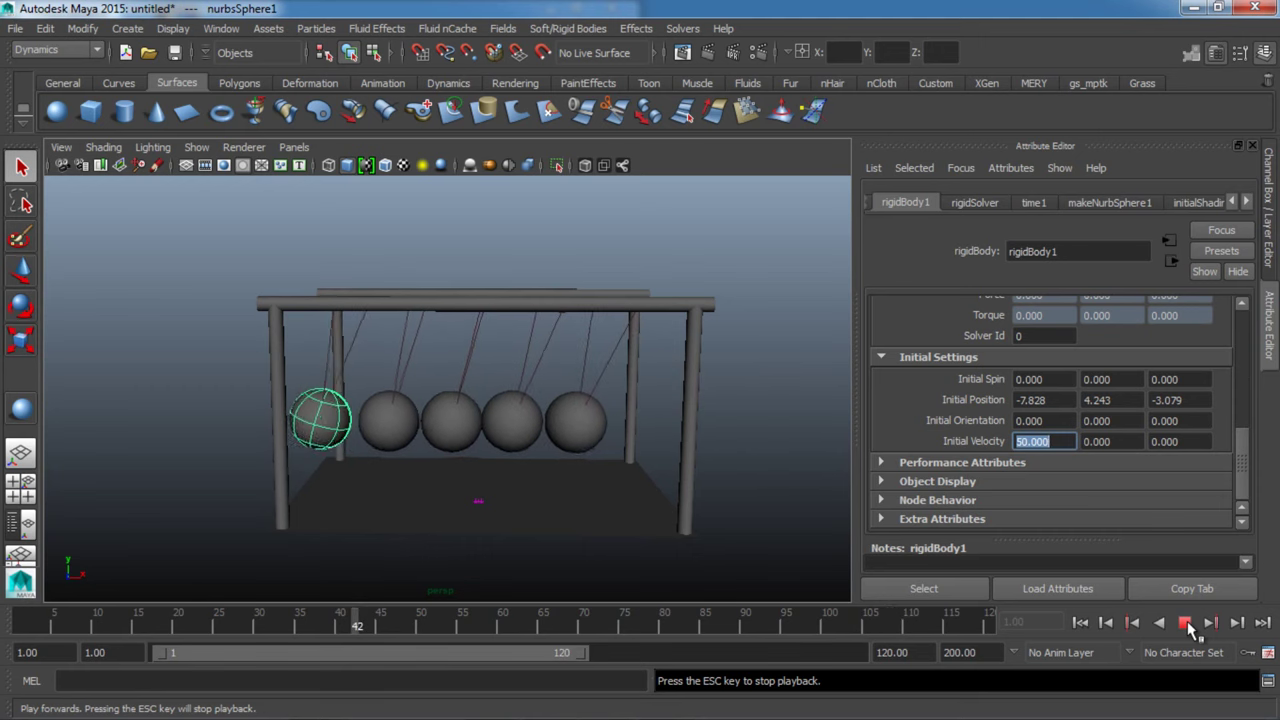
{"action": "left_click", "coordinate": [1186, 623]}
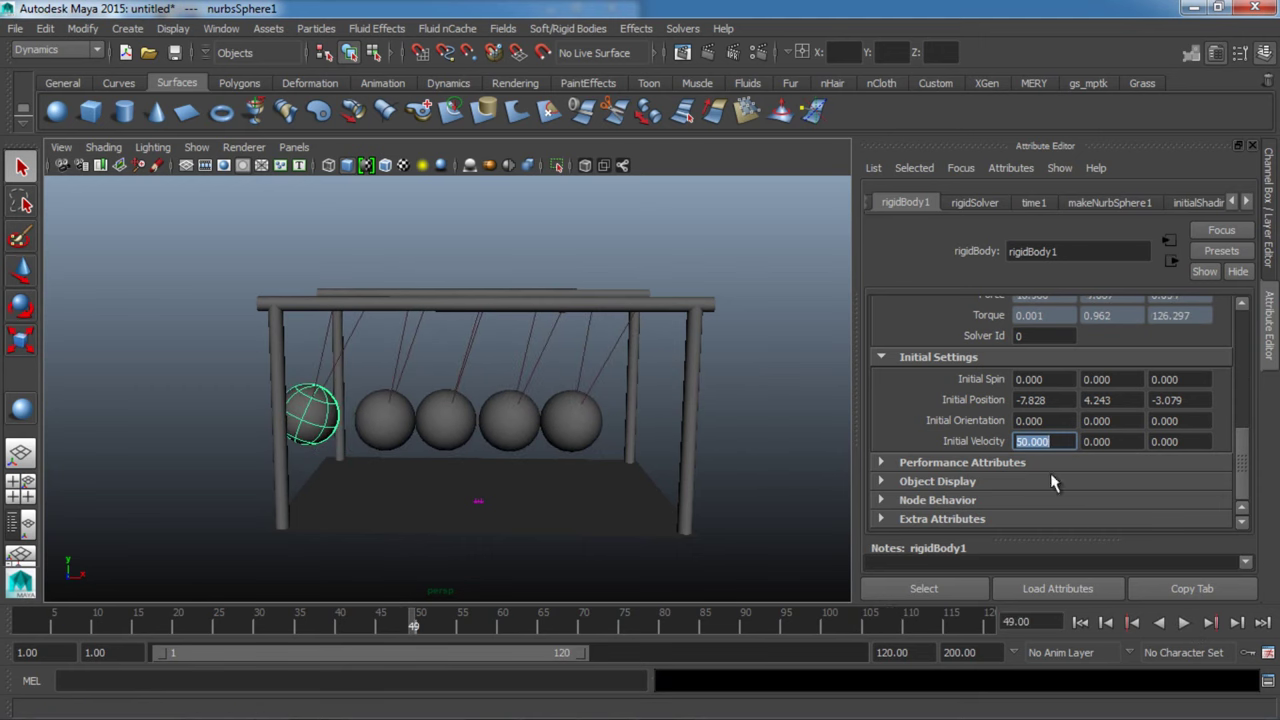
Zoom in, rewind, and replay the swing again, stopping at frame 49.
{"action": "scroll", "coordinate": [635, 408], "scroll_direction": "up", "scroll_amount": 3}
{"action": "scroll", "coordinate": [600, 414], "scroll_direction": "up", "scroll_amount": 3}
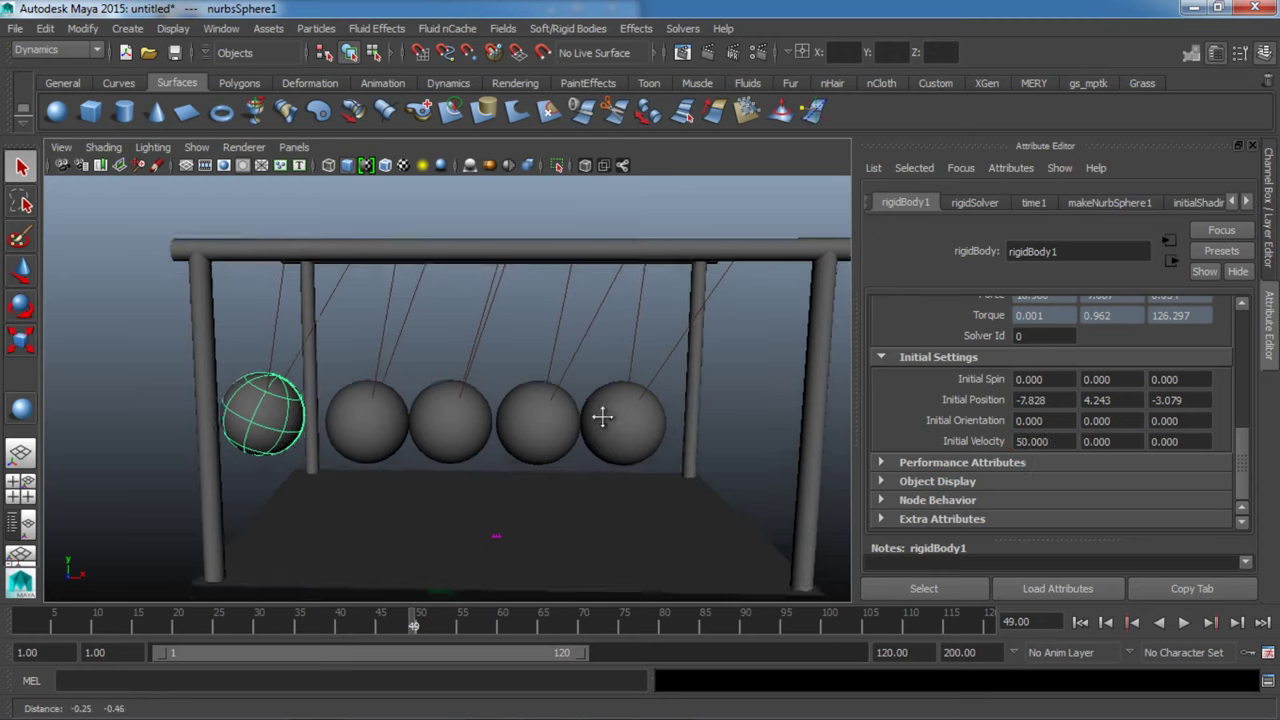
{"action": "scroll", "coordinate": [600, 414], "scroll_direction": "up", "scroll_amount": 2}
{"action": "left_click", "coordinate": [1080, 622]}
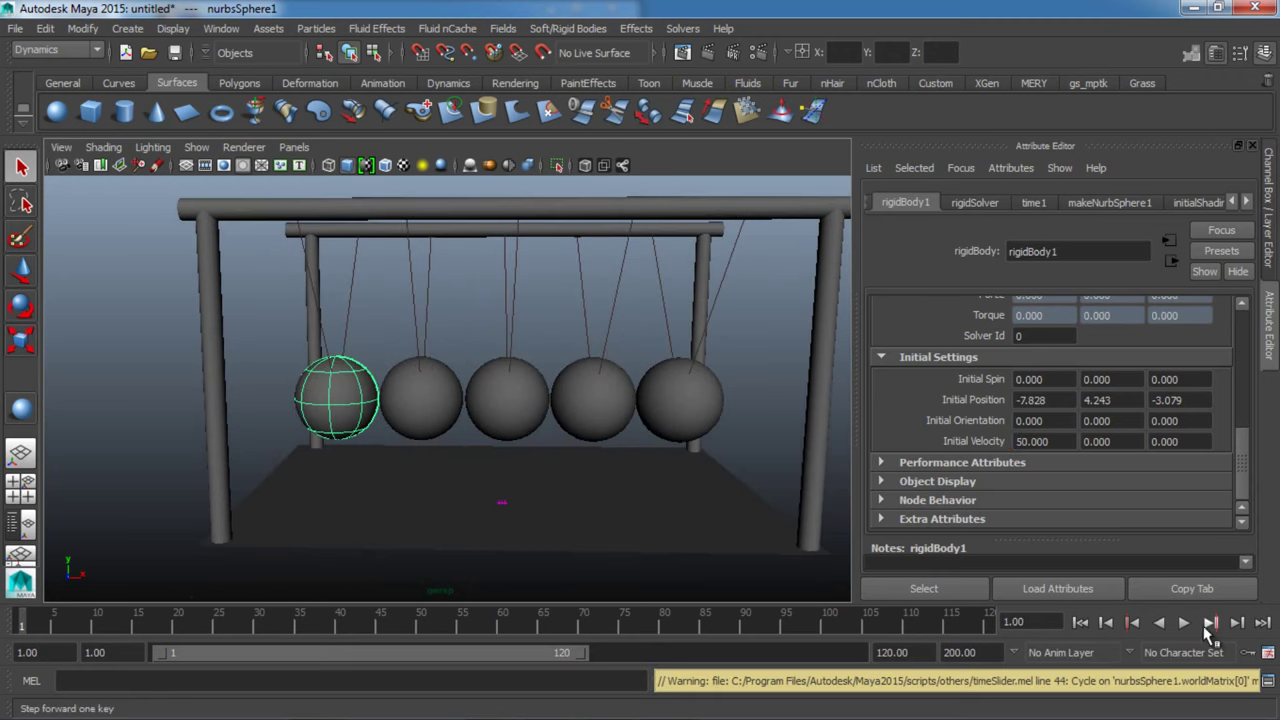
{"action": "left_click", "coordinate": [1184, 622]}
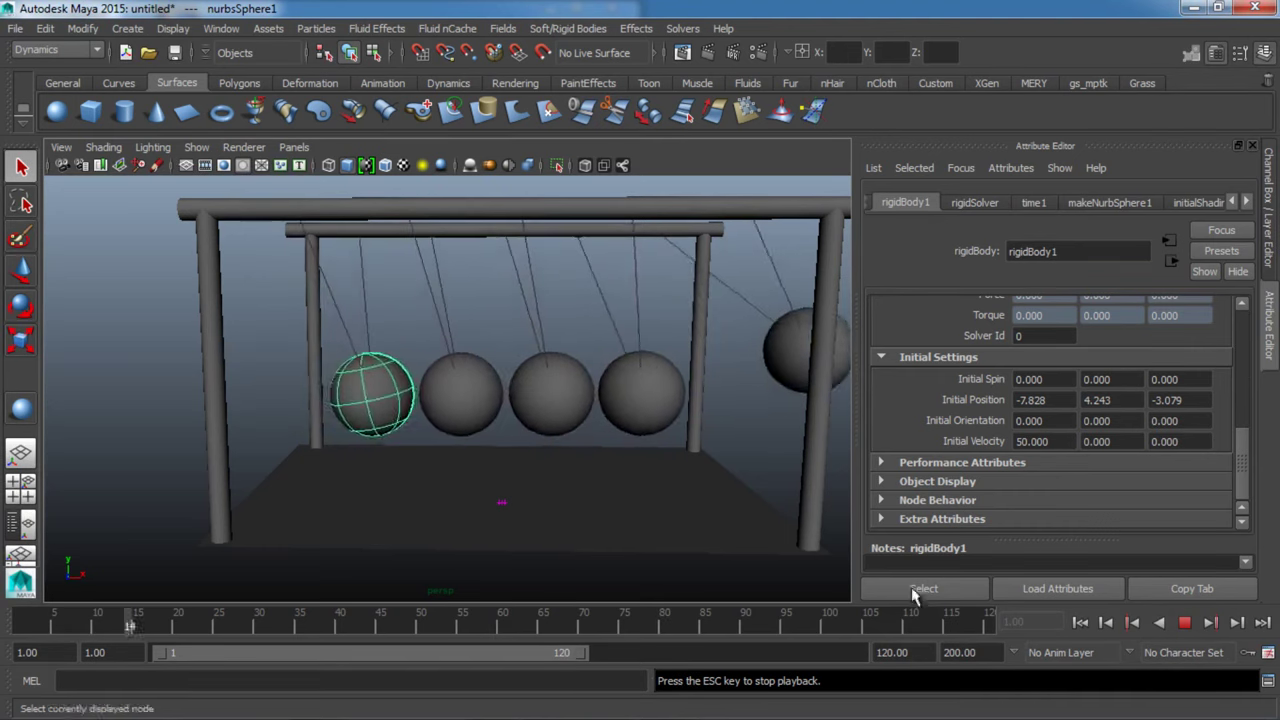
{"action": "left_click", "coordinate": [1194, 623]}
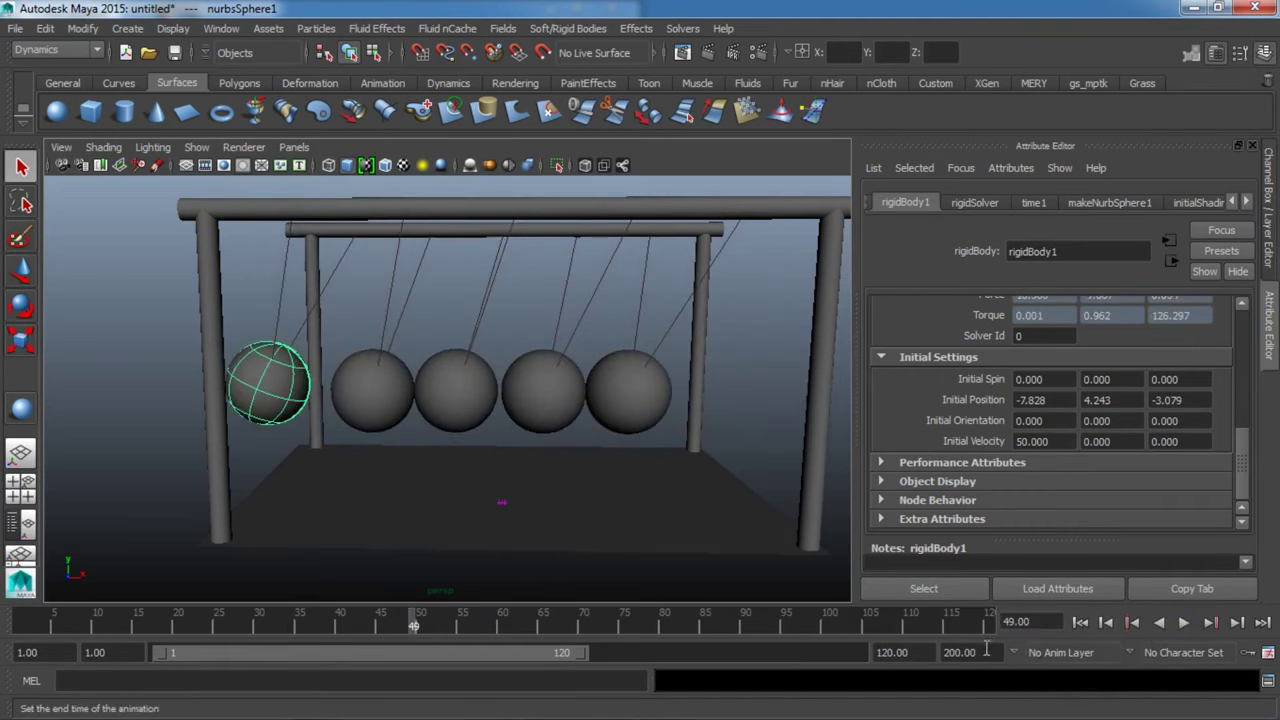
{"action": "type", "text": "1000"}
Set both the animation end and playback end times to 1000, then rewind to frame 1.
{"action": "key", "text": "Return"}
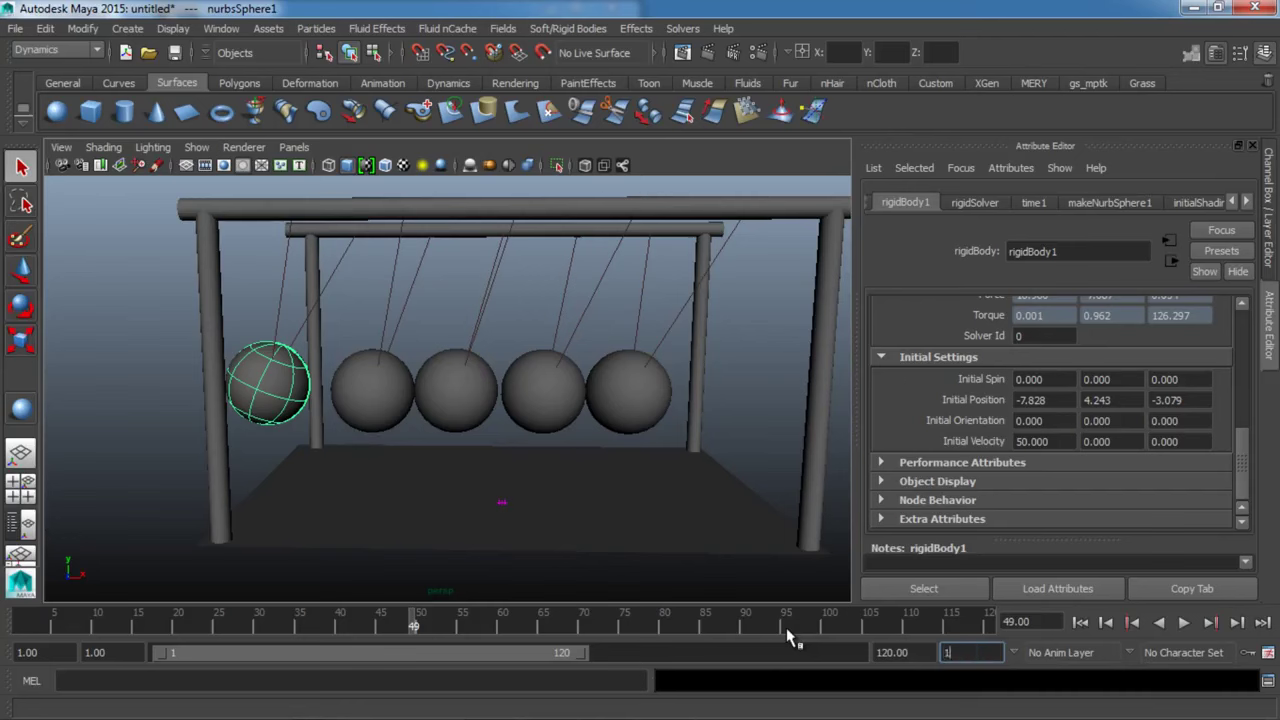
{"action": "key", "text": "Return"}
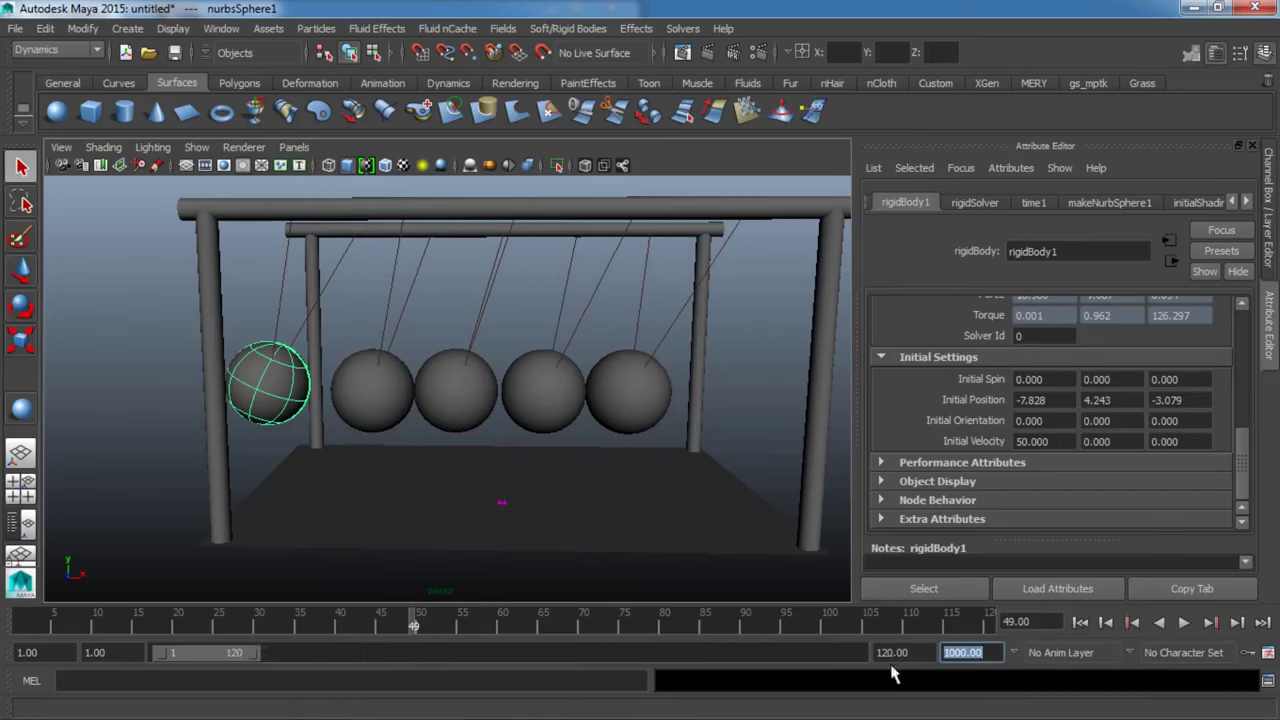
{"action": "key", "text": "shift+Tab"}
{"action": "type", "text": "1000"}
{"action": "key", "text": "Return"}
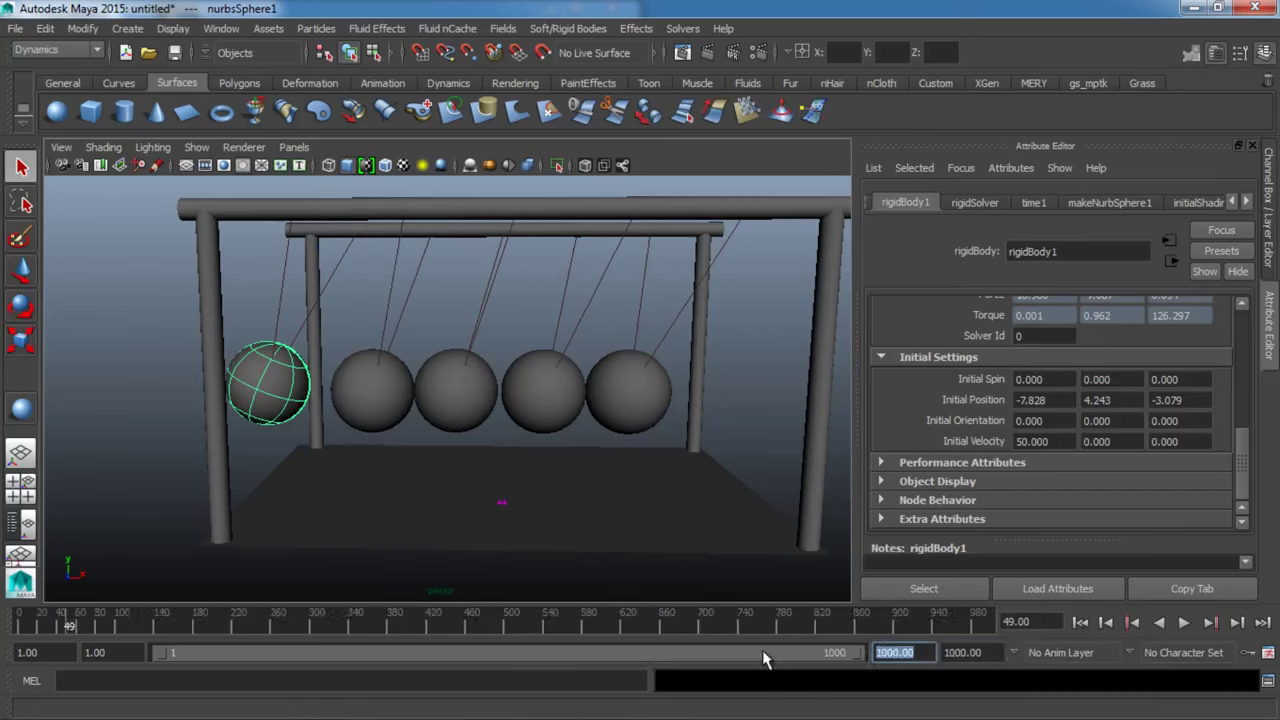
{"action": "left_click", "coordinate": [1080, 622]}
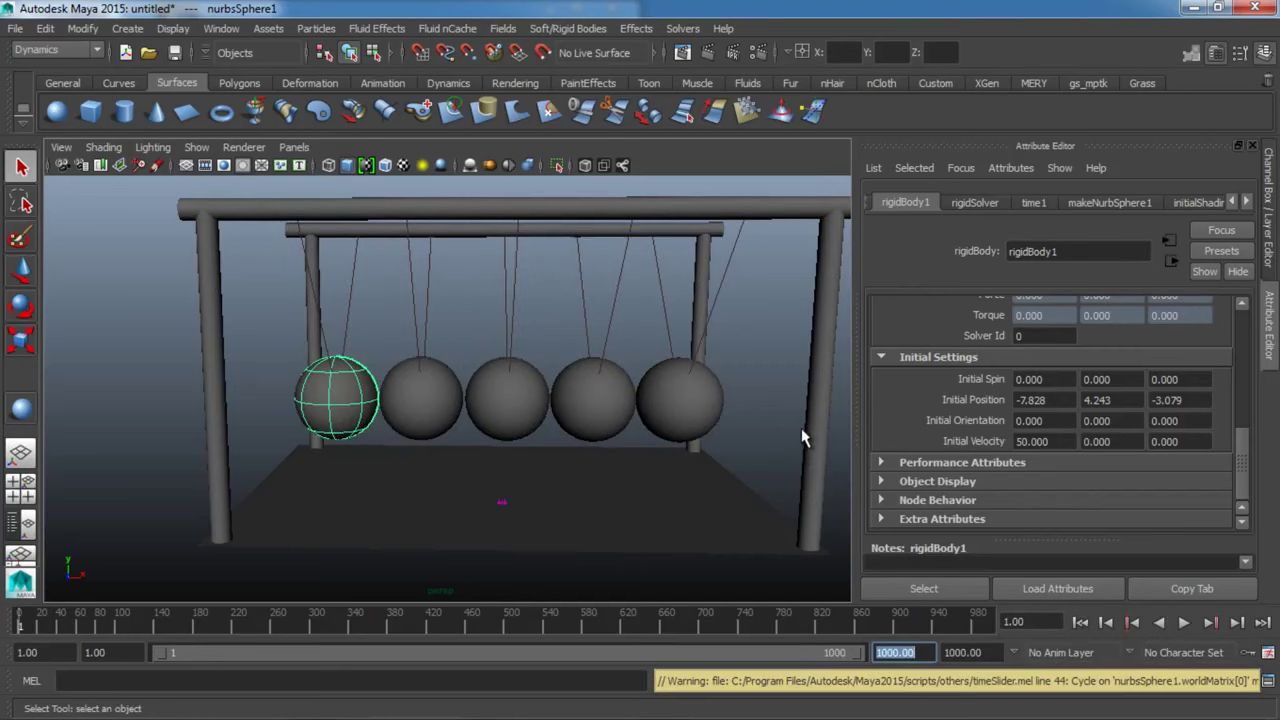
{"action": "scroll", "coordinate": [803, 437], "scroll_direction": "down", "scroll_amount": 3}
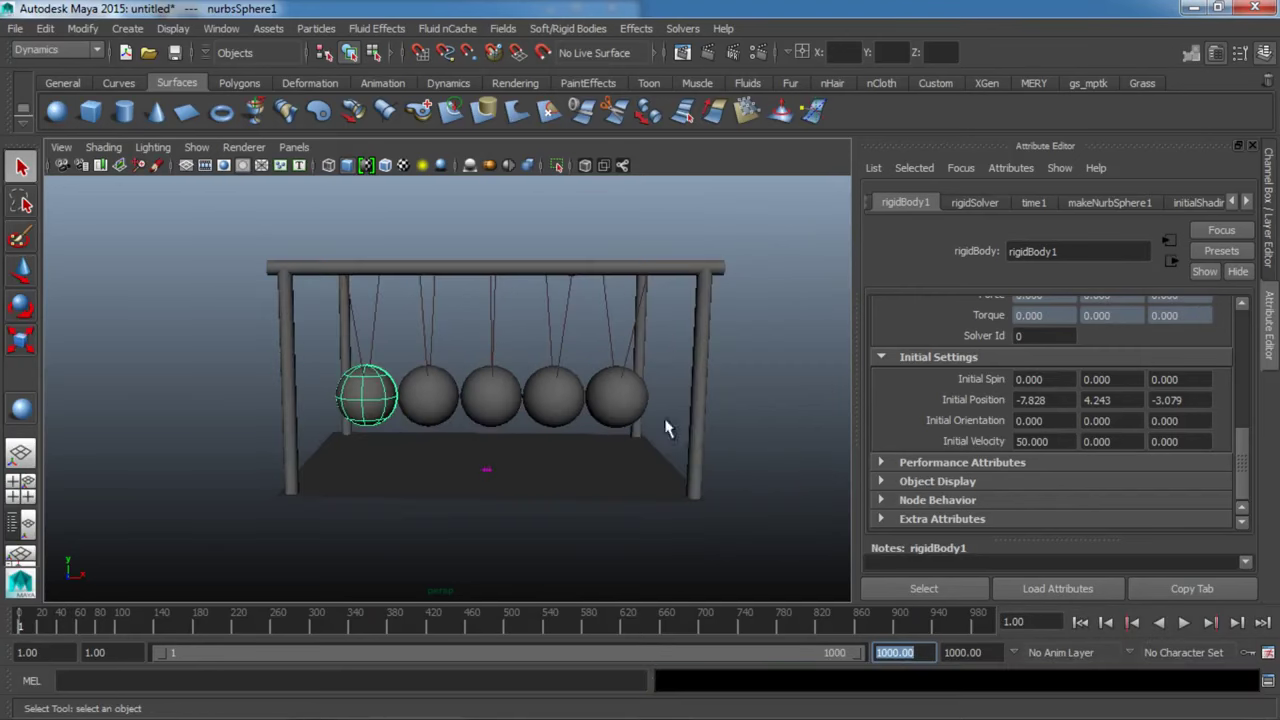
Select all five spheres and bring up their rigid body channels in the Channel Box.
{"action": "left_click", "coordinate": [447, 418], "text": "shift"}
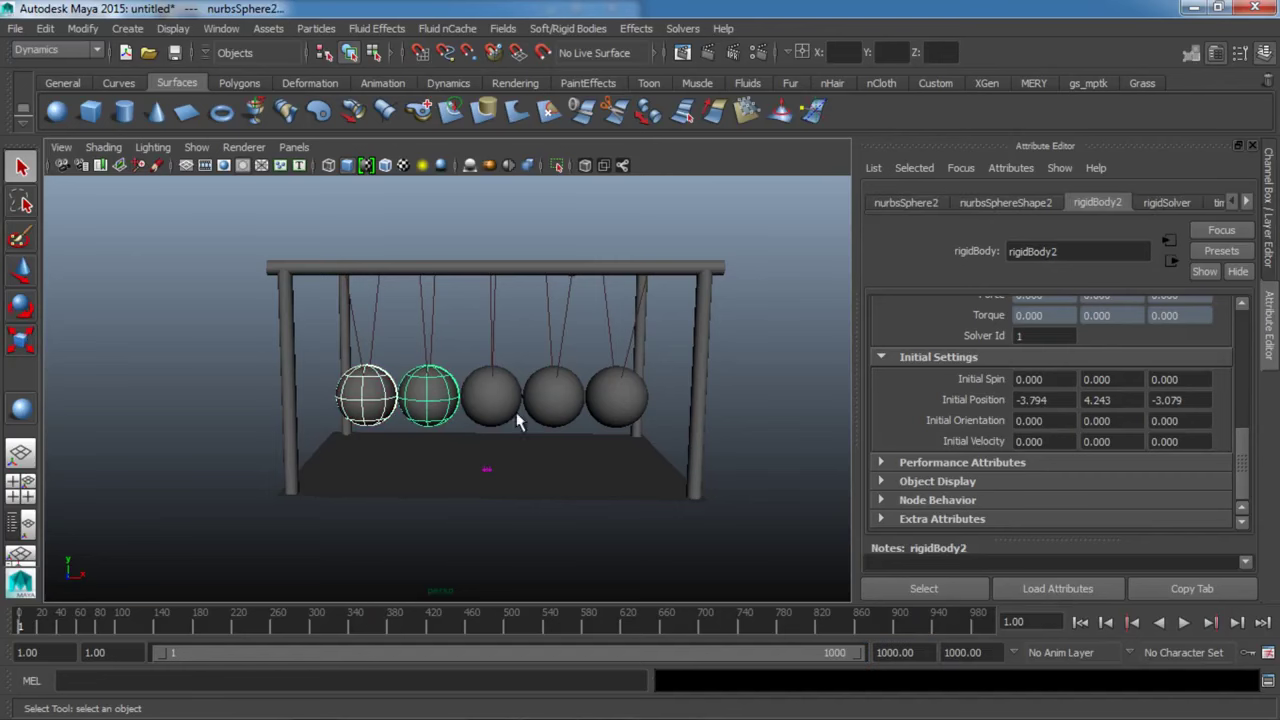
{"action": "left_click", "coordinate": [505, 418], "text": "shift"}
{"action": "left_click", "coordinate": [565, 420], "text": "shift"}
{"action": "left_click", "coordinate": [620, 417], "text": "shift"}
{"action": "left_click", "coordinate": [1268, 252]}
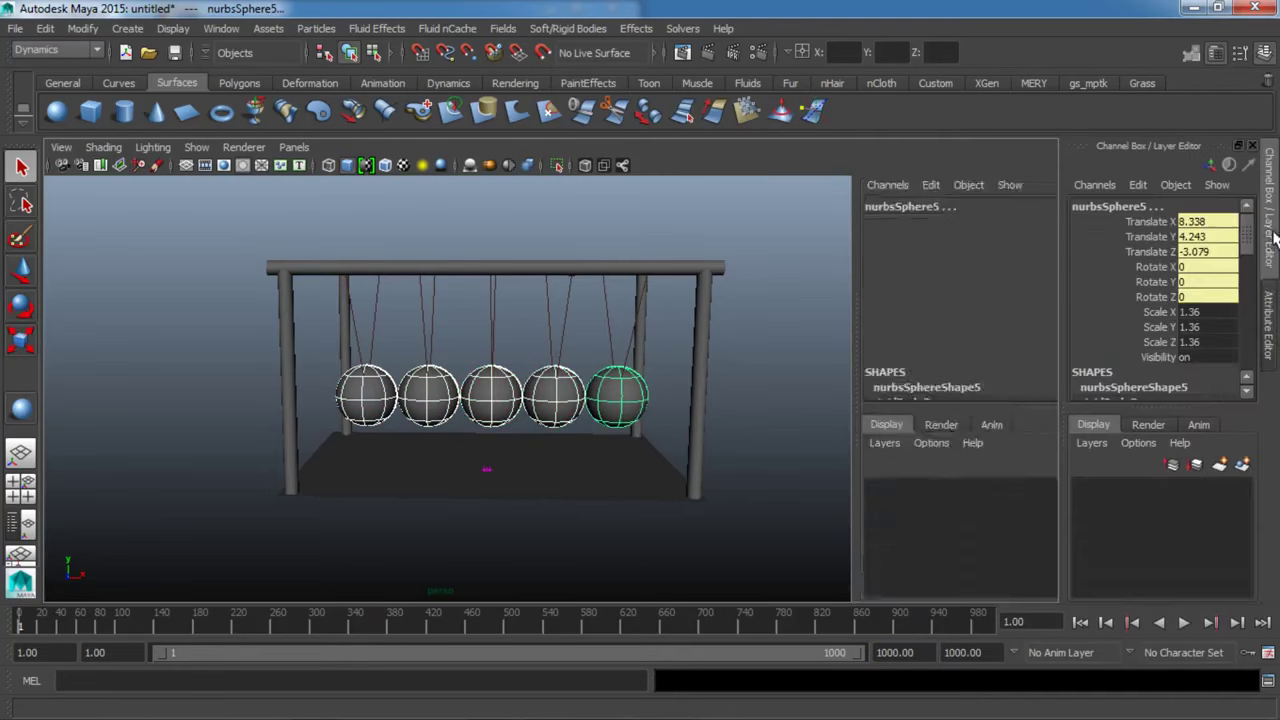
{"action": "scroll", "coordinate": [1147, 304], "scroll_direction": "down", "scroll_amount": 1}
{"action": "scroll", "coordinate": [1147, 304], "scroll_direction": "down", "scroll_amount": 2}
{"action": "scroll", "coordinate": [1147, 304], "scroll_direction": "down", "scroll_amount": 1}
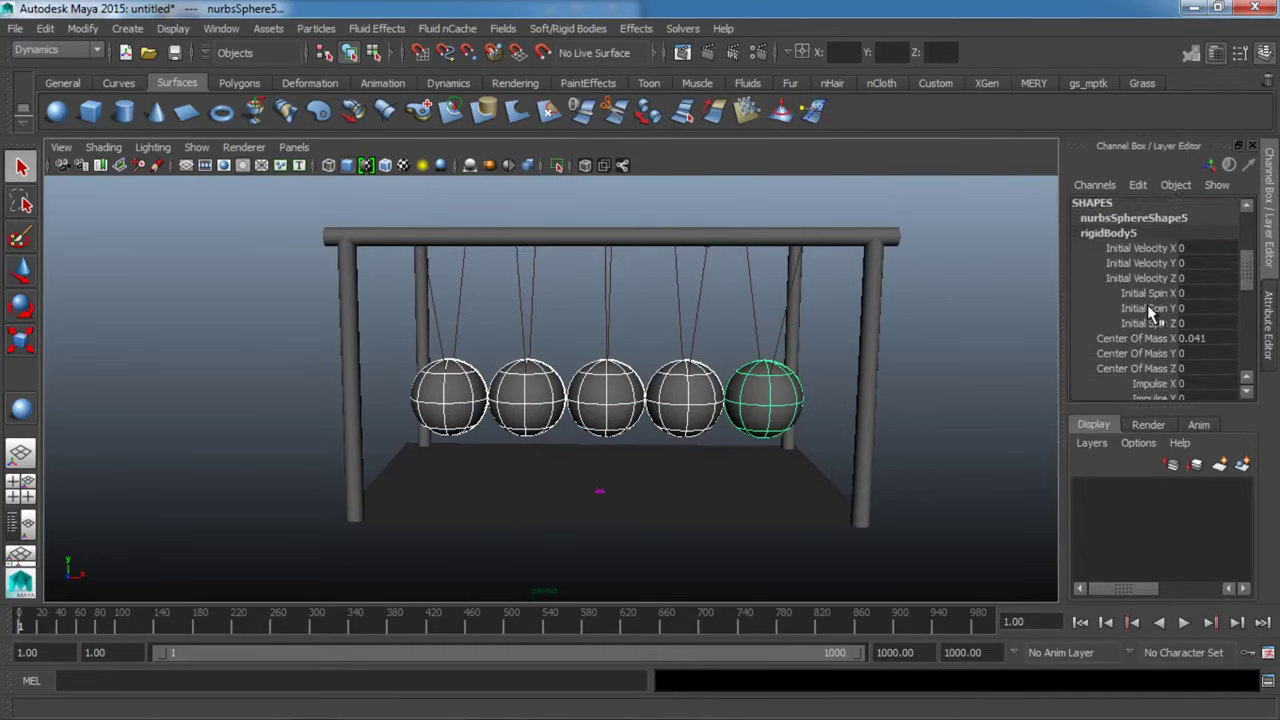
{"action": "scroll", "coordinate": [1147, 304], "scroll_direction": "down", "scroll_amount": 2}
{"action": "scroll", "coordinate": [1147, 304], "scroll_direction": "down", "scroll_amount": 2}
{"action": "scroll", "coordinate": [1147, 304], "scroll_direction": "down", "scroll_amount": 1}
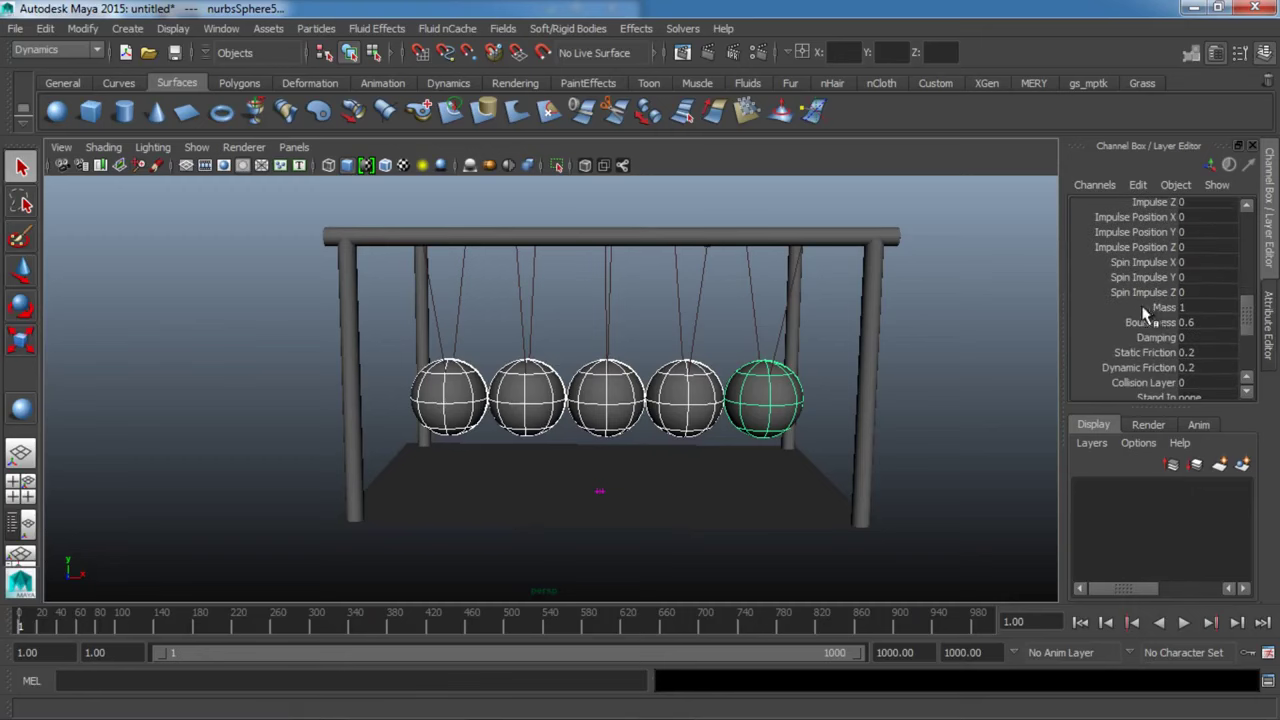
Set Bounciness to 1 and Static Friction to 0.
{"action": "double_click", "coordinate": [1222, 322]}
{"action": "type", "text": "1"}
{"action": "scroll", "coordinate": [1210, 346], "scroll_direction": "down", "scroll_amount": 1}
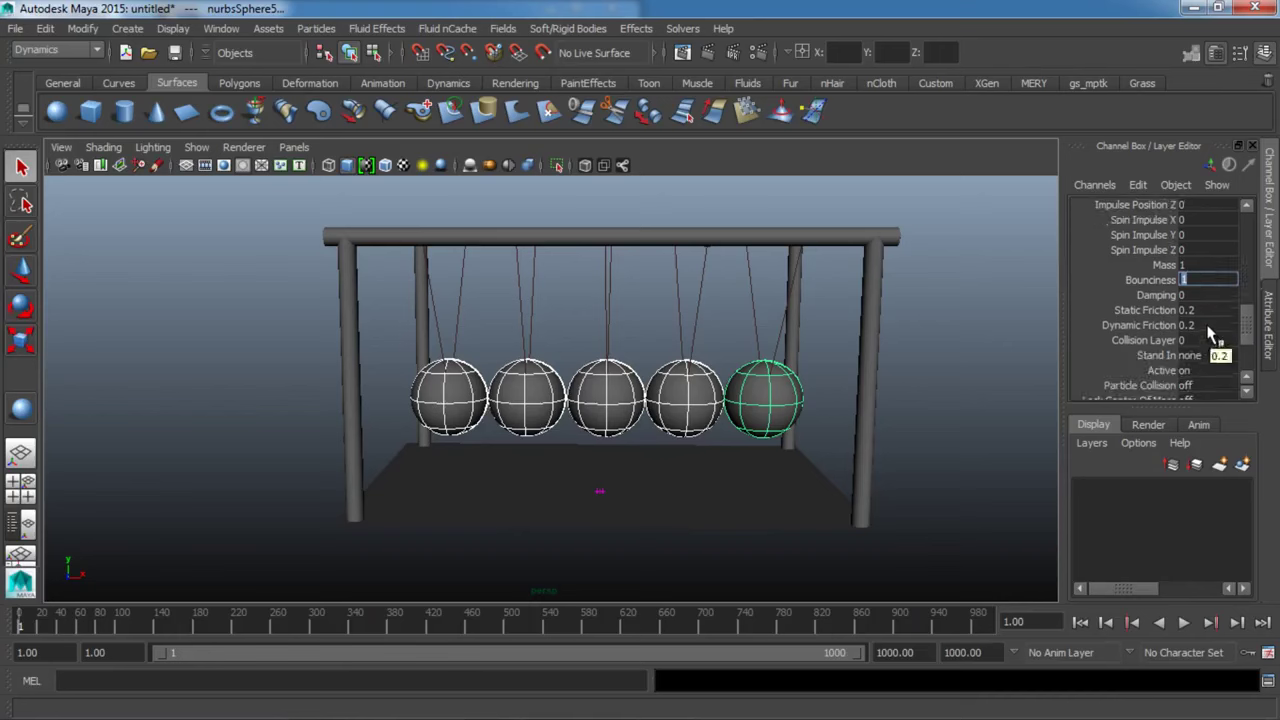
{"action": "double_click", "coordinate": [1206, 312]}
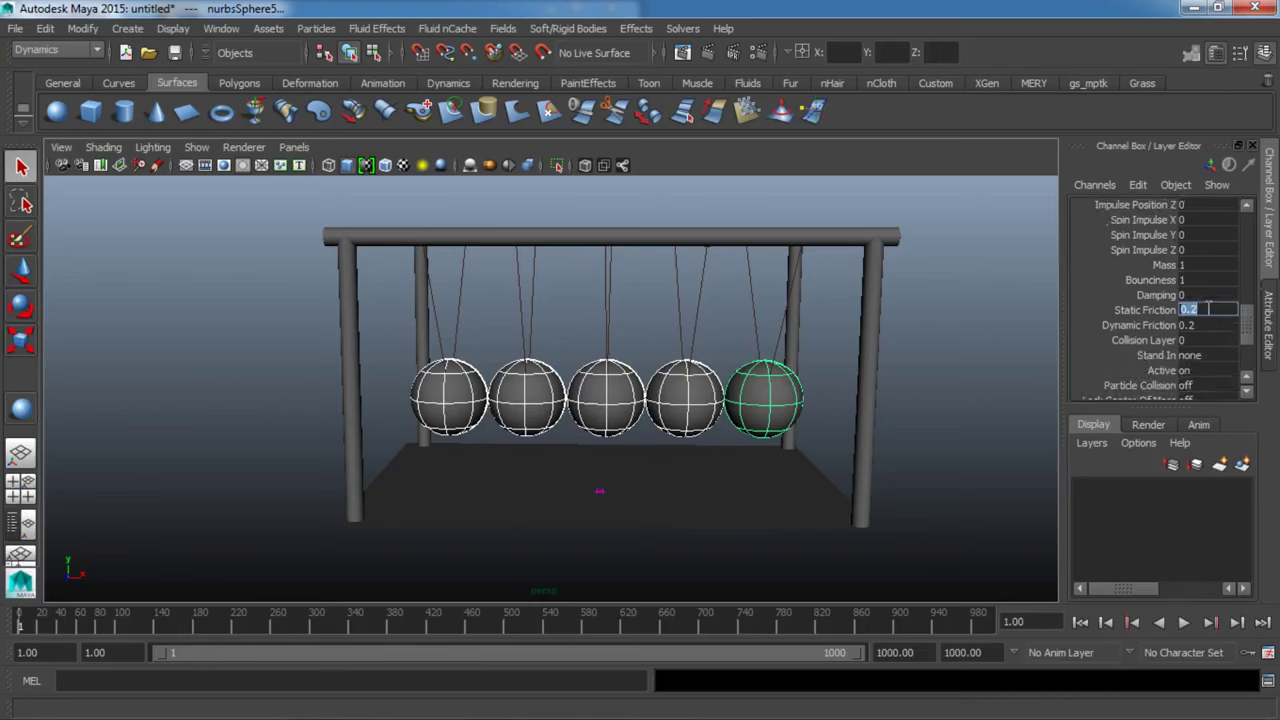
{"action": "type", "text": "0"}
{"action": "scroll", "coordinate": [1207, 314], "scroll_direction": "down", "scroll_amount": 1}
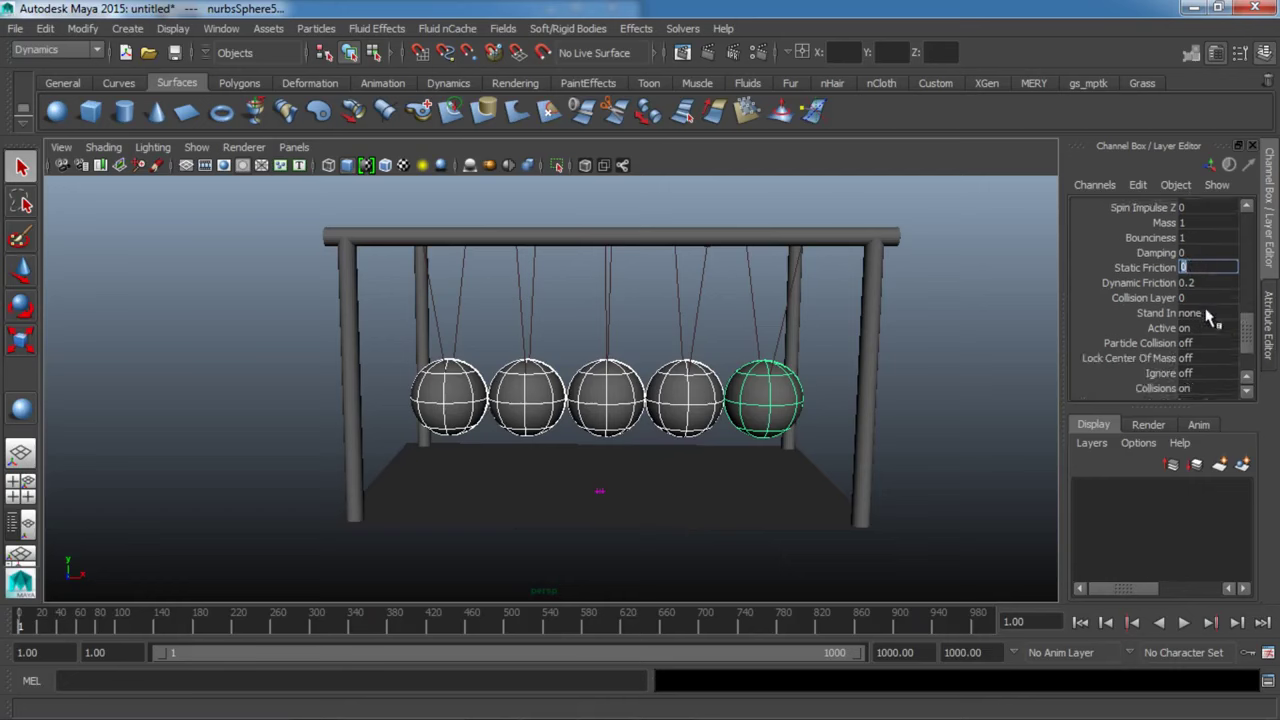
{"action": "scroll", "coordinate": [1207, 316], "scroll_direction": "down", "scroll_amount": 1}
{"action": "scroll", "coordinate": [1207, 316], "scroll_direction": "up", "scroll_amount": 2}
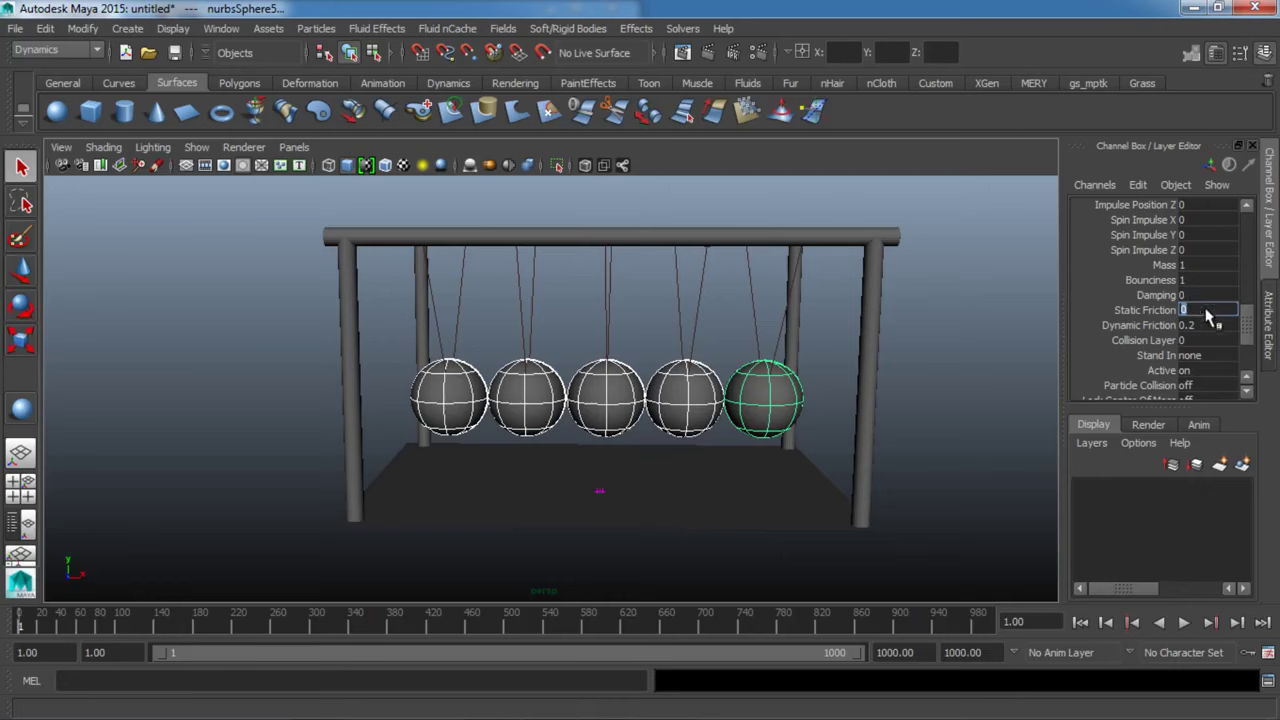
Play the simulation briefly, then return to frame 1.
{"action": "left_click", "coordinate": [977, 362]}
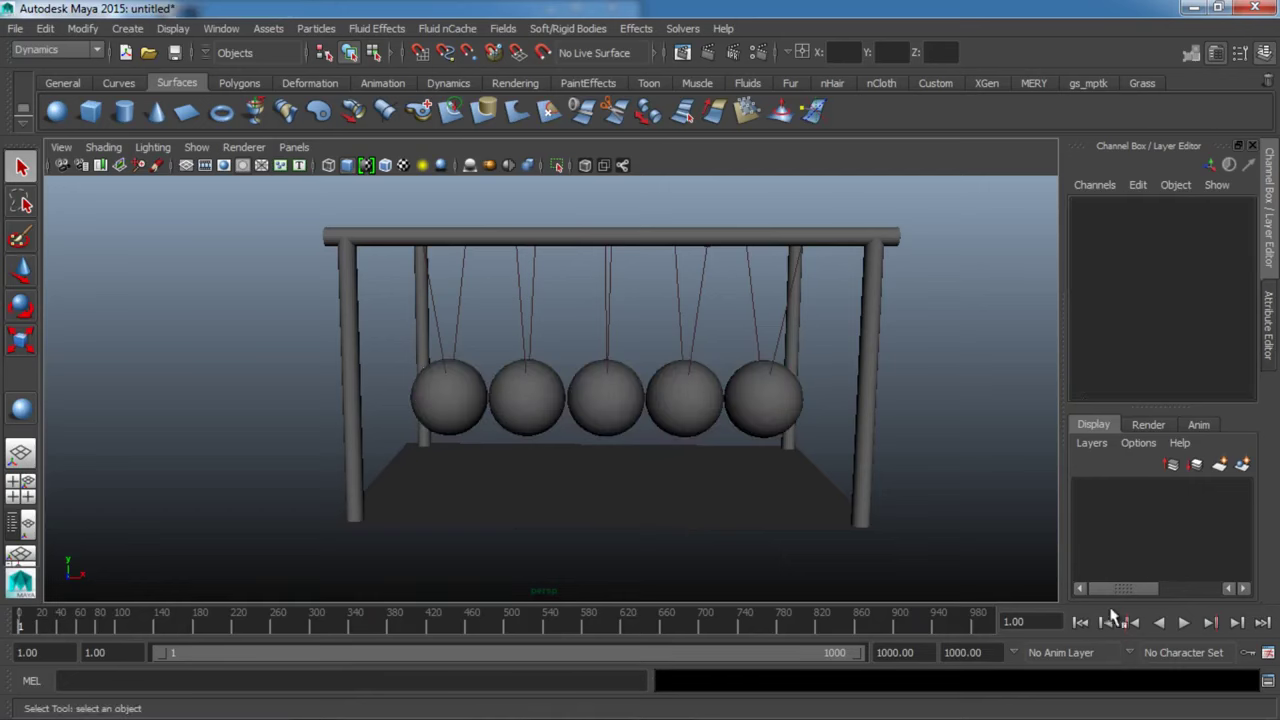
{"action": "left_click", "coordinate": [1186, 623]}
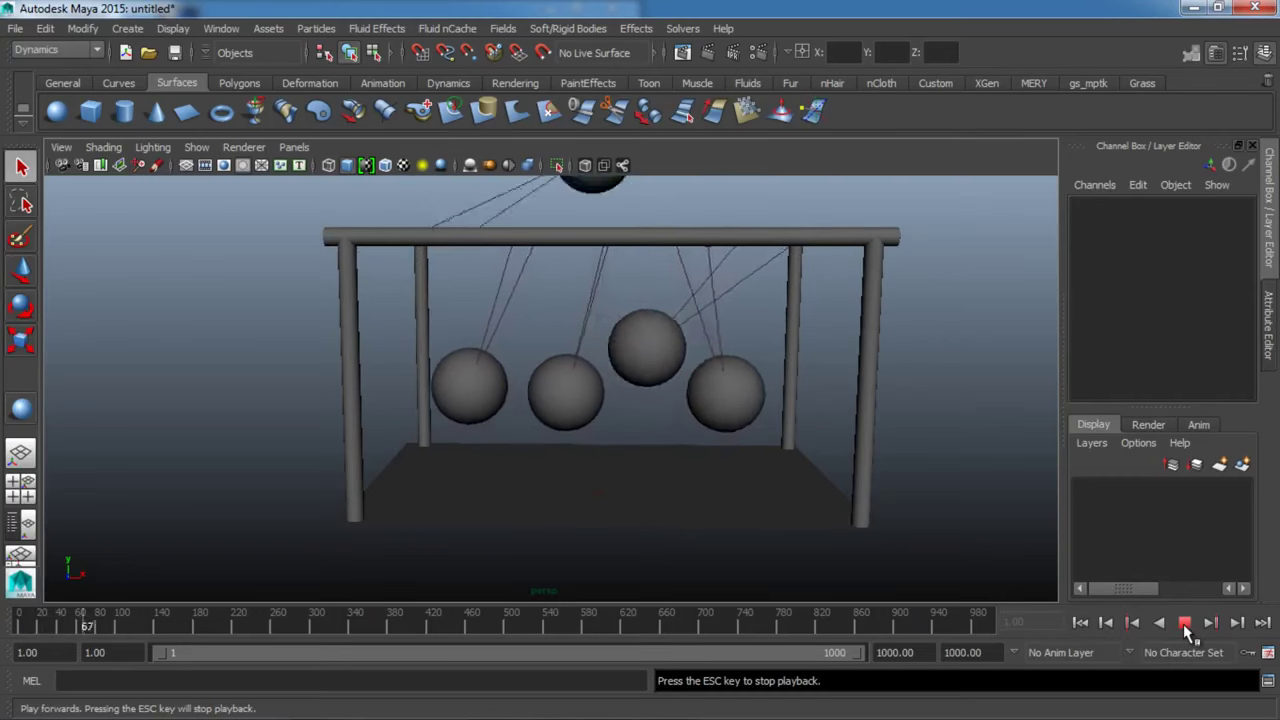
{"action": "left_click", "coordinate": [1184, 624]}
{"action": "left_click", "coordinate": [1081, 622]}
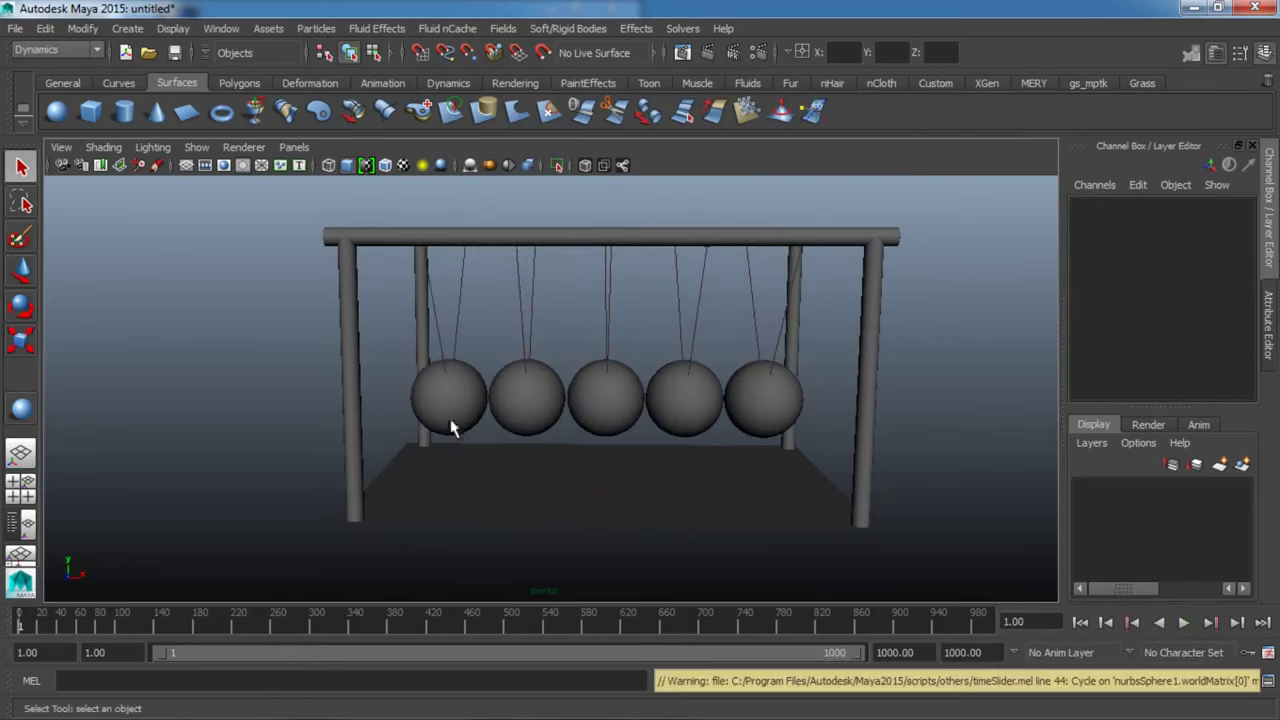
Select the leftmost sphere, review its rigid body attributes, and start the simulation.
{"action": "left_click", "coordinate": [451, 425]}
{"action": "left_click", "coordinate": [1268, 318]}
{"action": "scroll", "coordinate": [1145, 420], "scroll_direction": "down", "scroll_amount": 1}
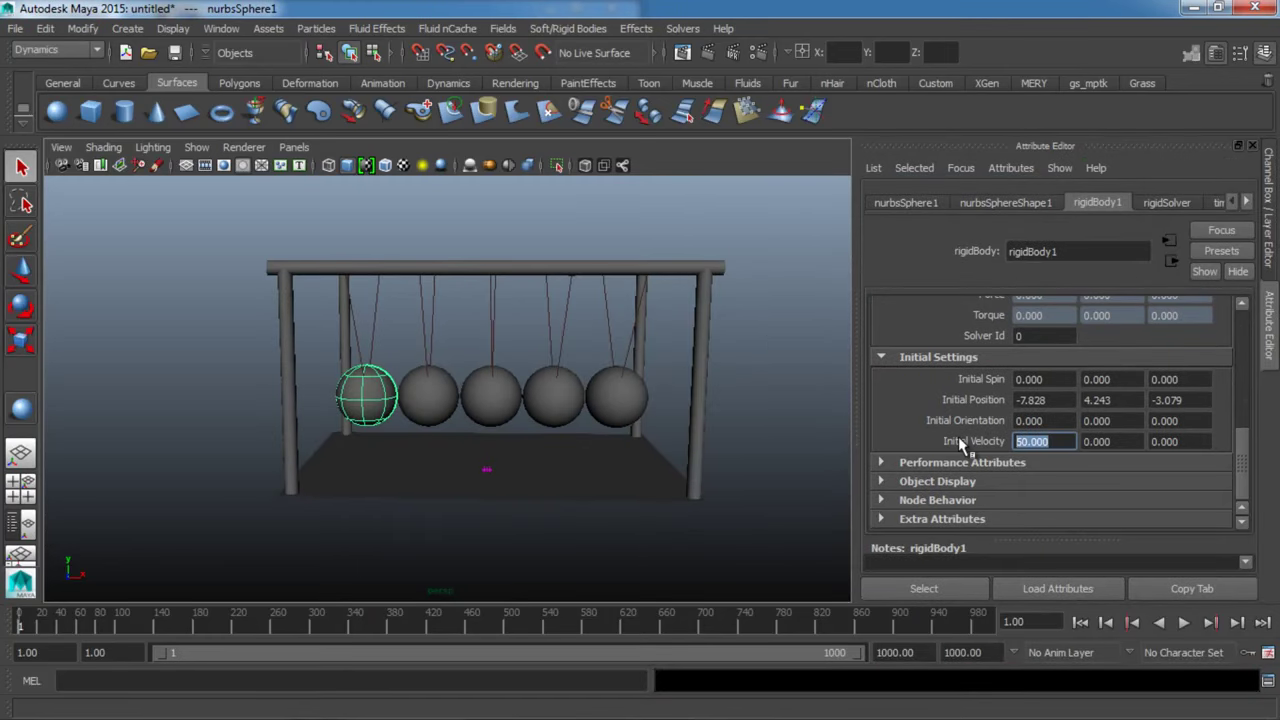
{"action": "left_click", "coordinate": [1268, 345]}
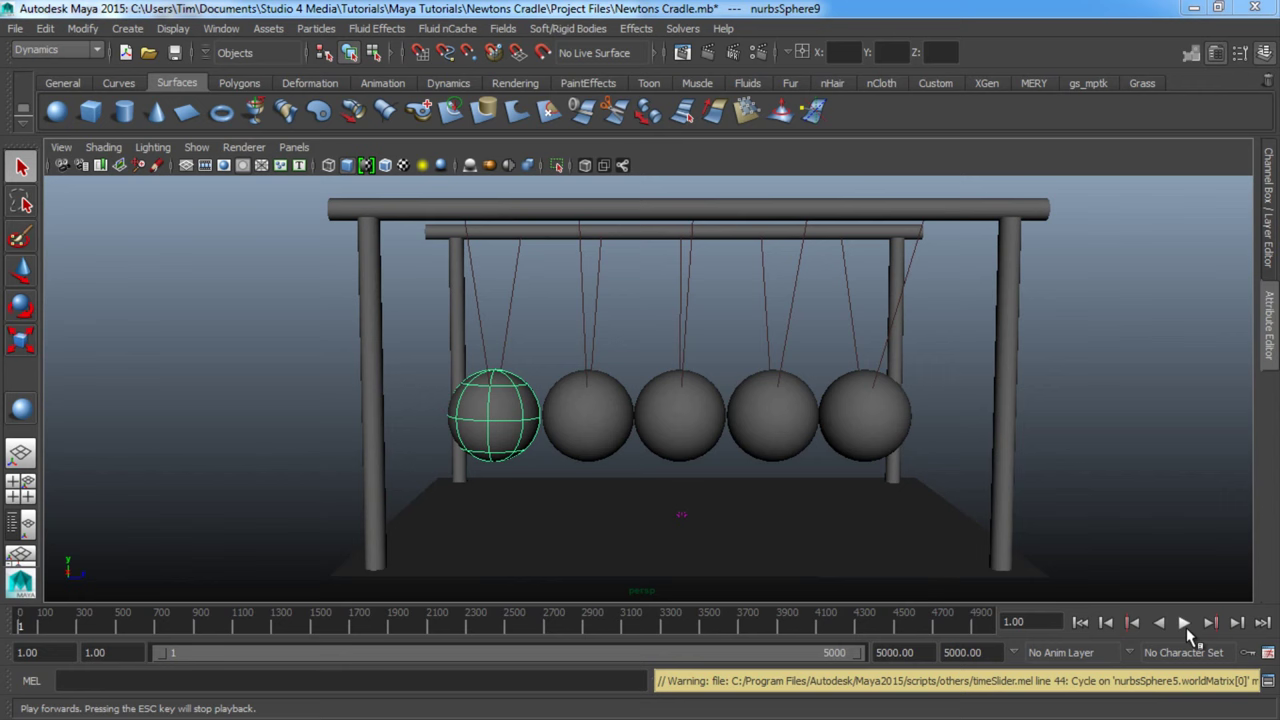
{"action": "left_click", "coordinate": [1184, 622]}
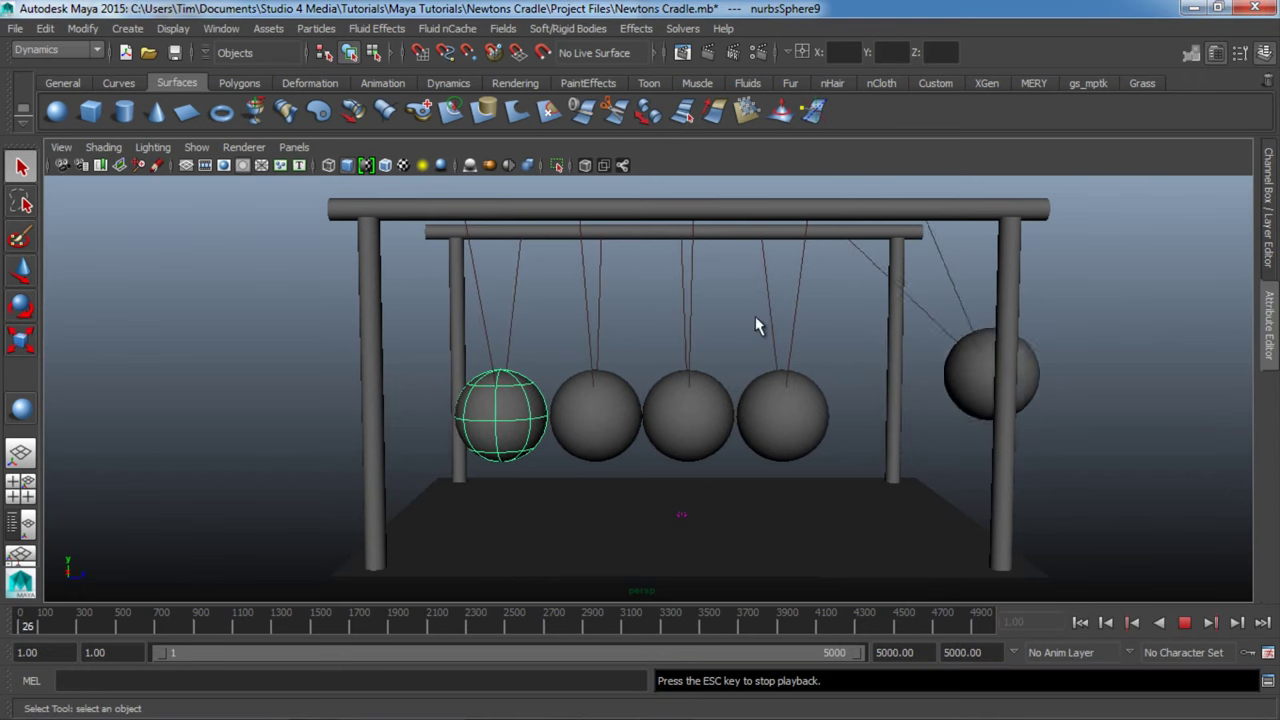
Test-run the cradle simulation with the view reframed closer, stopping at frame 129.
{"action": "scroll", "coordinate": [730, 500], "scroll_direction": "down", "scroll_amount": 2}
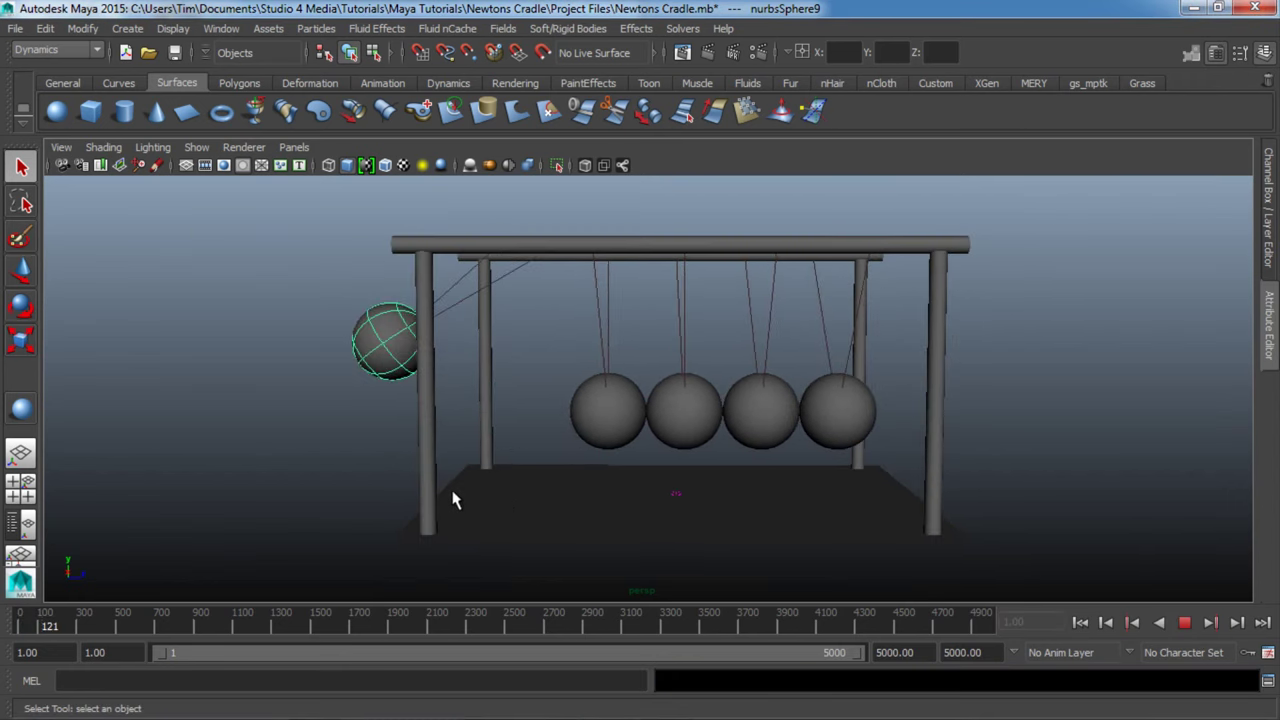
{"action": "mouse_move", "coordinate": [469, 494]}
{"action": "left_mouse_down", "text": "alt"}
{"action": "mouse_move", "coordinate": [679, 505]}
{"action": "mouse_move", "coordinate": [474, 503]}
{"action": "left_mouse_up", "text": "alt"}
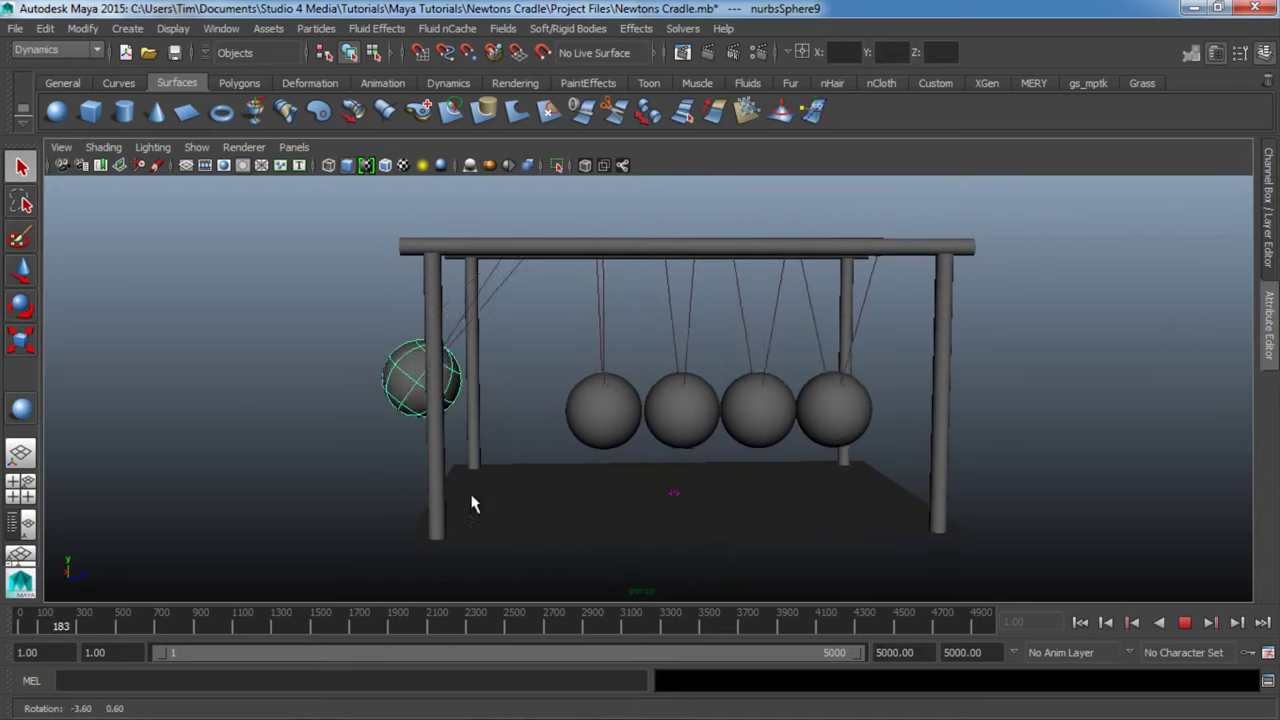
{"action": "left_click", "coordinate": [1188, 624]}
{"action": "left_click", "coordinate": [1080, 622]}
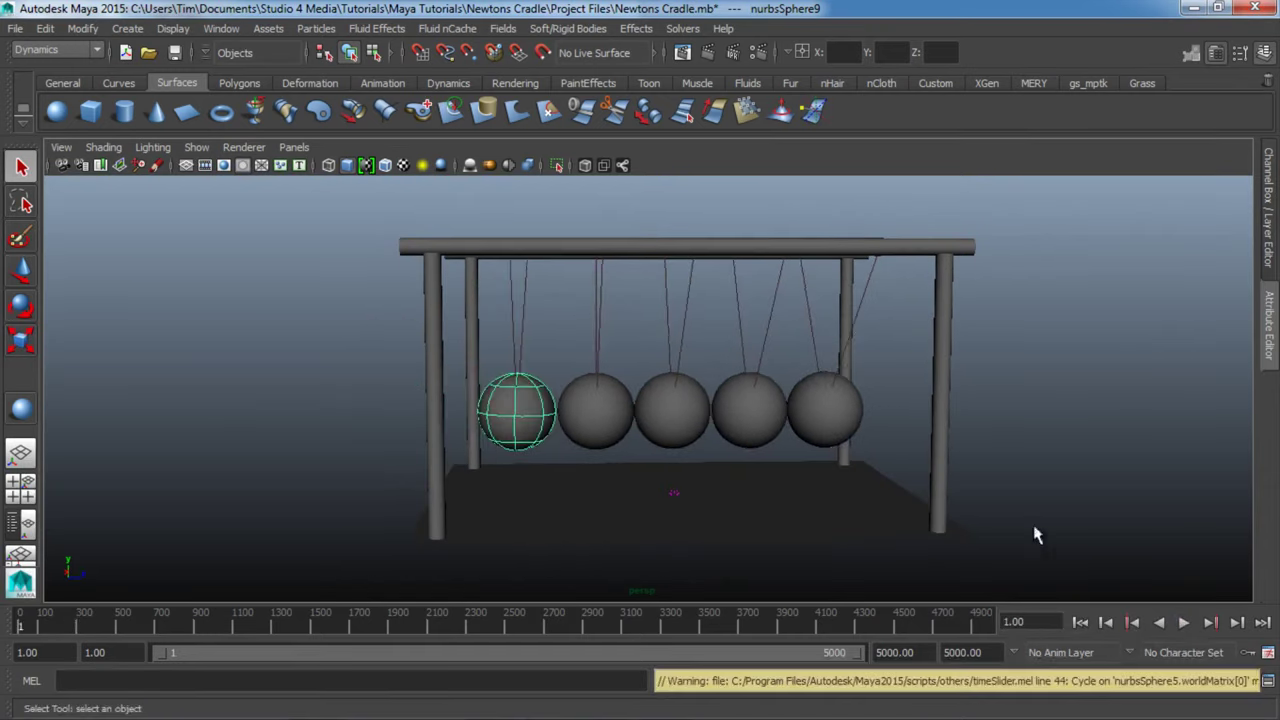
{"action": "middle_click_drag", "start_coordinate": [806, 522], "coordinate": [700, 512], "text": "alt"}
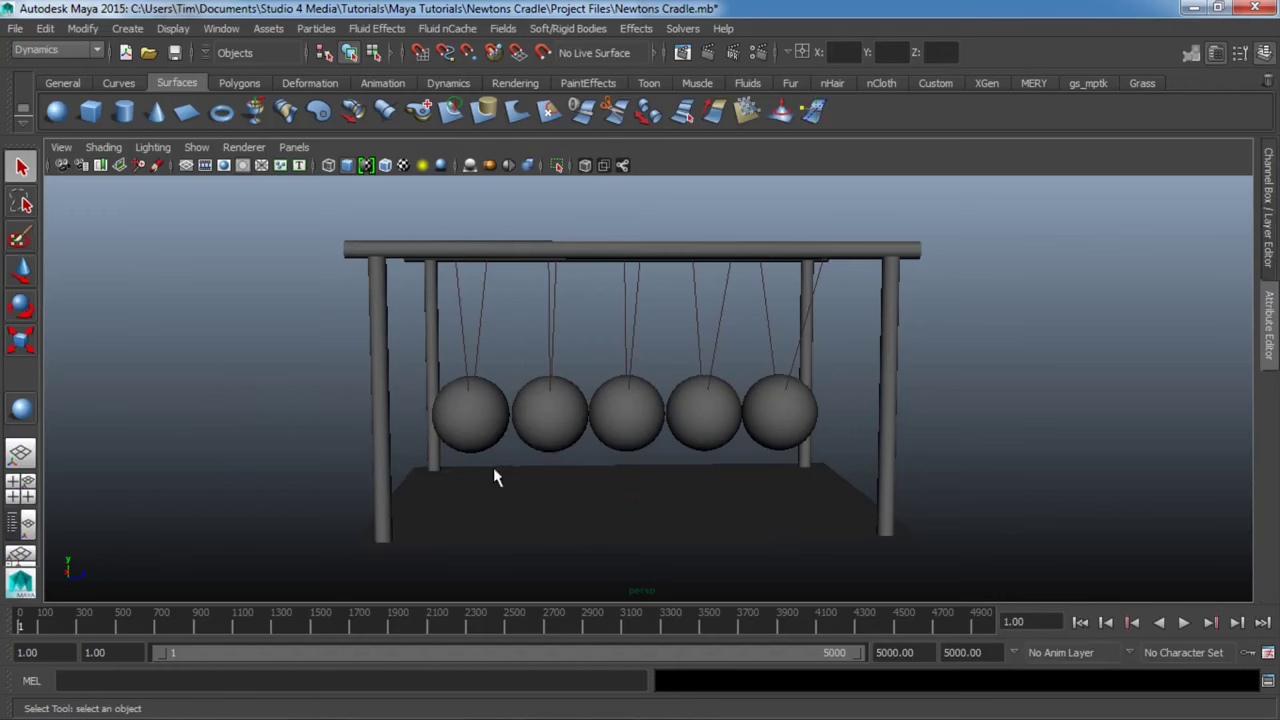
{"action": "right_click_drag", "start_coordinate": [494, 477], "coordinate": [627, 481], "text": "alt"}
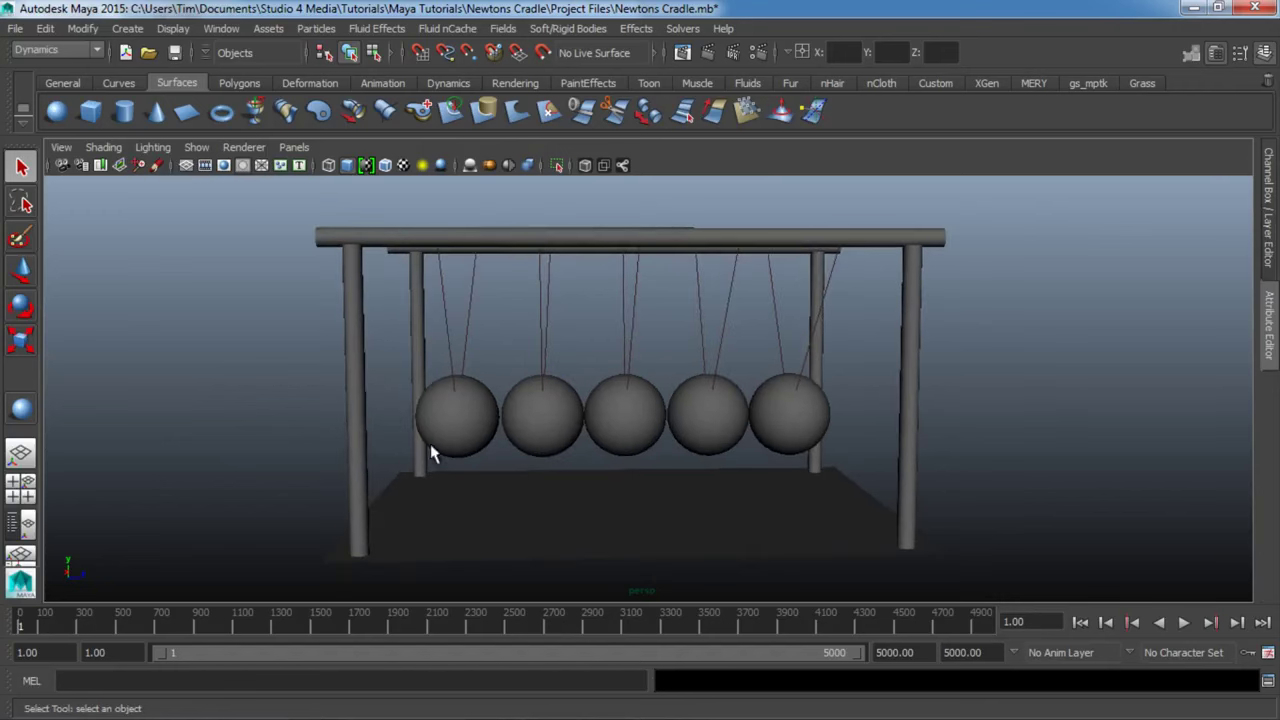
{"action": "left_click", "coordinate": [1184, 622]}
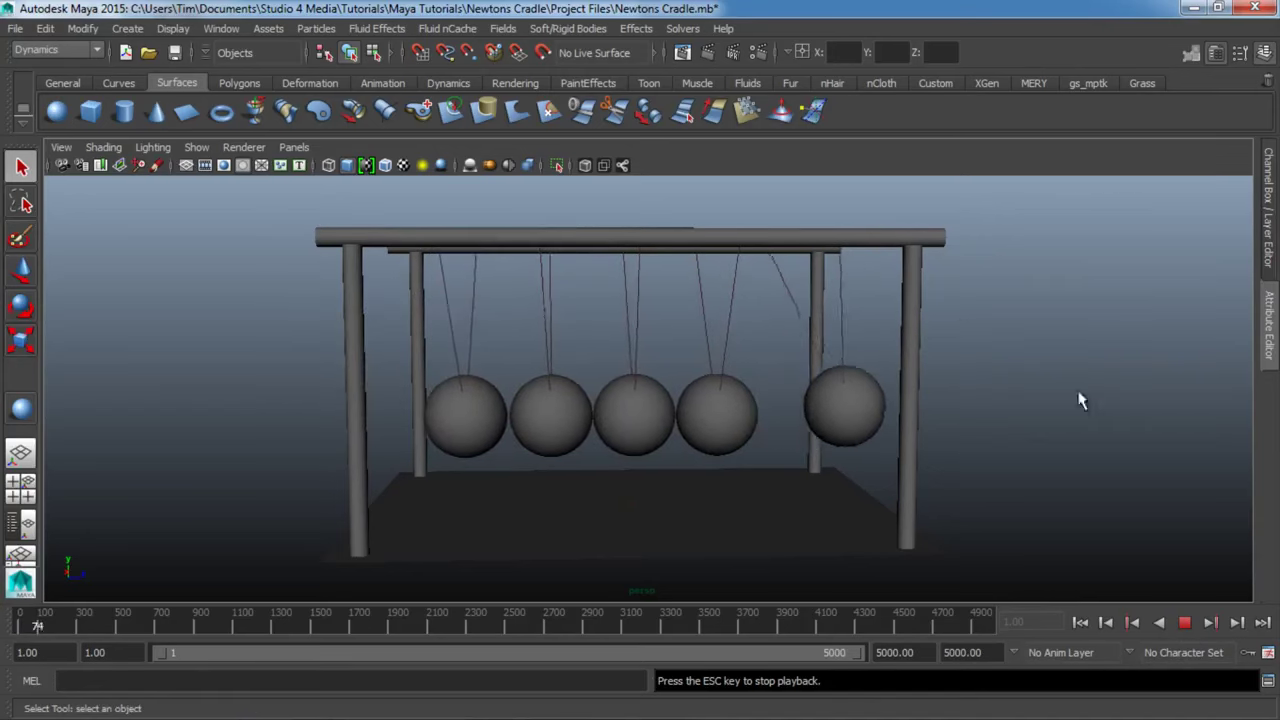
{"action": "left_click", "coordinate": [1184, 622]}
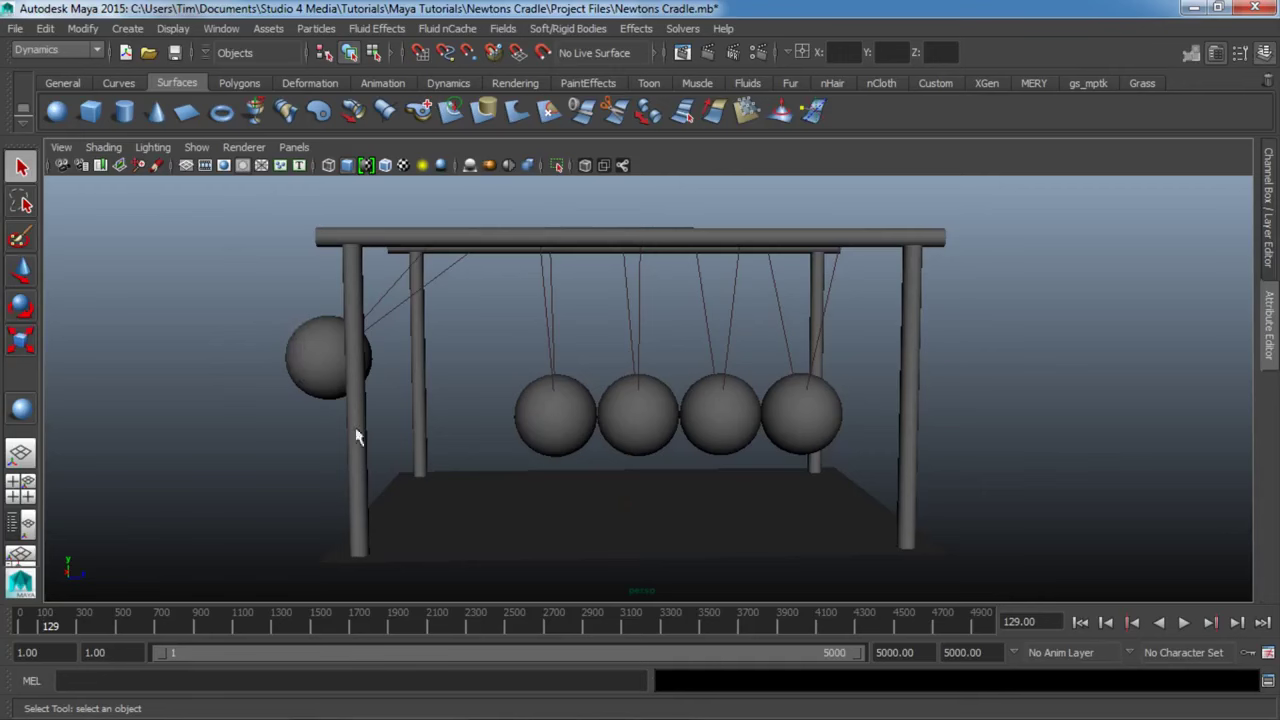
Rewind and replay the simulation, stopping at frame 19 with the far-right ball swung outward.
{"action": "left_click", "coordinate": [1079, 624]}
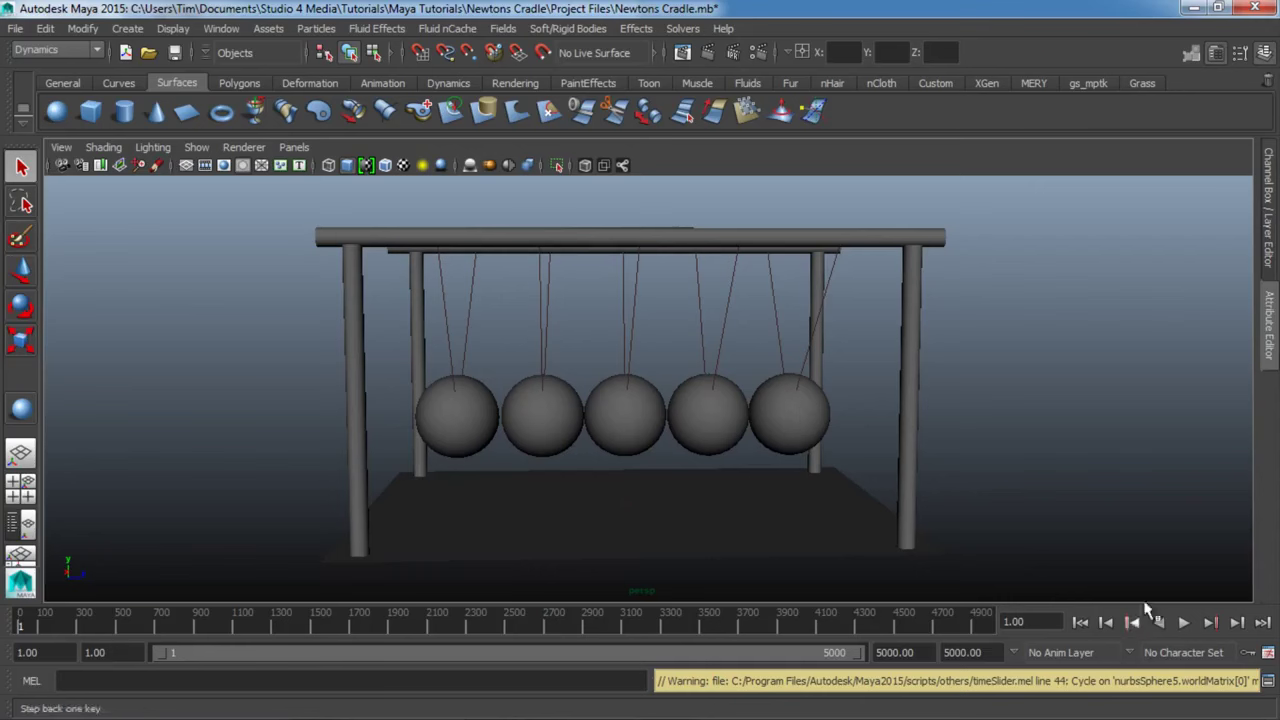
{"action": "left_click", "coordinate": [1184, 624]}
{"action": "key", "text": "Escape"}
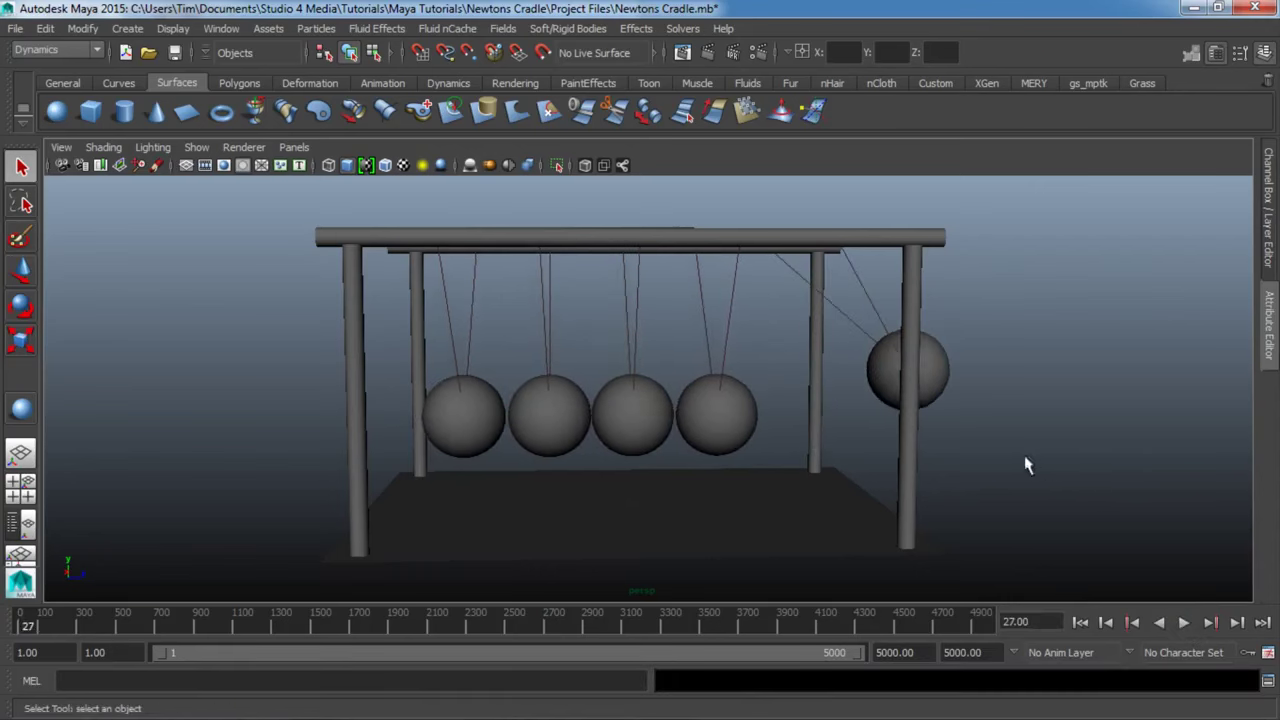
{"action": "left_click", "coordinate": [1088, 624]}
{"action": "left_click", "coordinate": [1183, 622]}
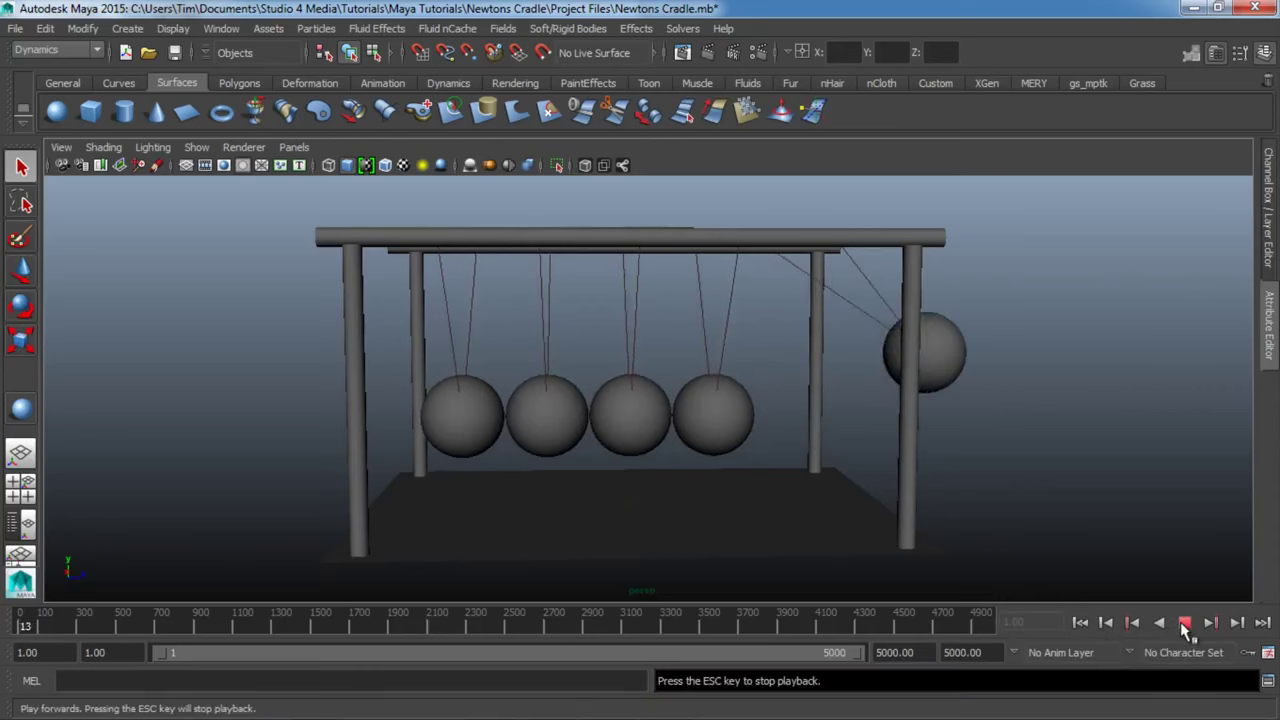
{"action": "key", "text": "Escape"}
{"action": "mouse_move", "coordinate": [893, 302]}
{"action": "left_mouse_down", "text": "alt"}
{"action": "mouse_move", "coordinate": [837, 414]}
{"action": "mouse_move", "coordinate": [903, 420]}
{"action": "mouse_move", "coordinate": [886, 418]}
{"action": "left_mouse_up", "text": "alt"}
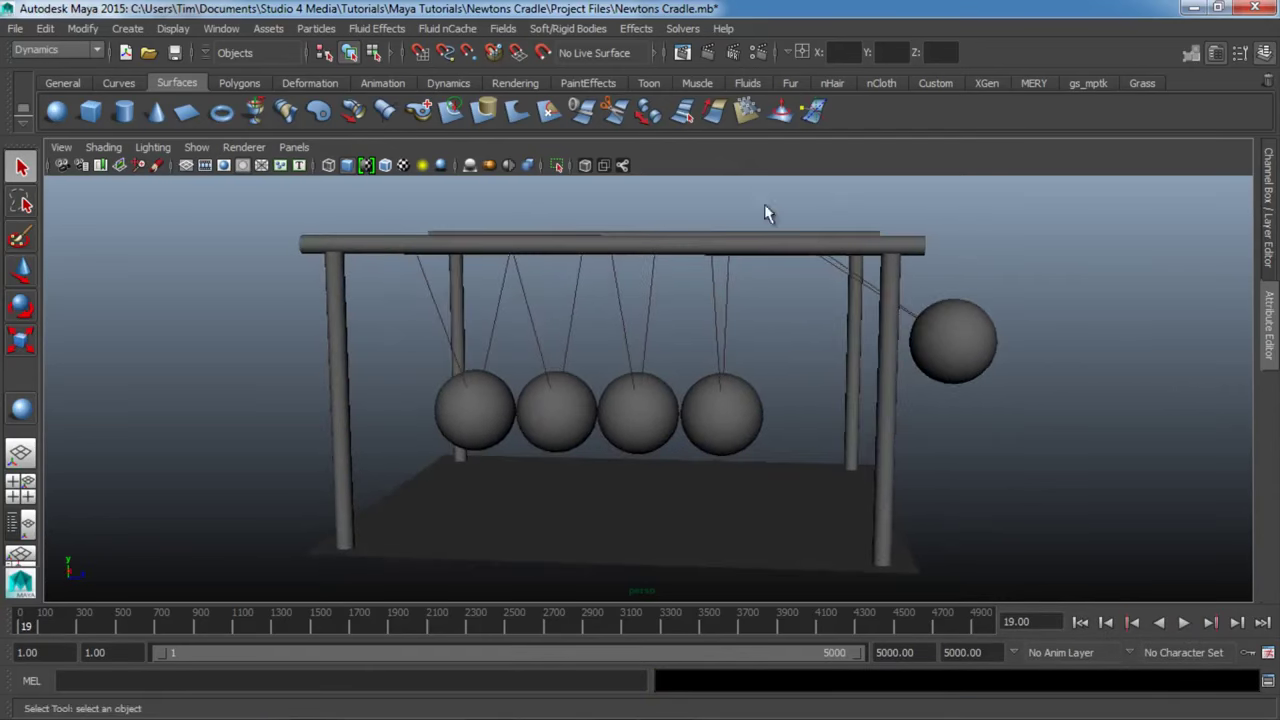
Save frame 19's pose as the initial state for all dynamic bodies, then inspect rigidBody5's attributes.
{"action": "left_click", "coordinate": [684, 30]}
{"action": "mouse_move", "coordinate": [711, 56]}
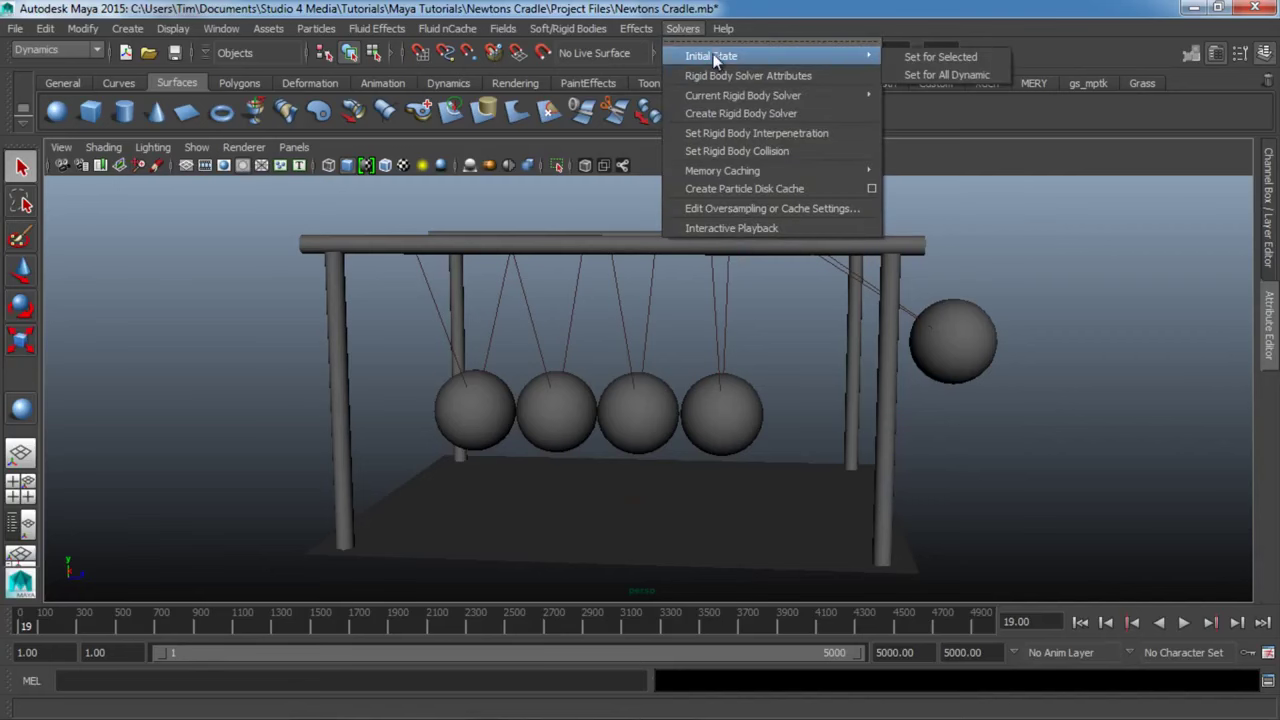
{"action": "left_click", "coordinate": [948, 73]}
{"action": "left_click", "coordinate": [1272, 325]}
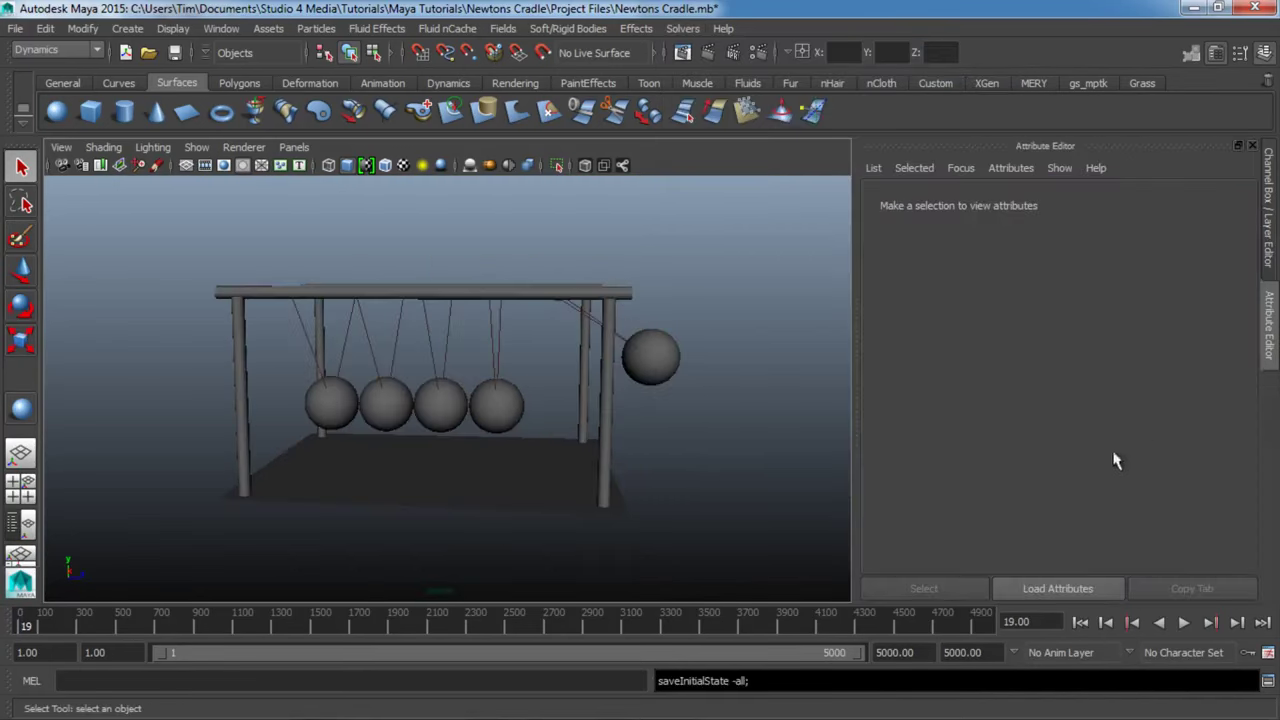
{"action": "left_click", "coordinate": [346, 404]}
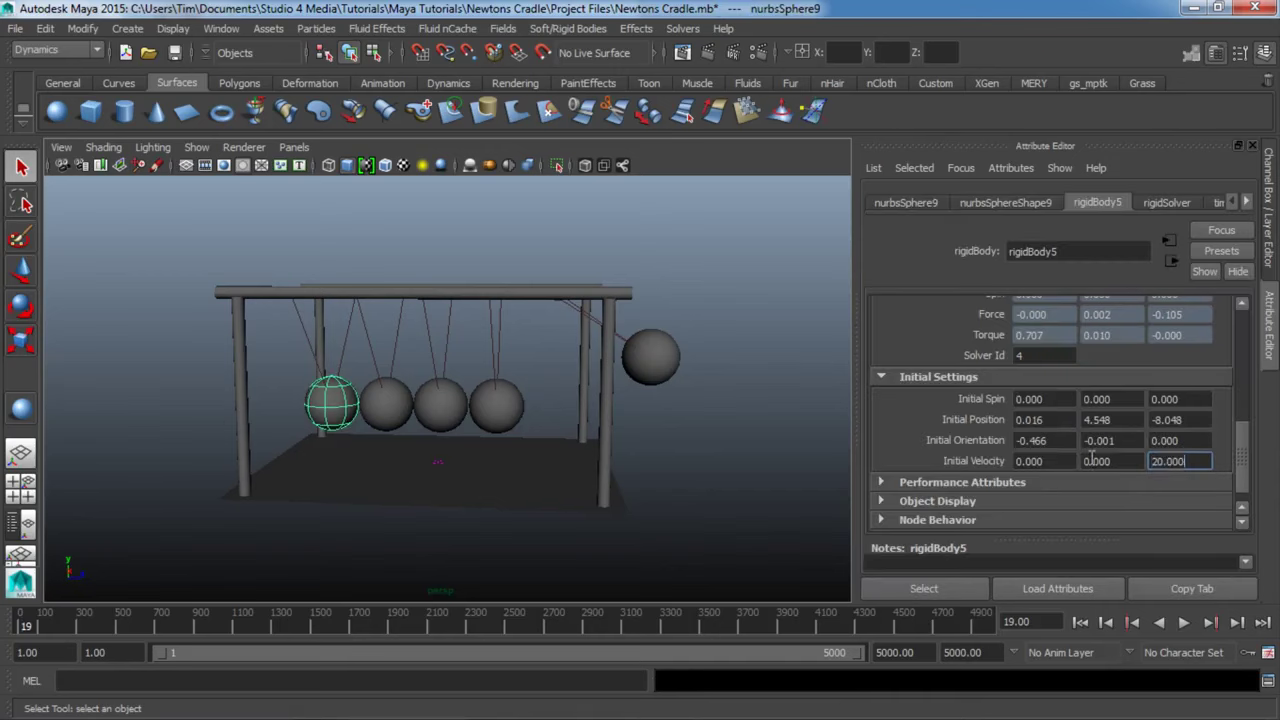
{"action": "left_click", "coordinate": [1271, 345]}
Deselect the ball, rewind to frame 1, and play from the saved swung-out pose.
{"action": "left_click", "coordinate": [1033, 446]}
{"action": "left_click_drag", "start_coordinate": [700, 455], "coordinate": [660, 463], "text": "alt"}
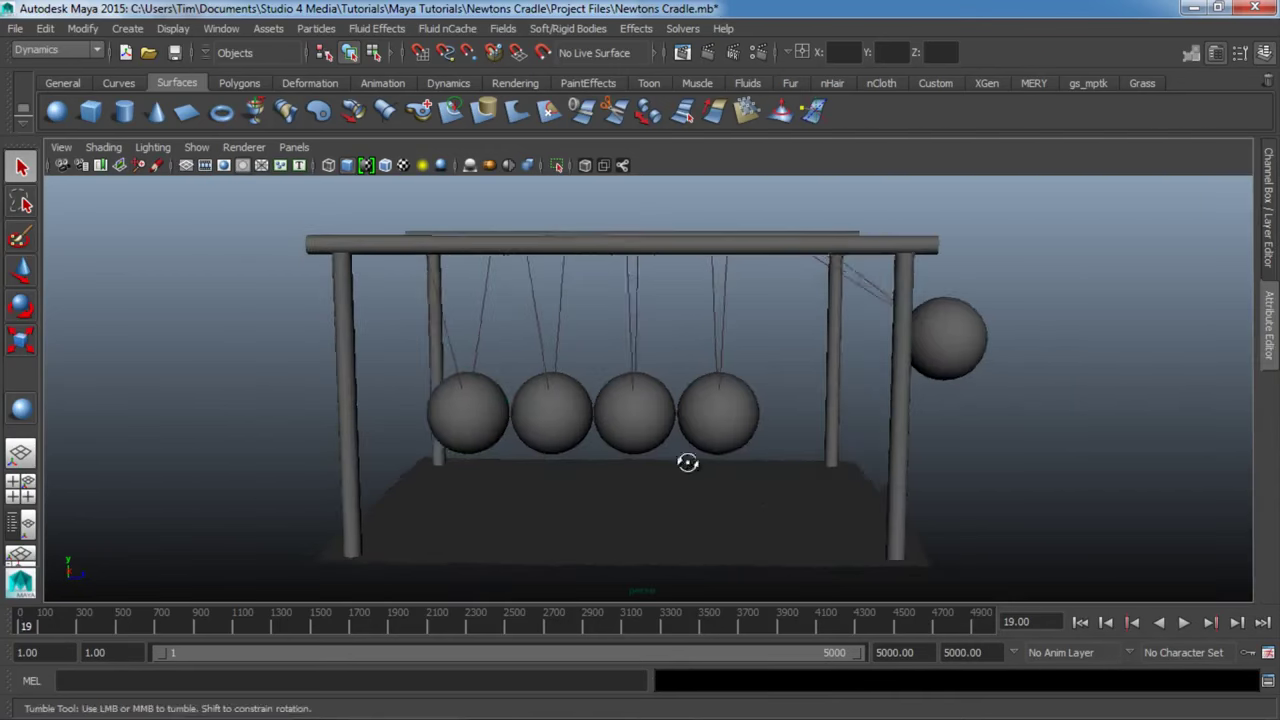
{"action": "left_click", "coordinate": [1091, 627]}
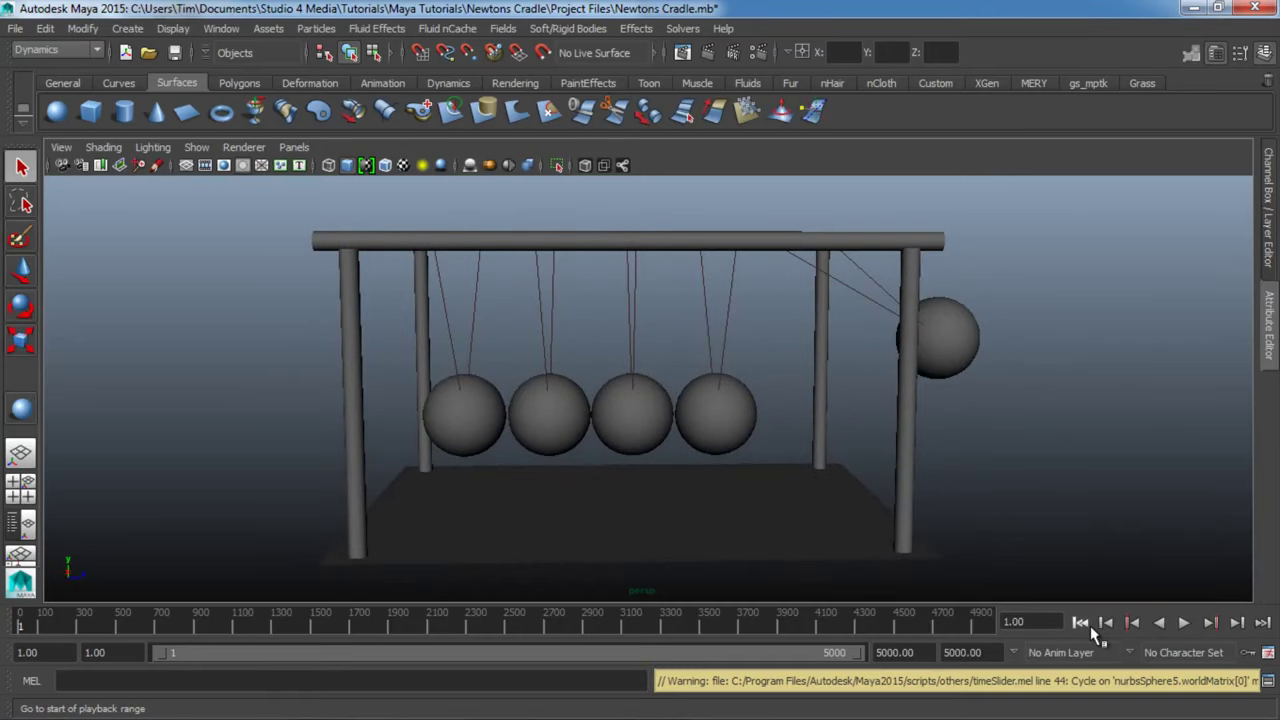
{"action": "left_click_drag", "start_coordinate": [616, 528], "coordinate": [671, 527], "text": "alt"}
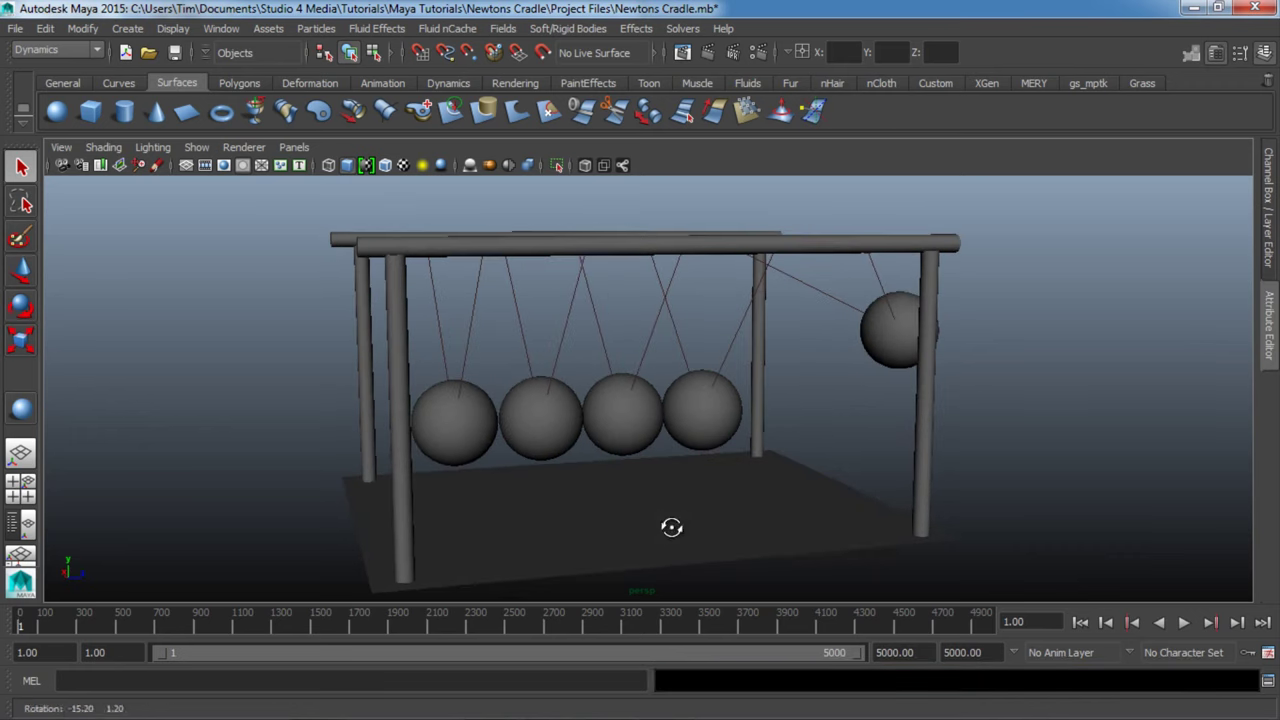
{"action": "left_click_drag", "start_coordinate": [907, 345], "coordinate": [1005, 590], "text": "alt"}
{"action": "left_click", "coordinate": [1183, 622]}
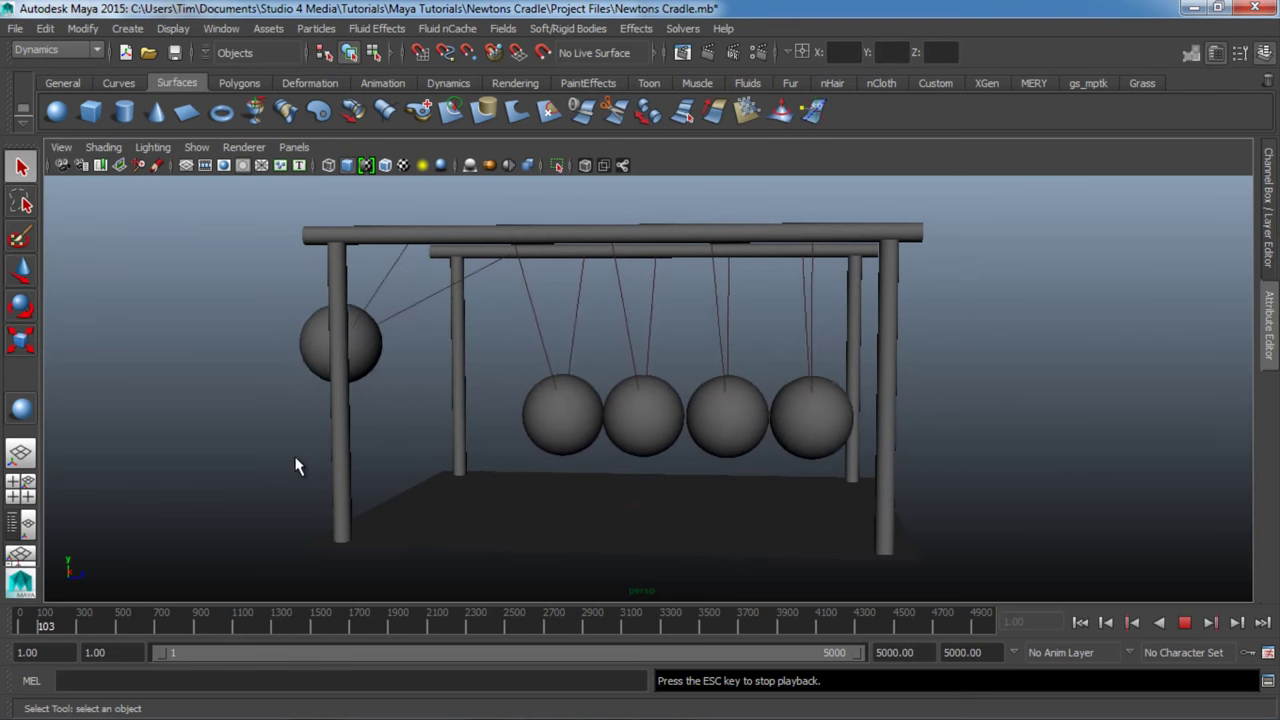
Watch the running cradle from side, end-on, angled and front viewpoints.
{"action": "mouse_move", "coordinate": [297, 480]}
{"action": "left_mouse_down", "text": "alt"}
{"action": "mouse_move", "coordinate": [493, 479]}
{"action": "mouse_move", "coordinate": [357, 471]}
{"action": "mouse_move", "coordinate": [545, 486]}
{"action": "left_mouse_up", "text": "alt"}
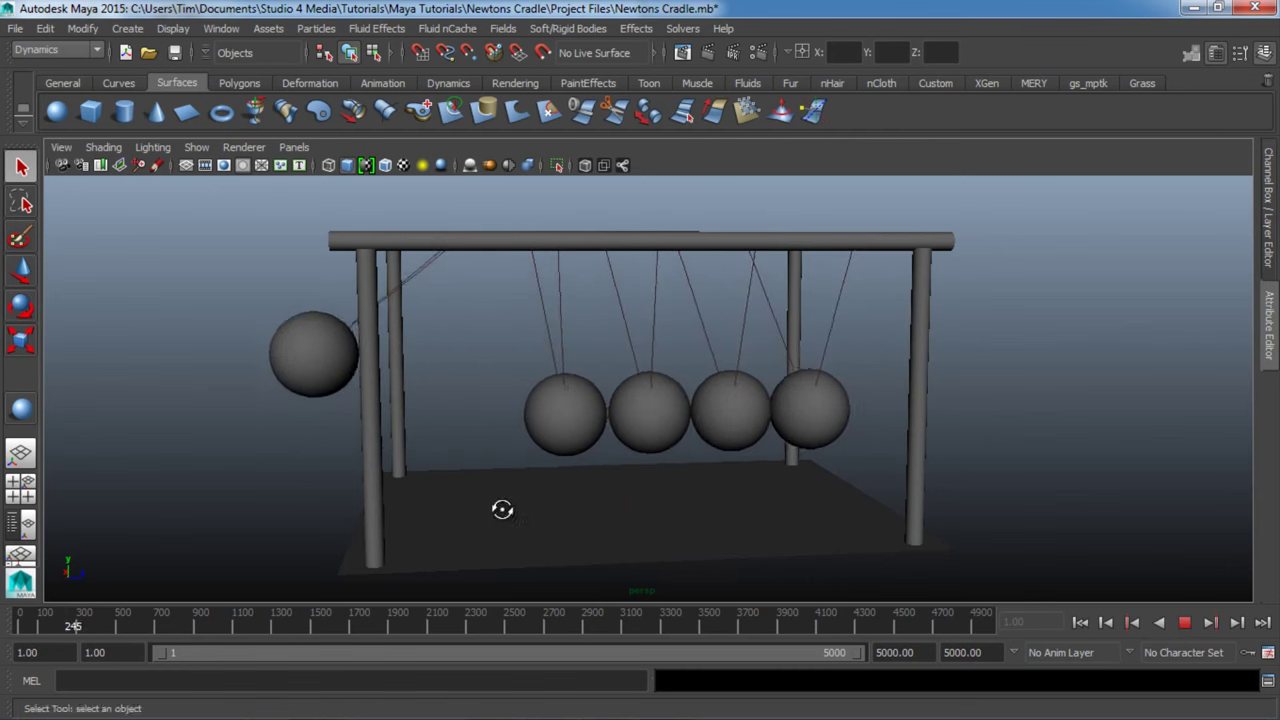
{"action": "mouse_move", "coordinate": [503, 508]}
{"action": "left_mouse_down", "text": "alt"}
{"action": "mouse_move", "coordinate": [723, 523]}
{"action": "mouse_move", "coordinate": [512, 525]}
{"action": "mouse_move", "coordinate": [538, 496]}
{"action": "mouse_move", "coordinate": [500, 440]}
{"action": "left_mouse_up", "text": "alt"}
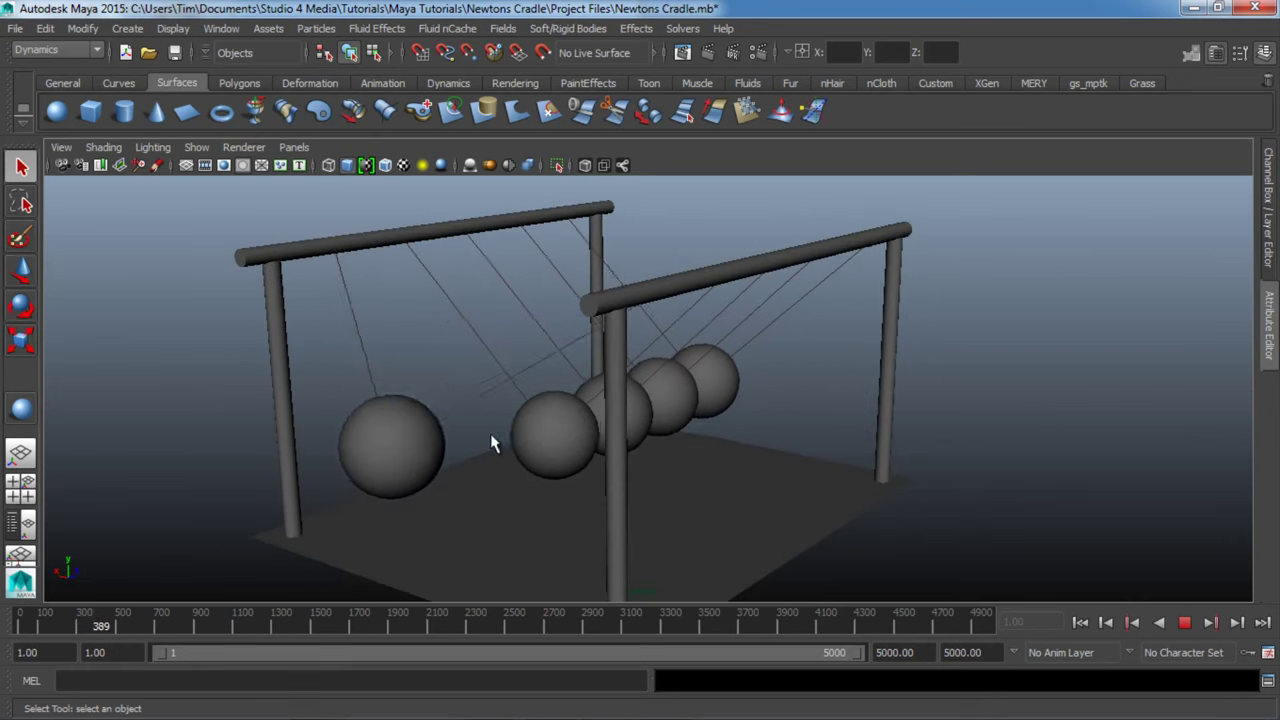
{"action": "mouse_move", "coordinate": [558, 523]}
{"action": "left_mouse_down", "text": "alt"}
{"action": "mouse_move", "coordinate": [489, 509]}
{"action": "mouse_move", "coordinate": [426, 517]}
{"action": "left_mouse_up", "text": "alt"}
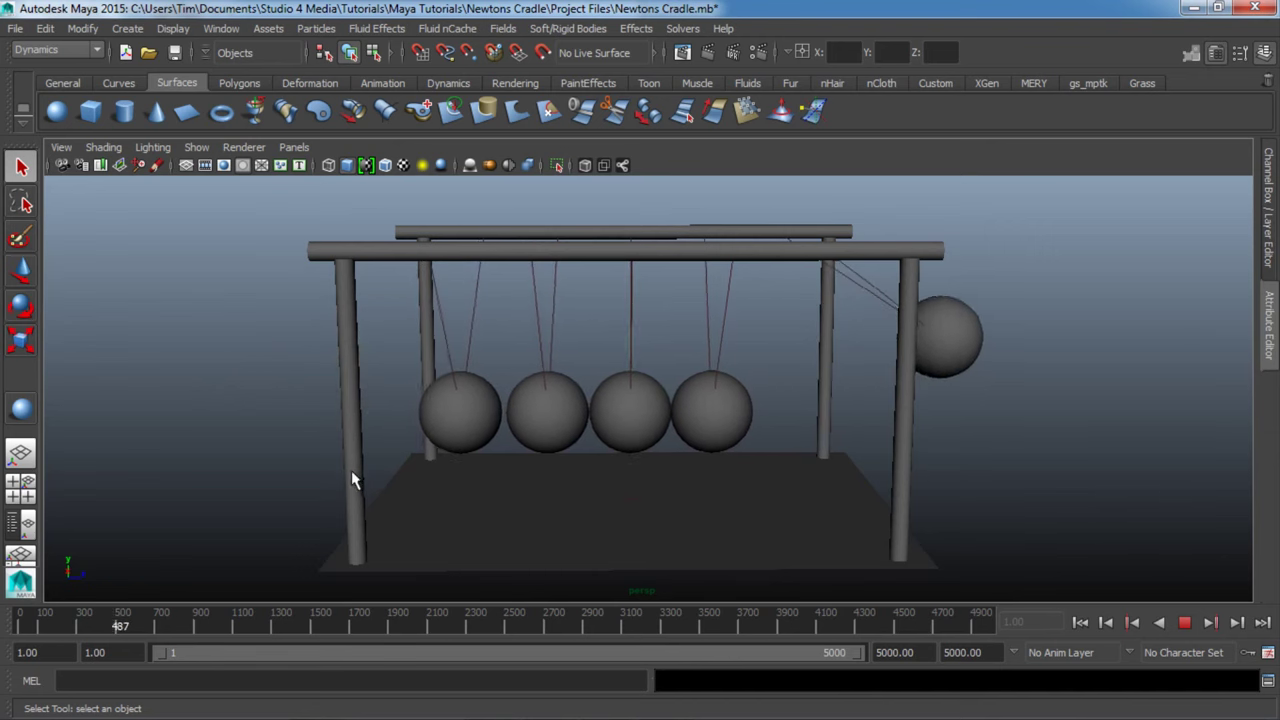
{"action": "mouse_move", "coordinate": [351, 470]}
{"action": "left_mouse_down", "text": "alt"}
{"action": "mouse_move", "coordinate": [534, 457]}
{"action": "mouse_move", "coordinate": [557, 474]}
{"action": "mouse_move", "coordinate": [443, 480]}
{"action": "mouse_move", "coordinate": [595, 450]}
{"action": "mouse_move", "coordinate": [777, 509]}
{"action": "mouse_move", "coordinate": [651, 517]}
{"action": "left_mouse_up", "text": "alt"}
{"action": "scroll", "coordinate": [588, 478], "scroll_direction": "down", "scroll_amount": 5}
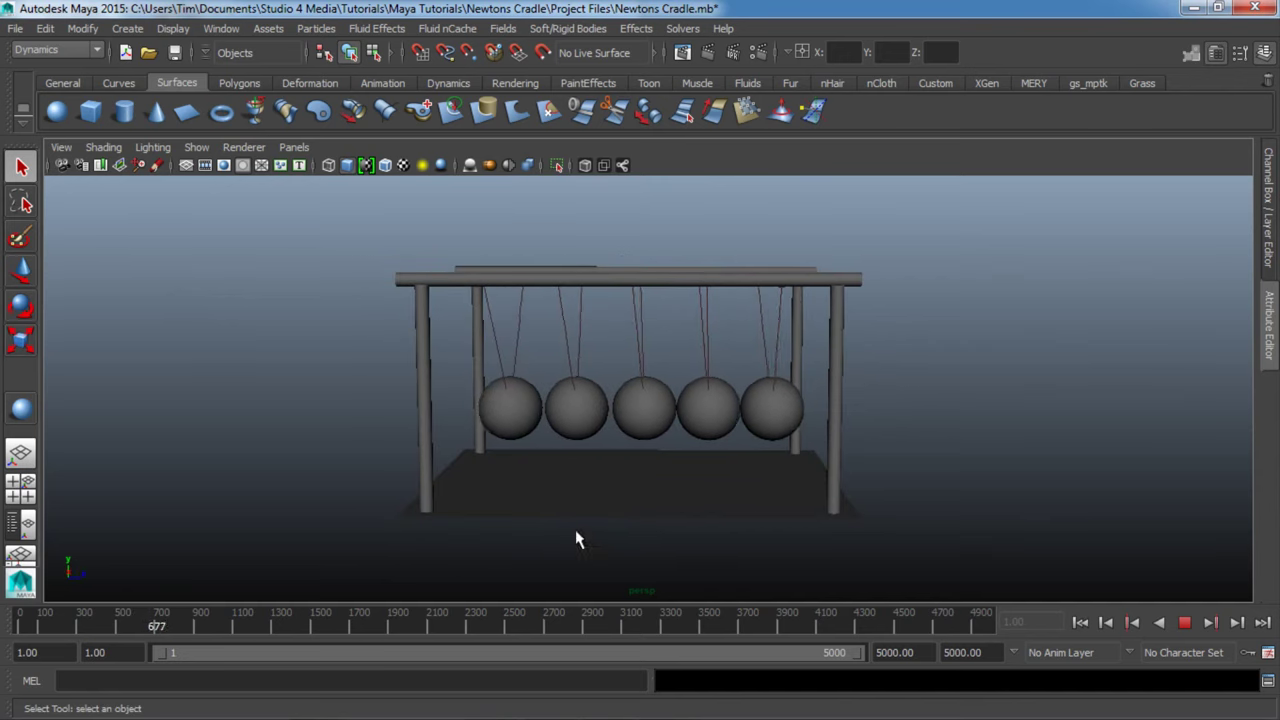
{"action": "mouse_move", "coordinate": [711, 480]}
{"action": "left_mouse_down", "text": "alt"}
{"action": "mouse_move", "coordinate": [520, 471]}
{"action": "mouse_move", "coordinate": [586, 471]}
{"action": "mouse_move", "coordinate": [531, 397]}
{"action": "mouse_move", "coordinate": [534, 486]}
{"action": "left_mouse_up", "text": "alt"}
{"action": "scroll", "coordinate": [531, 397], "scroll_direction": "up", "scroll_amount": 3}
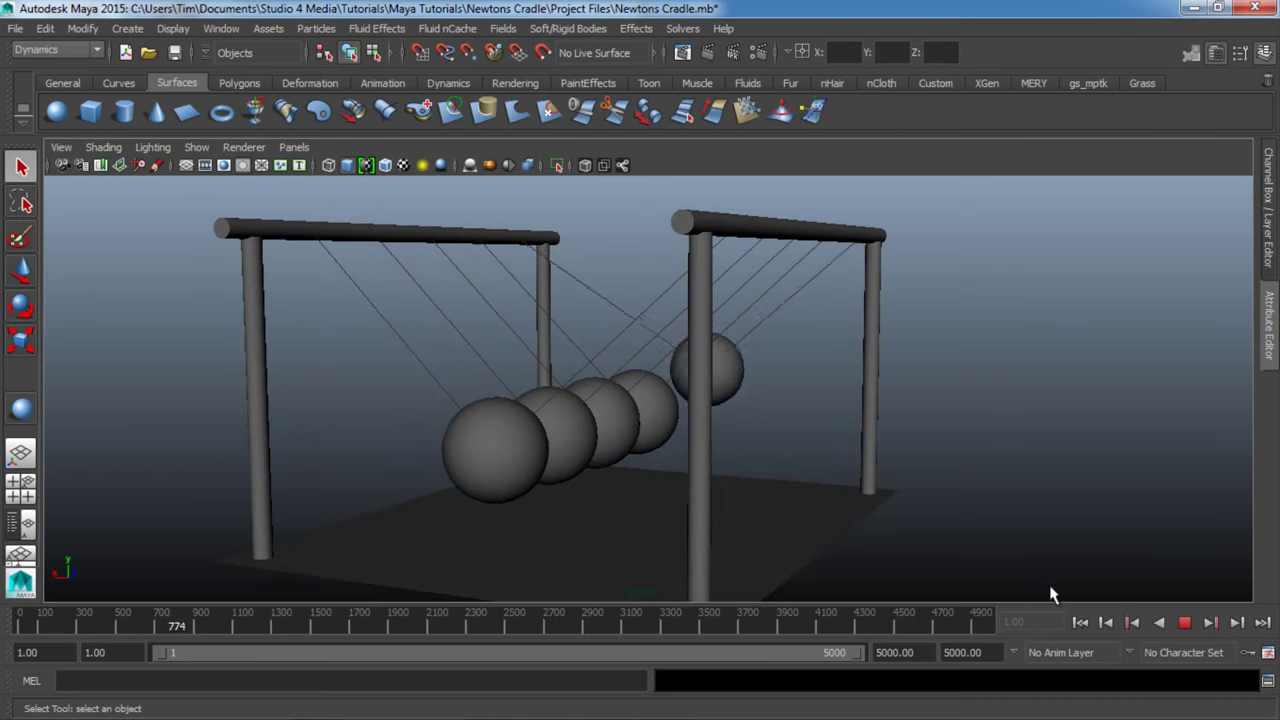
{"action": "left_click_drag", "start_coordinate": [989, 571], "coordinate": [702, 556], "text": "alt"}
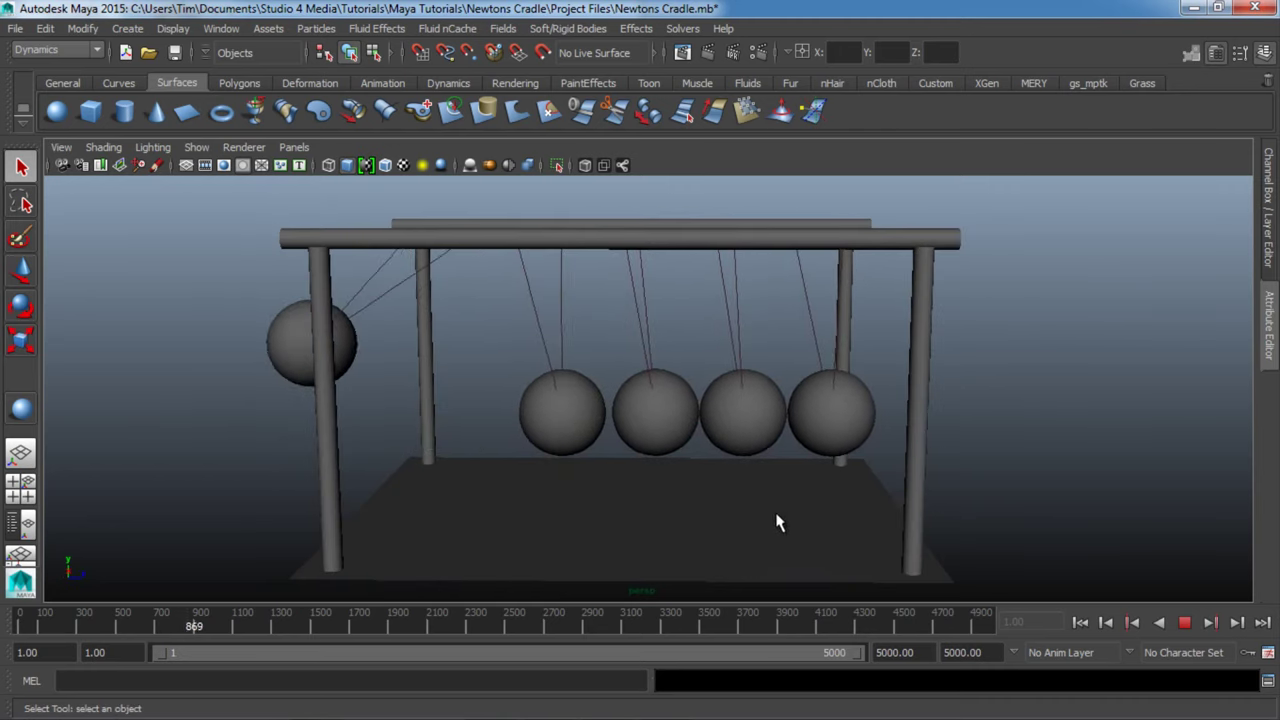
{"action": "left_click_drag", "start_coordinate": [669, 511], "coordinate": [786, 517], "text": "alt"}
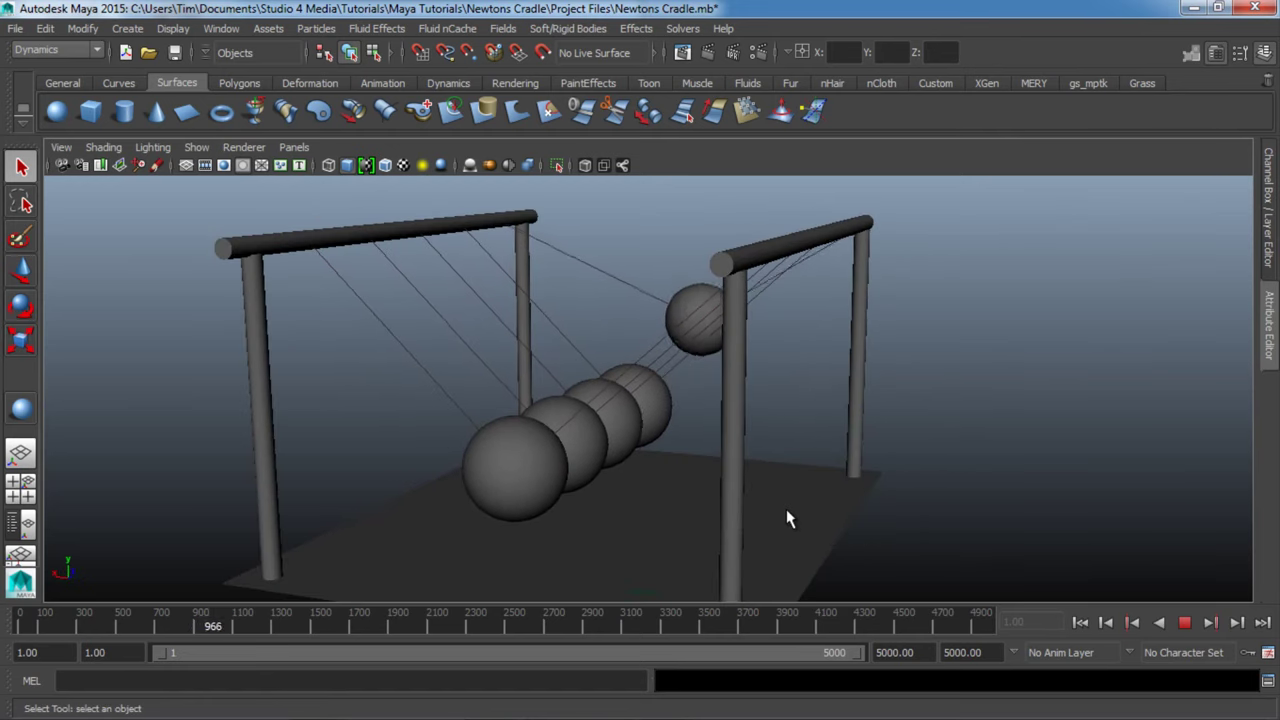